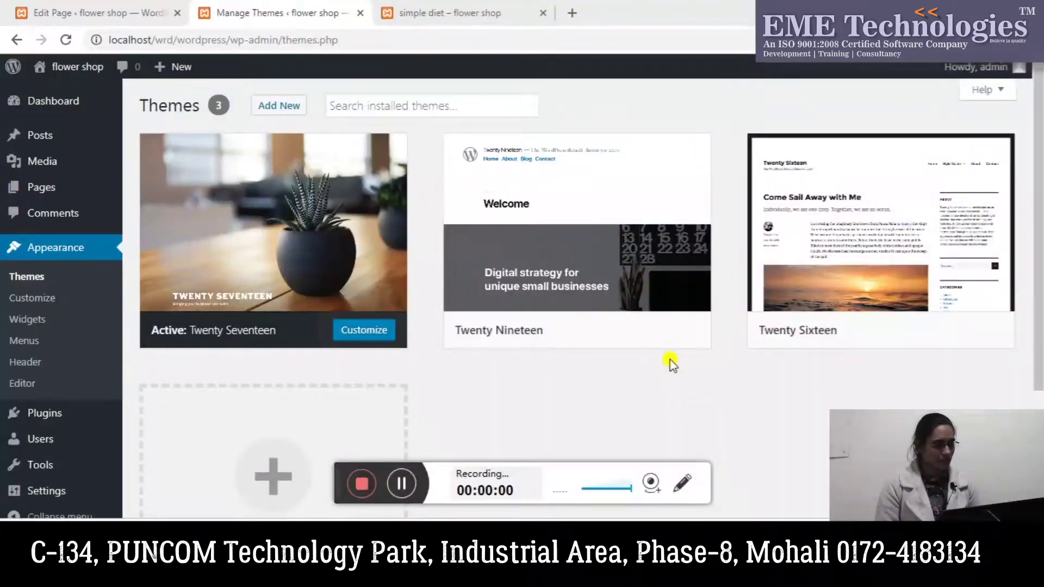
# Open the site's page list and view the published "simple diet" post from its header, returning to the page list.
pyautogui.moveTo(1035, 248); pyautogui.dragTo(1027, 170)
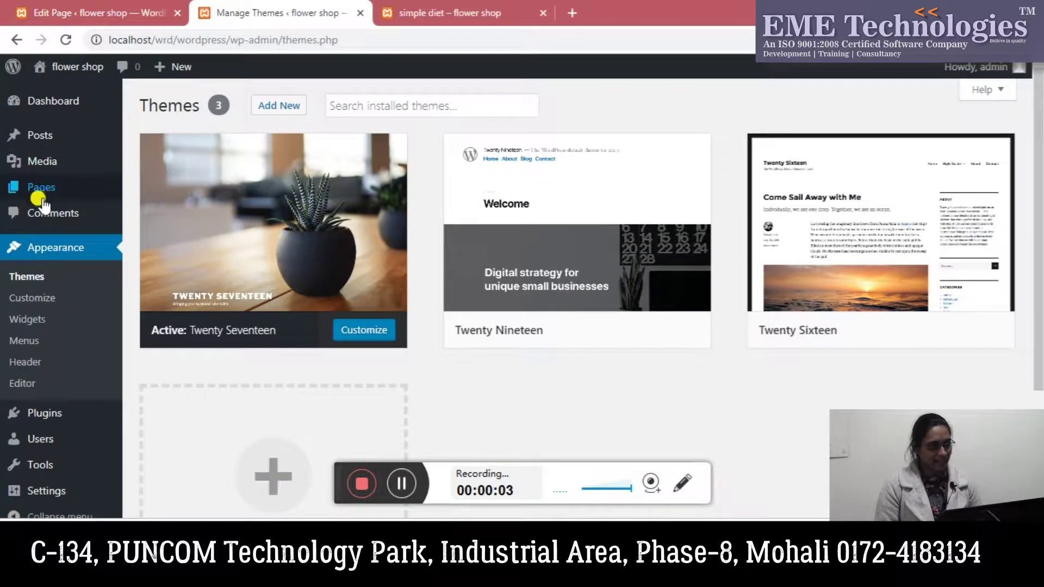
pyautogui.moveTo(38, 189)
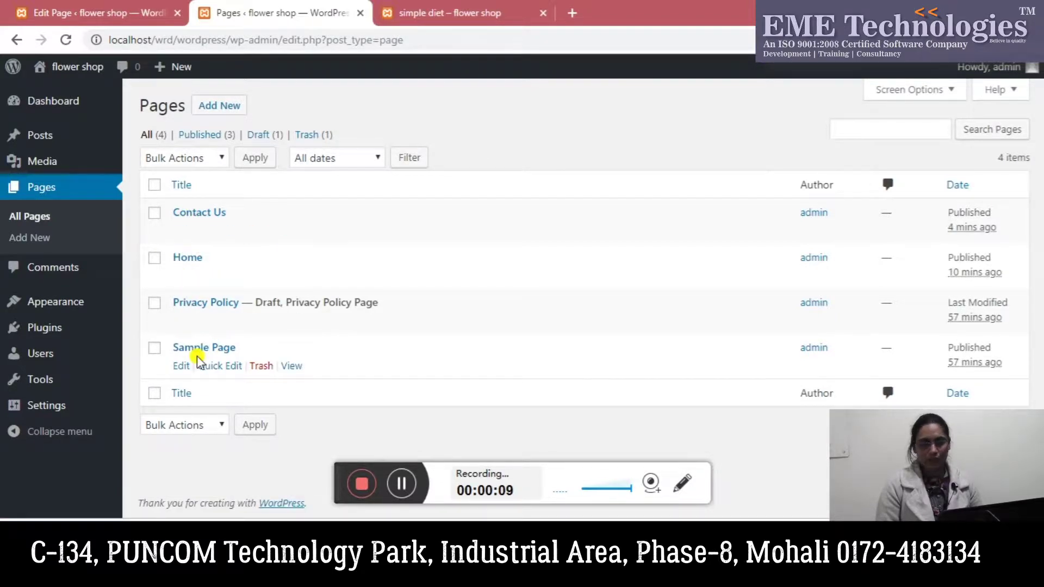
pyautogui.click(397, 7)
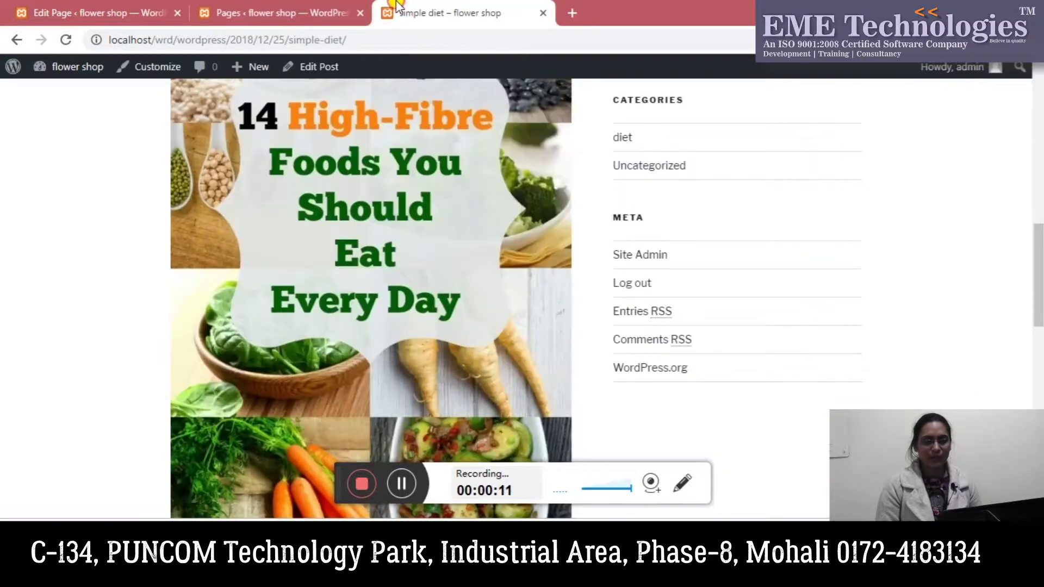
pyautogui.moveTo(1037, 283); pyautogui.dragTo(1035, 130)
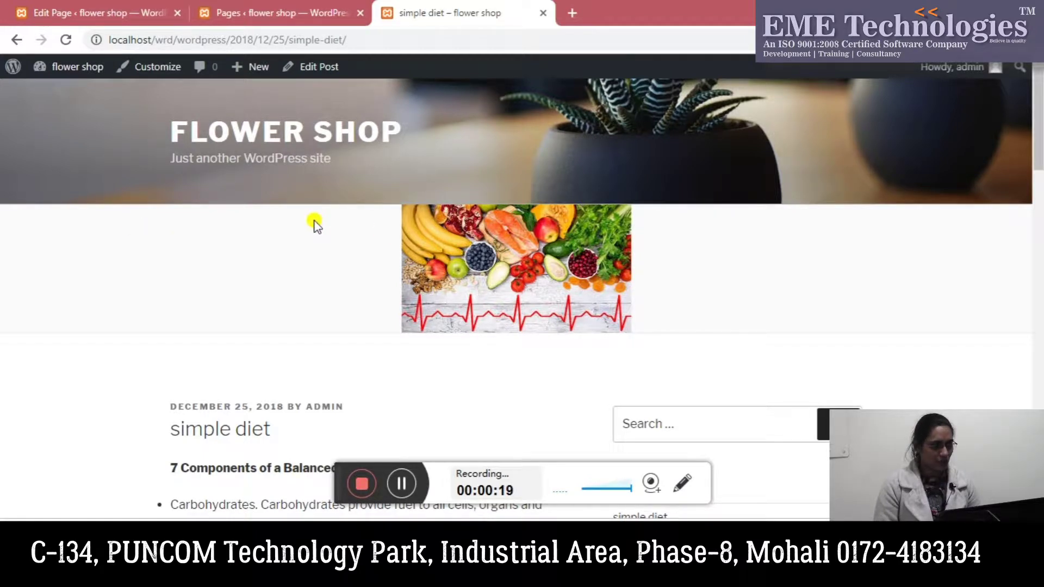
pyautogui.click(268, 9)
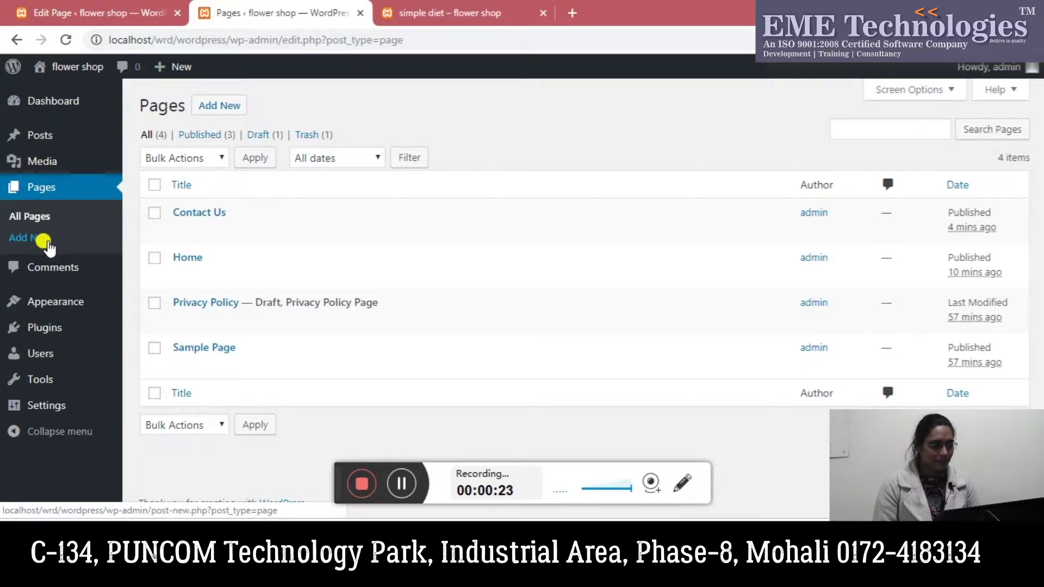
# Open the site's navigation menu management screen.
pyautogui.click(30, 213)
pyautogui.moveTo(47, 298)
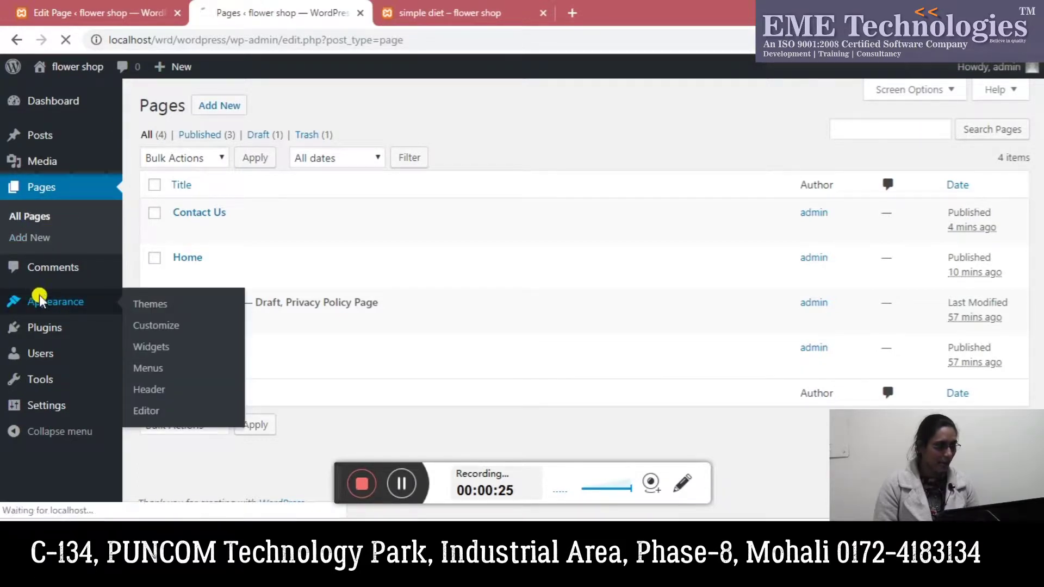
pyautogui.click(40, 299)
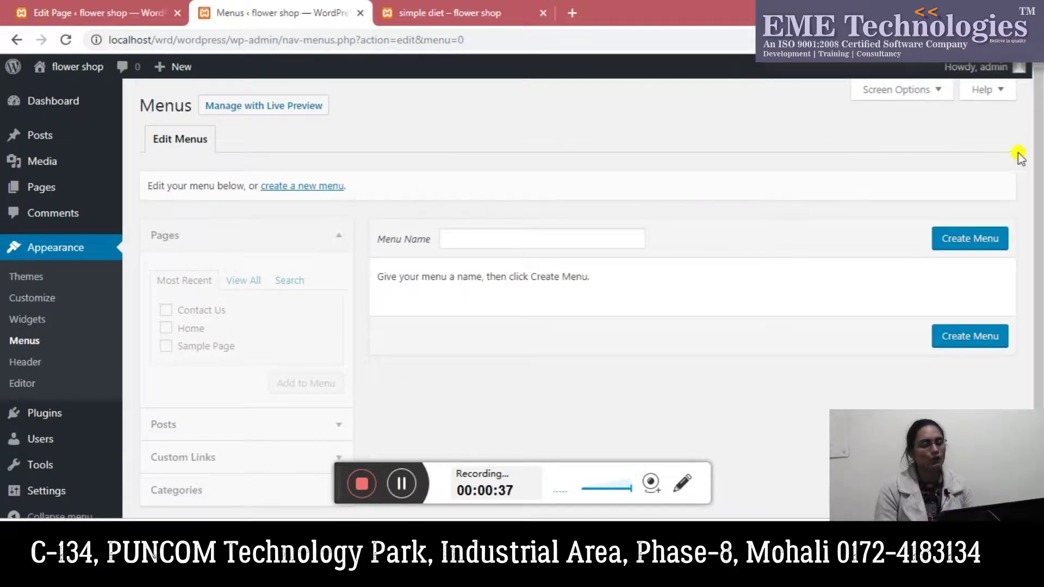
pyautogui.moveTo(1039, 144)
pyautogui.mouseDown()
pyautogui.moveTo(1039, 240)
pyautogui.moveTo(1038, 137)
pyautogui.mouseUp()
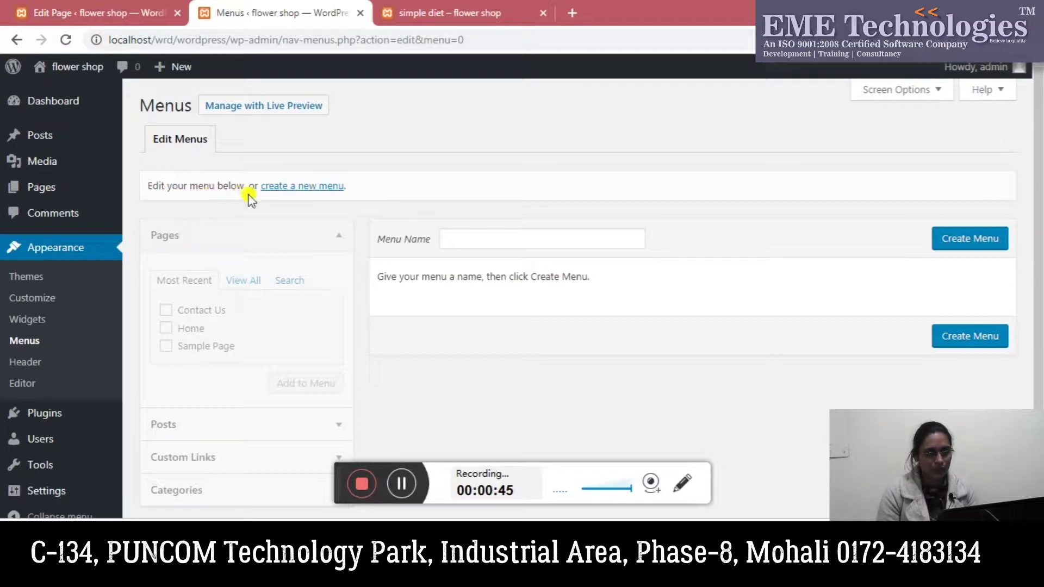
# Create a new navigation menu named "primary".
pyautogui.click(300, 186)
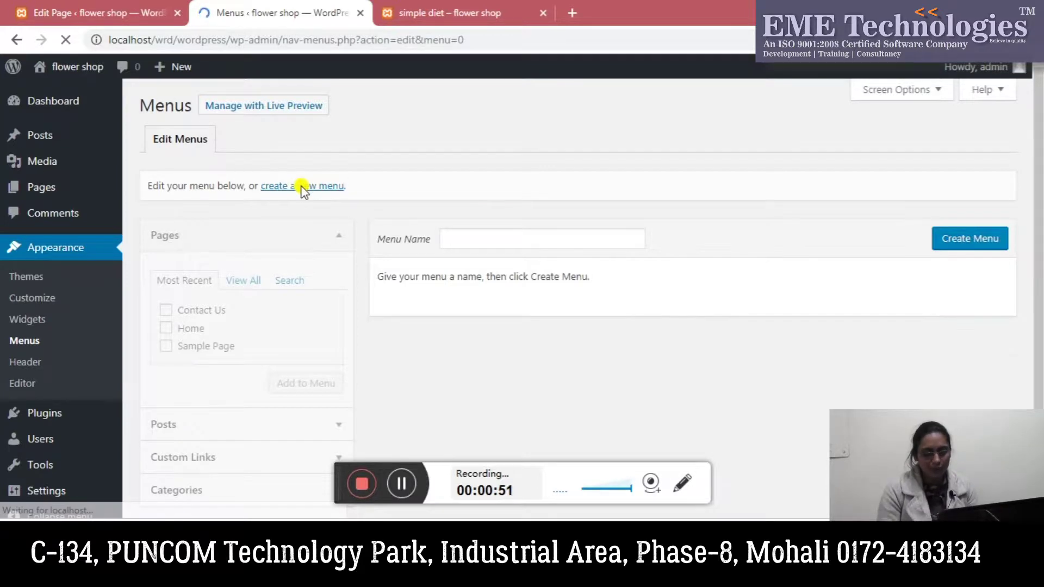
pyautogui.click(464, 237)
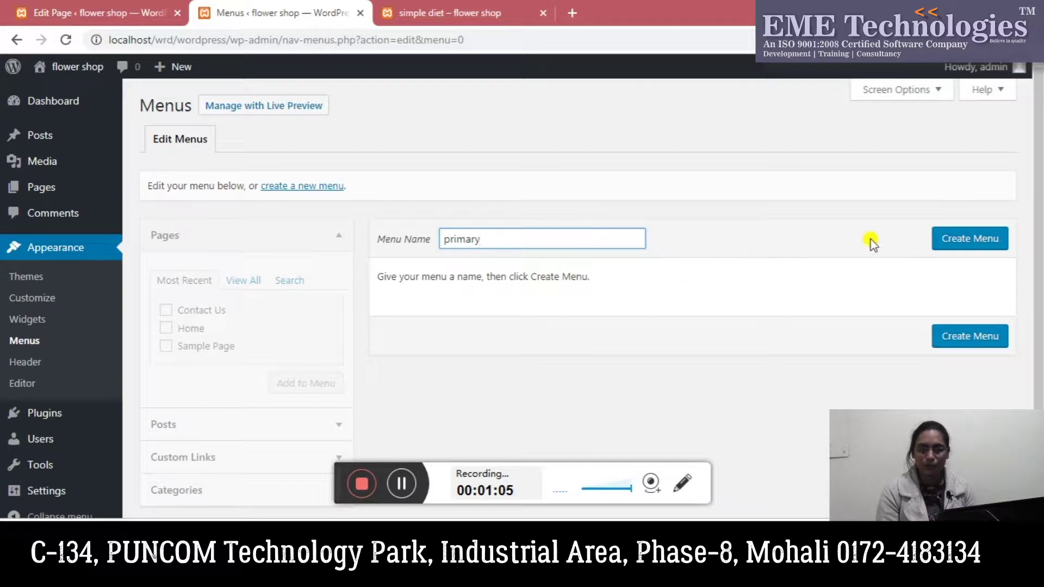
pyautogui.click(962, 242)
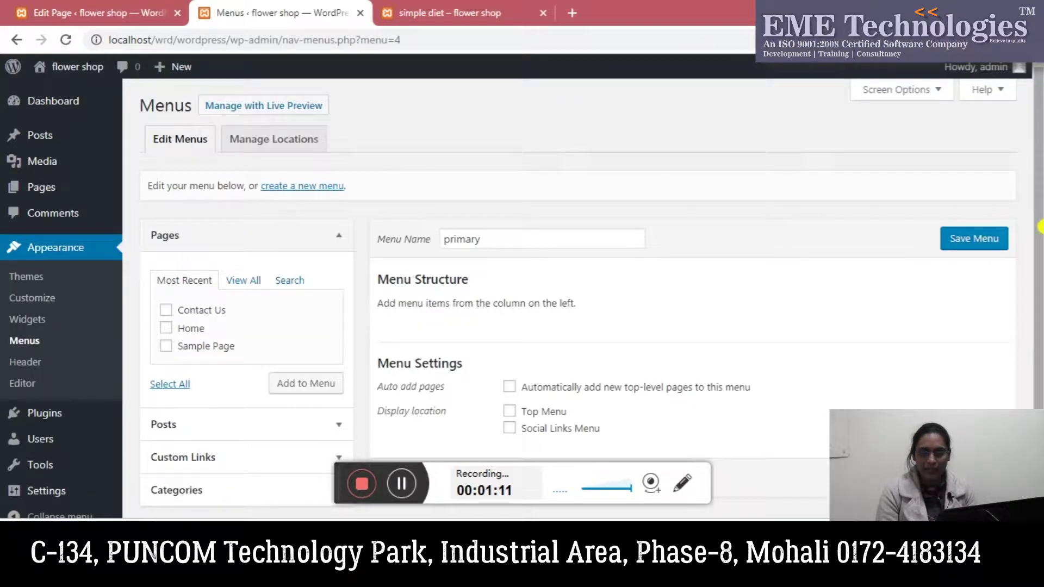
pyautogui.scroll(-1, 1040, 217)
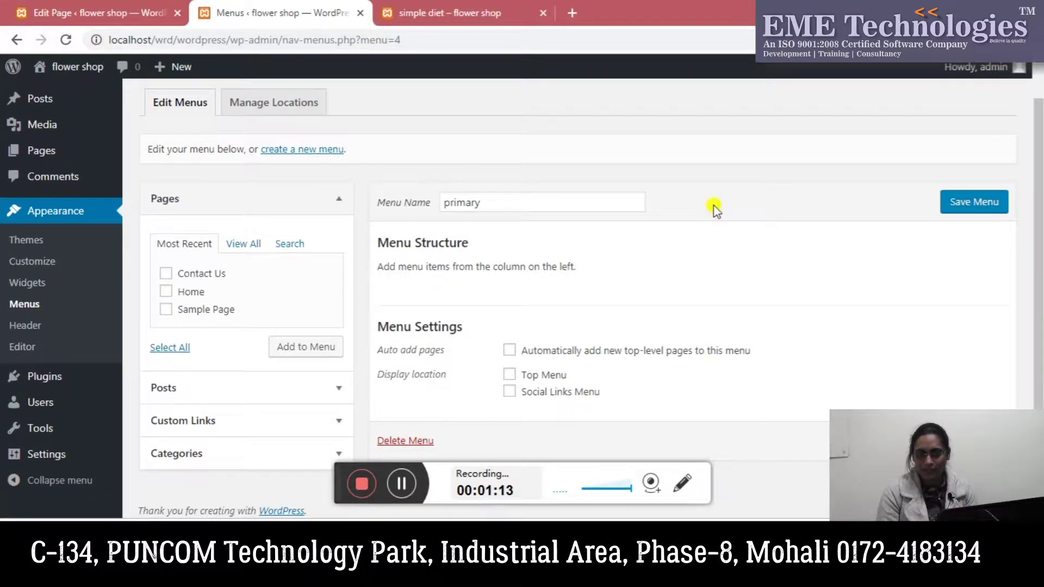
pyautogui.click(548, 206)
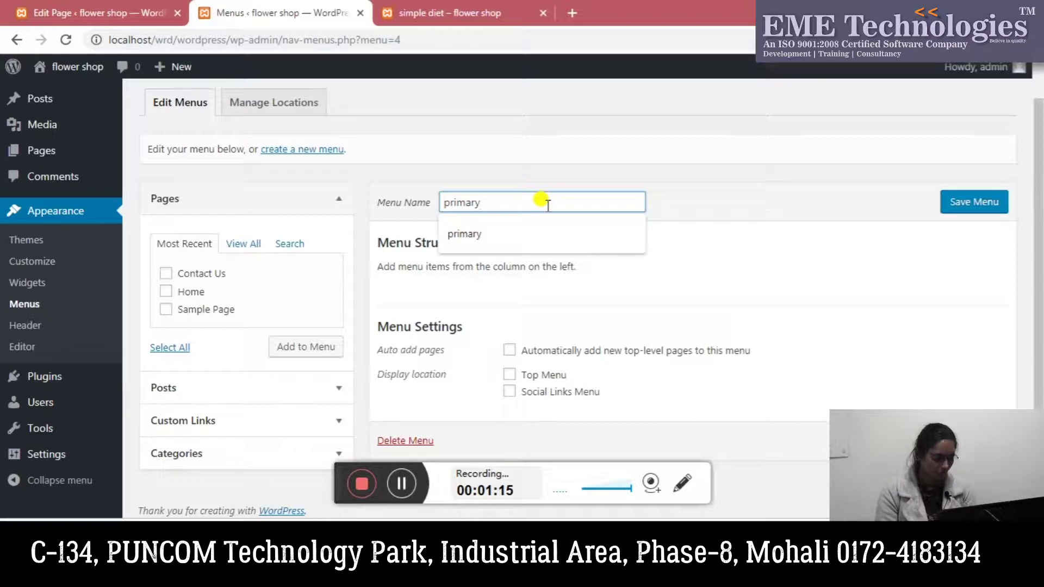
pyautogui.click(893, 265)
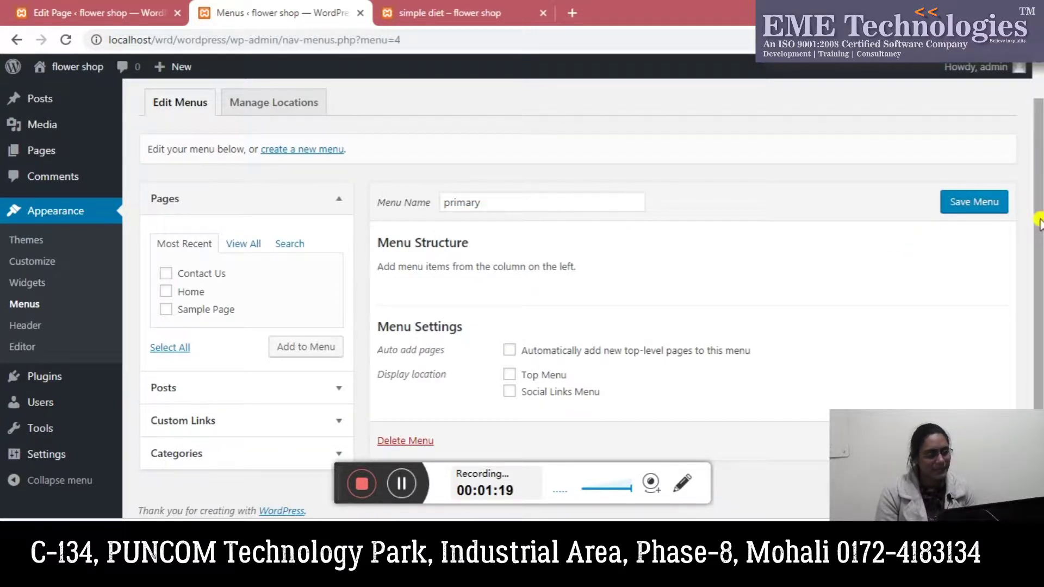
# Examine the most recent, complete and search views of the pages available for the menu.
pyautogui.moveTo(1039, 223); pyautogui.dragTo(1038, 238)
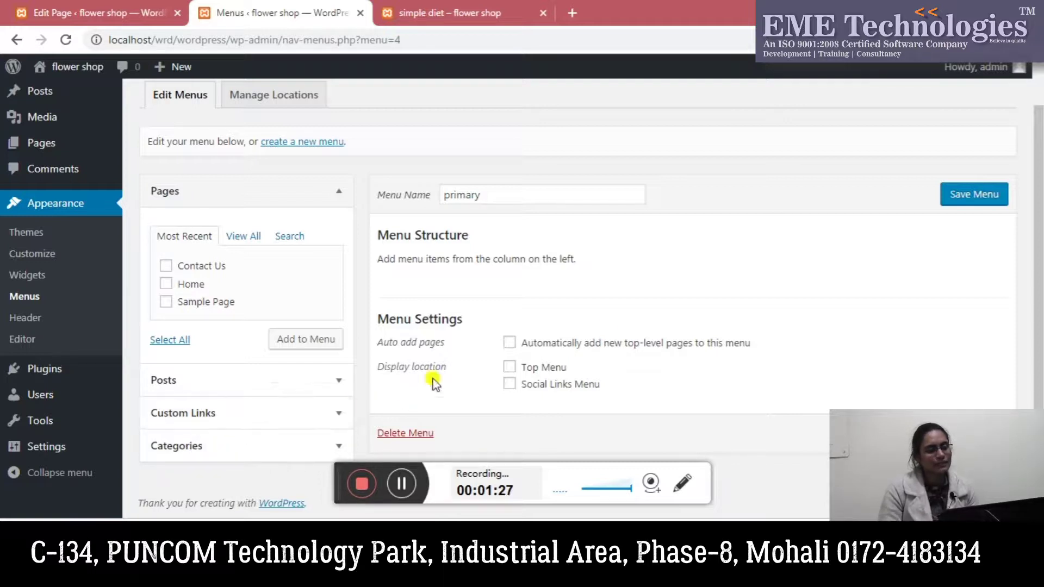
pyautogui.scroll(1, 1039, 299)
pyautogui.scroll(-1, 1040, 299)
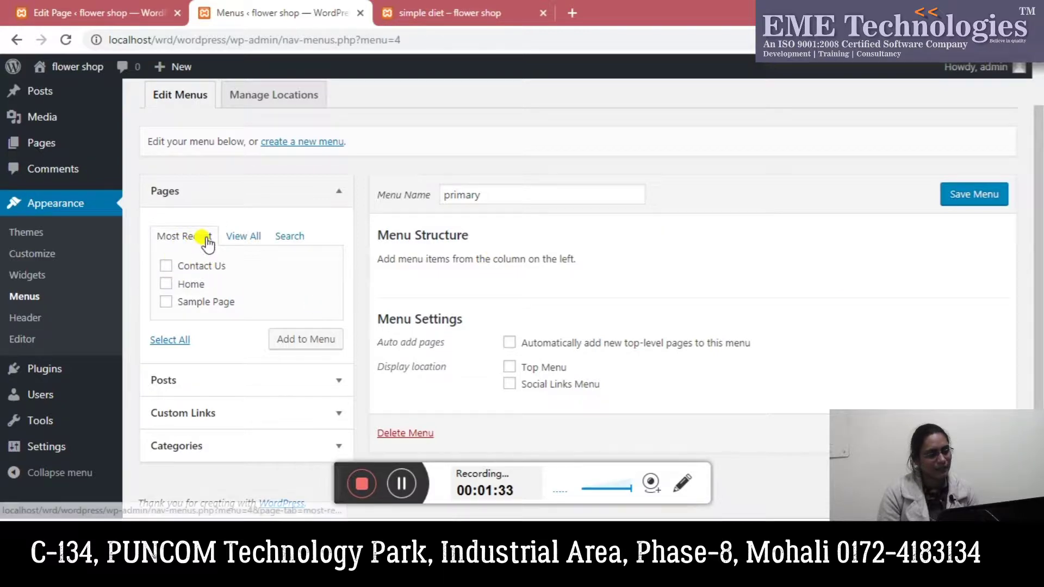
pyautogui.click(234, 238)
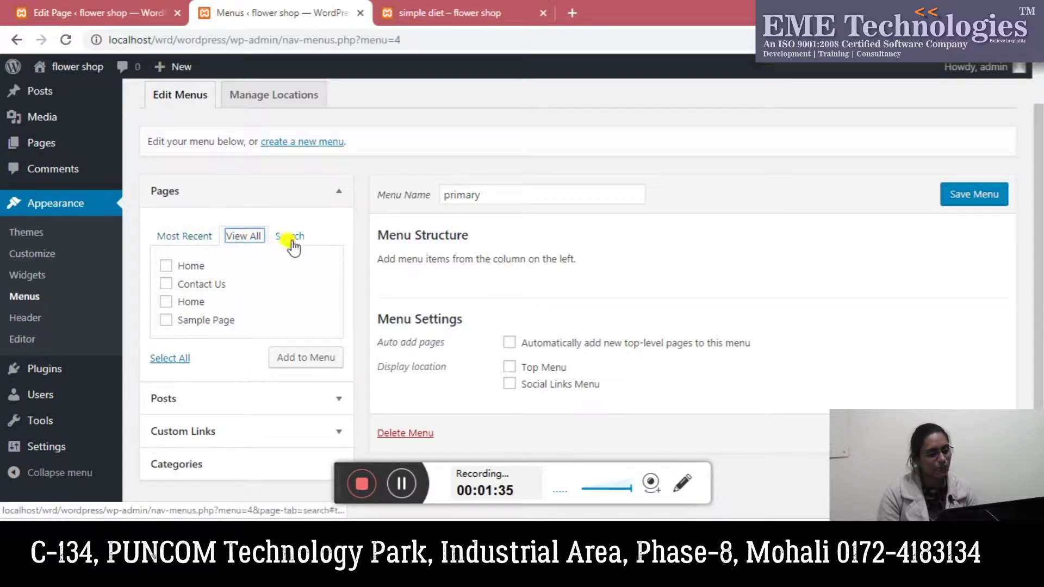
pyautogui.click(191, 243)
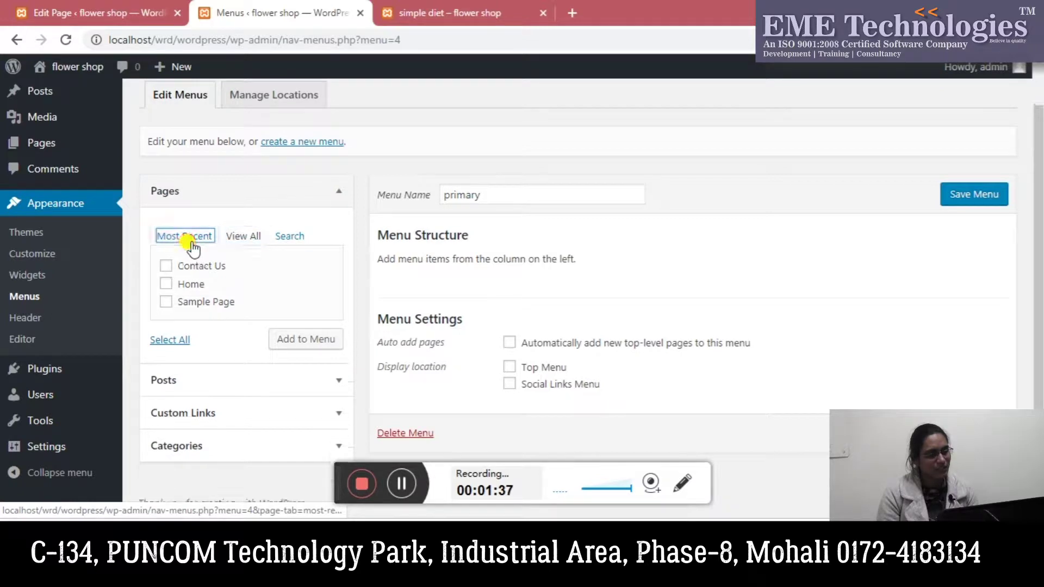
pyautogui.click(241, 239)
pyautogui.click(288, 239)
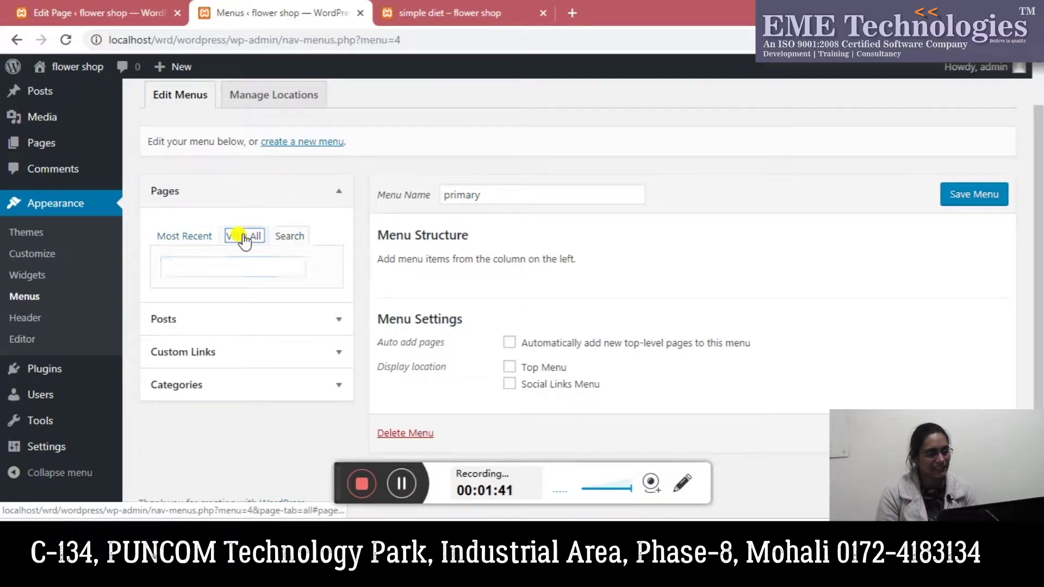
pyautogui.click(242, 238)
pyautogui.click(200, 238)
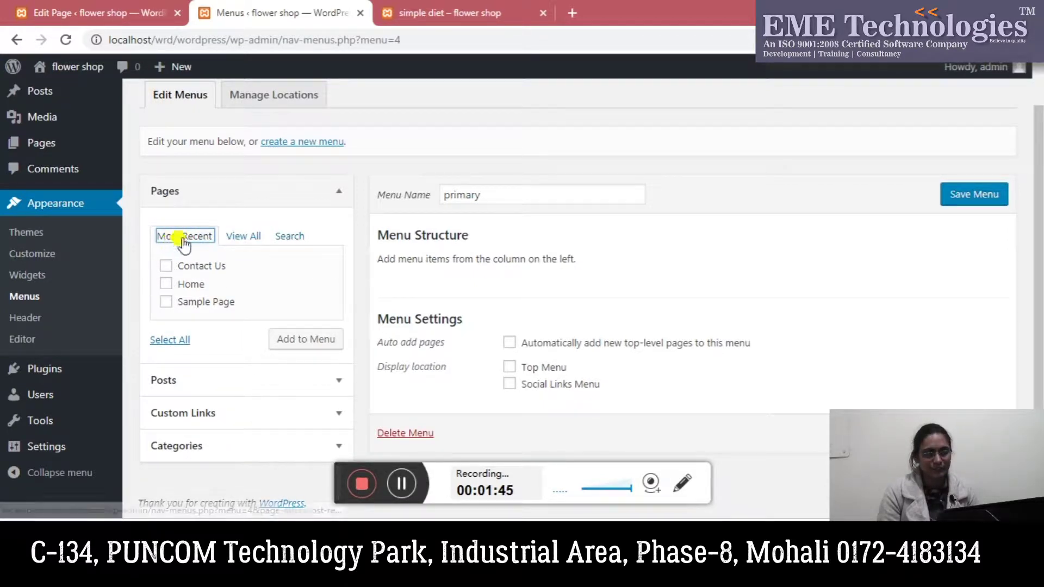
# Add only the Home page to the primary menu, leaving Contact Us unselected.
pyautogui.click(166, 284)
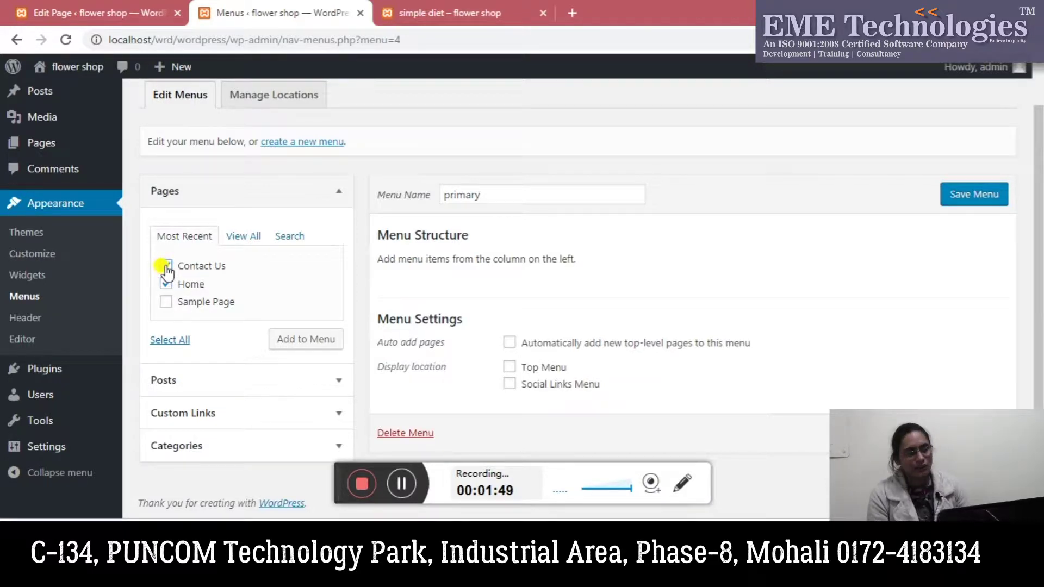
pyautogui.click(166, 266)
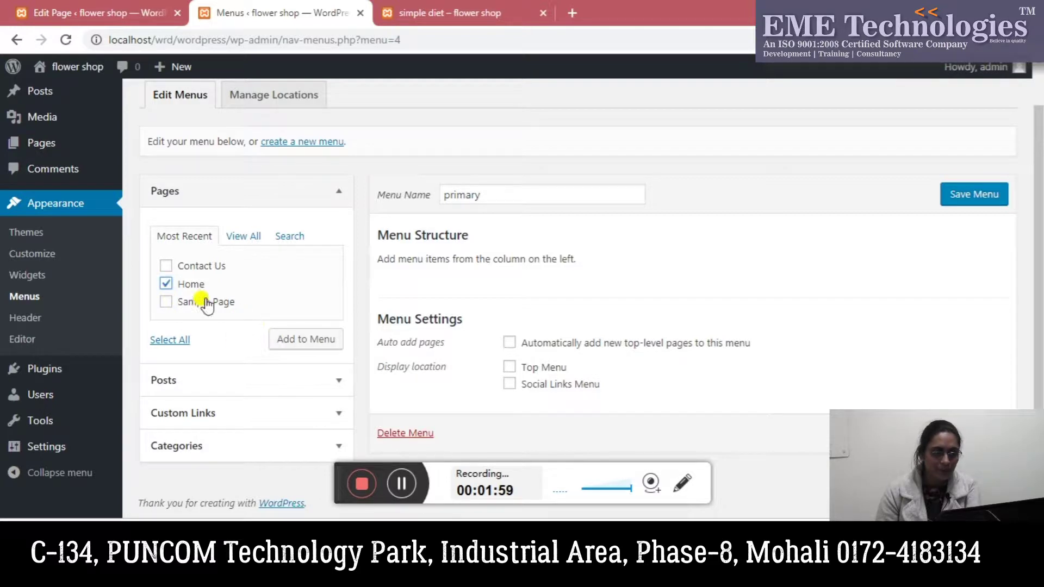
pyautogui.click(321, 341)
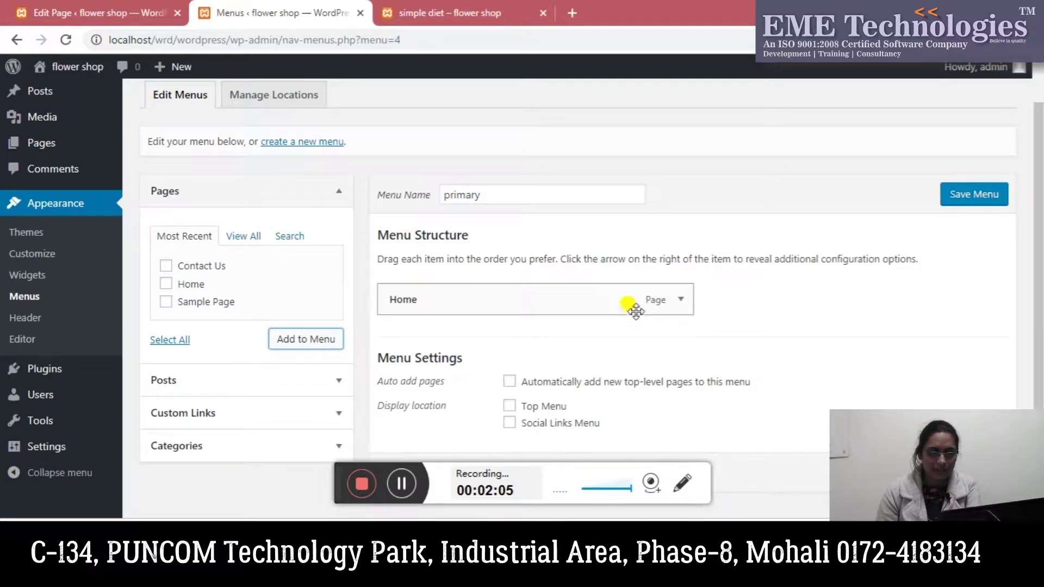
# Inspect the Home menu item's navigation label and removal options, and collapse its details again.
pyautogui.click(681, 300)
pyautogui.click(681, 300)
pyautogui.click(681, 300)
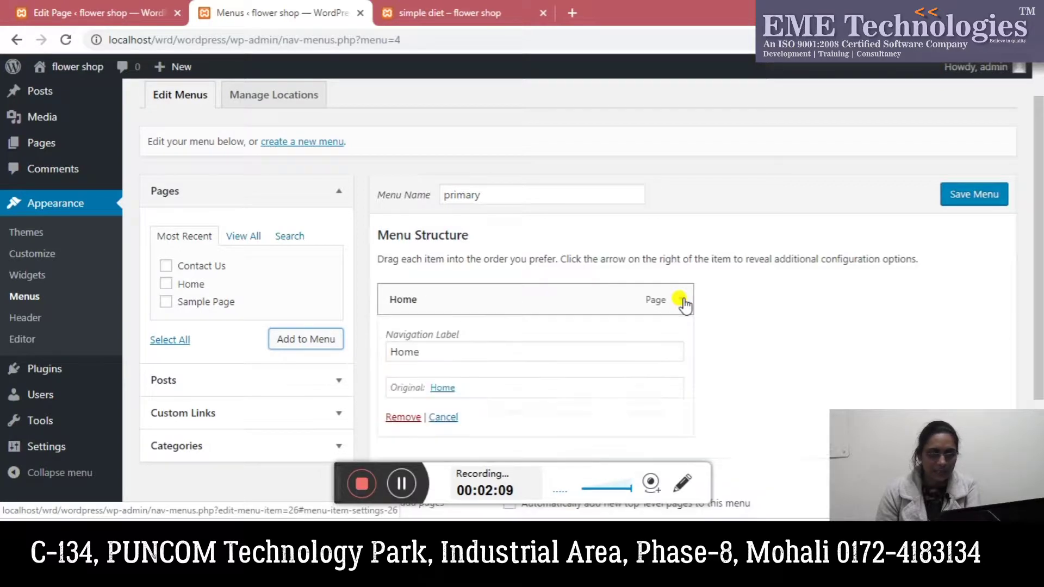
pyautogui.click(681, 300)
pyautogui.click(681, 300)
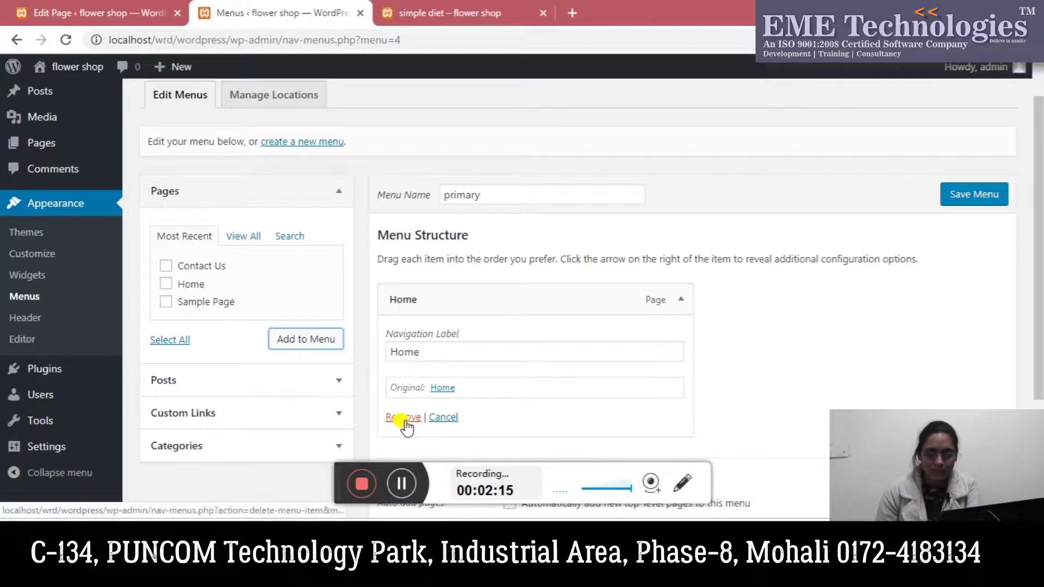
pyautogui.click(682, 302)
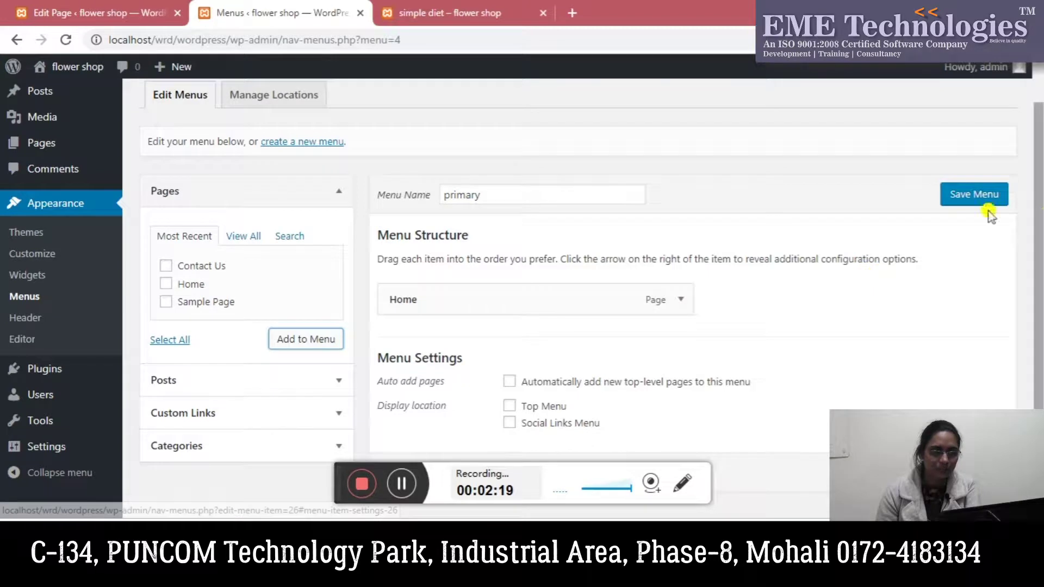
# Examine the menu settings for automatically adding pages and for the display location.
pyautogui.moveTo(1039, 205); pyautogui.dragTo(1039, 240)
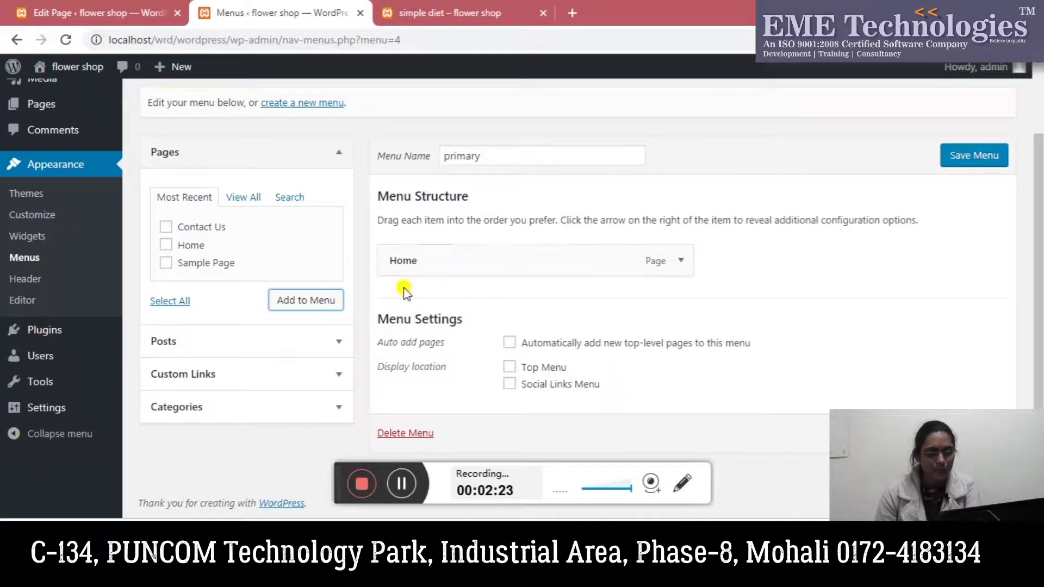
pyautogui.moveTo(378, 313); pyautogui.dragTo(466, 329)
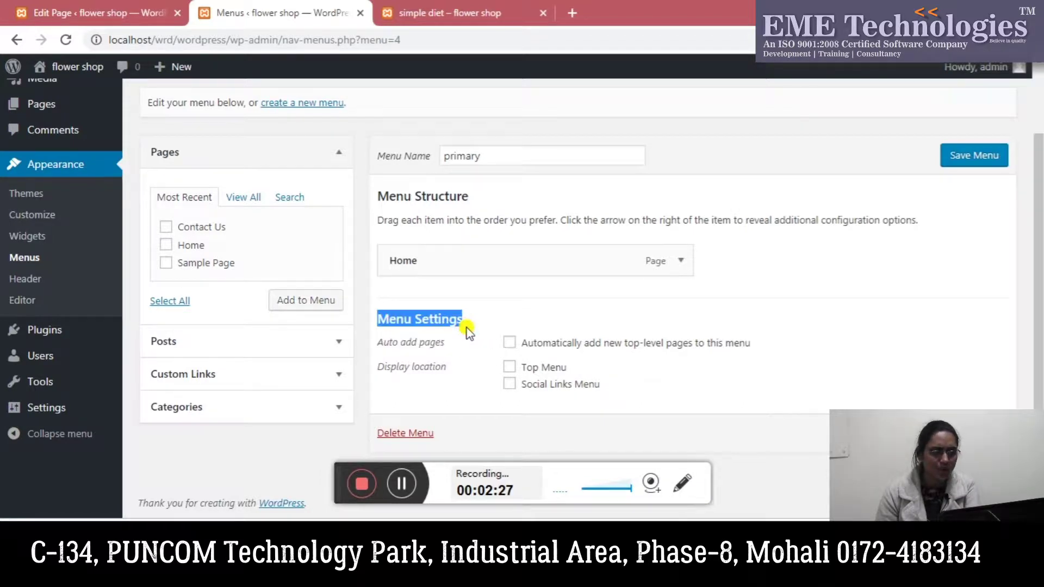
pyautogui.click(722, 377)
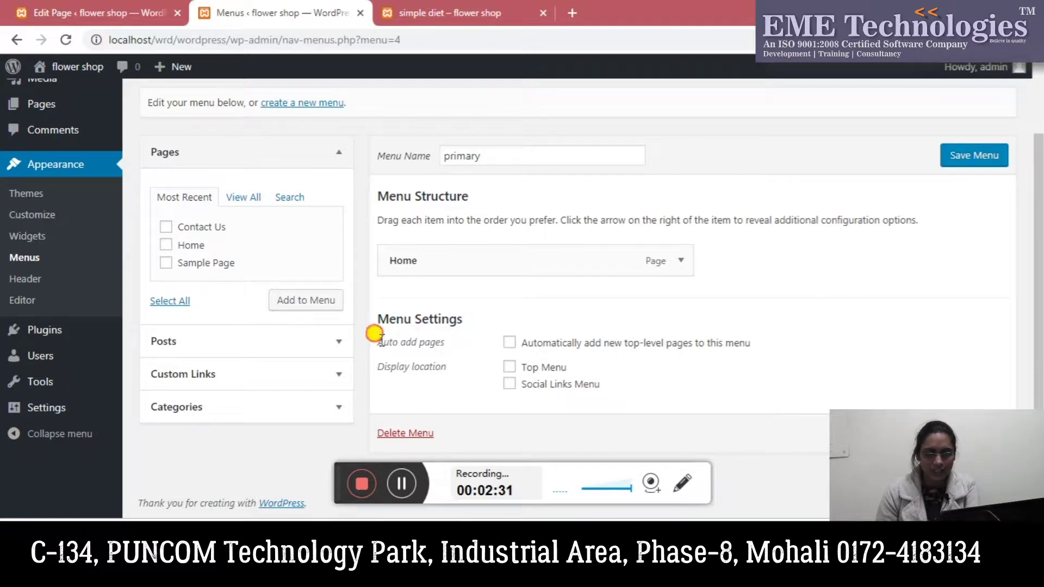
pyautogui.moveTo(378, 336); pyautogui.dragTo(443, 343)
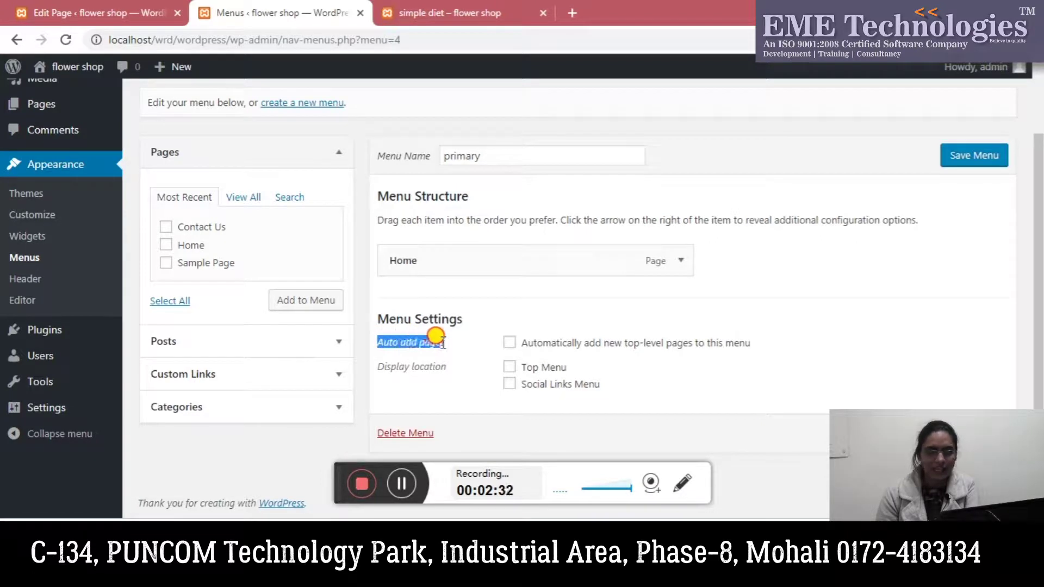
pyautogui.click(442, 378)
pyautogui.moveTo(378, 366); pyautogui.dragTo(474, 371)
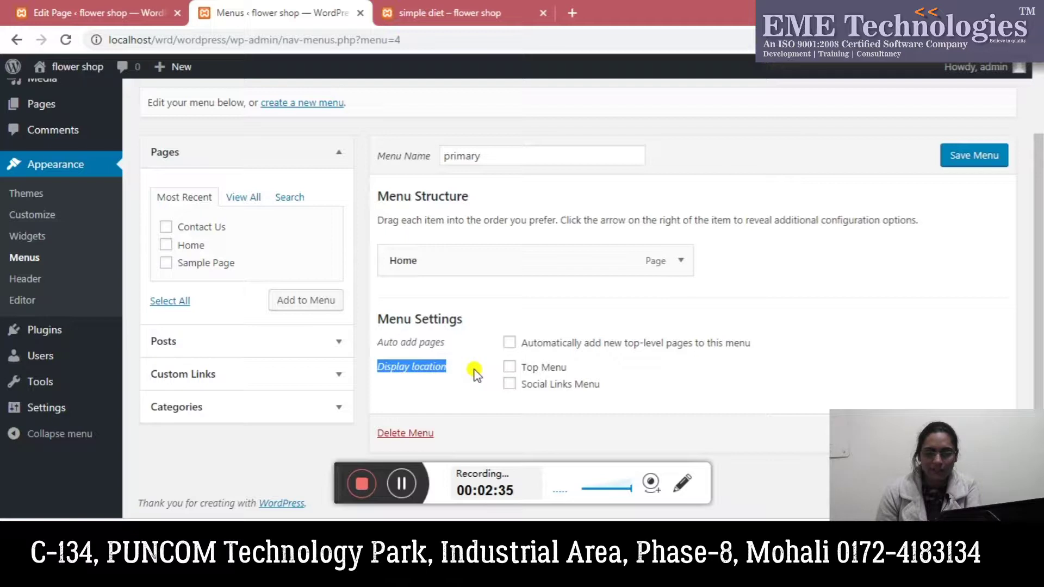
pyautogui.click(606, 360)
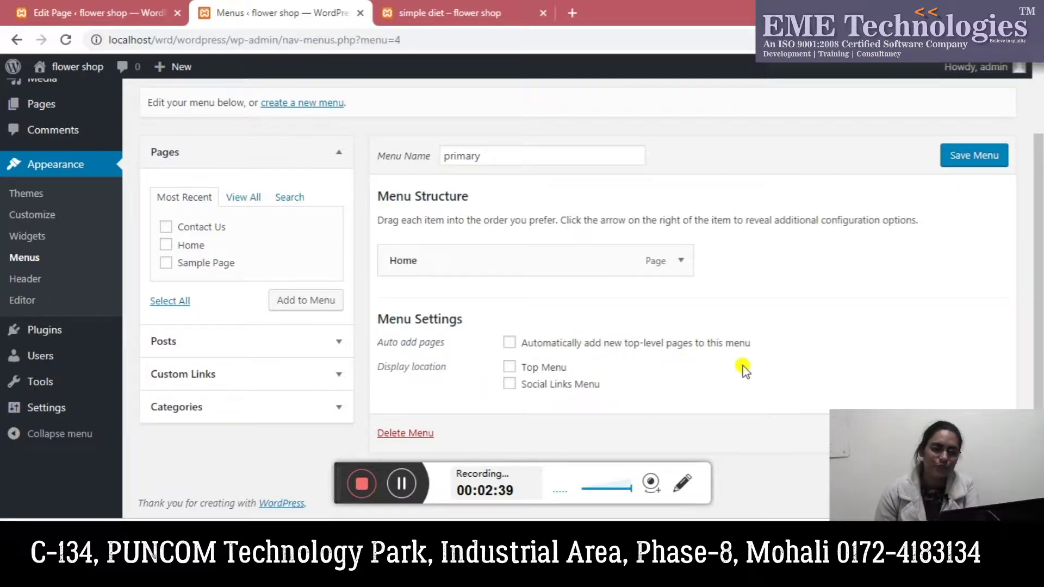
pyautogui.moveTo(379, 368); pyautogui.dragTo(415, 362)
pyautogui.click(449, 372)
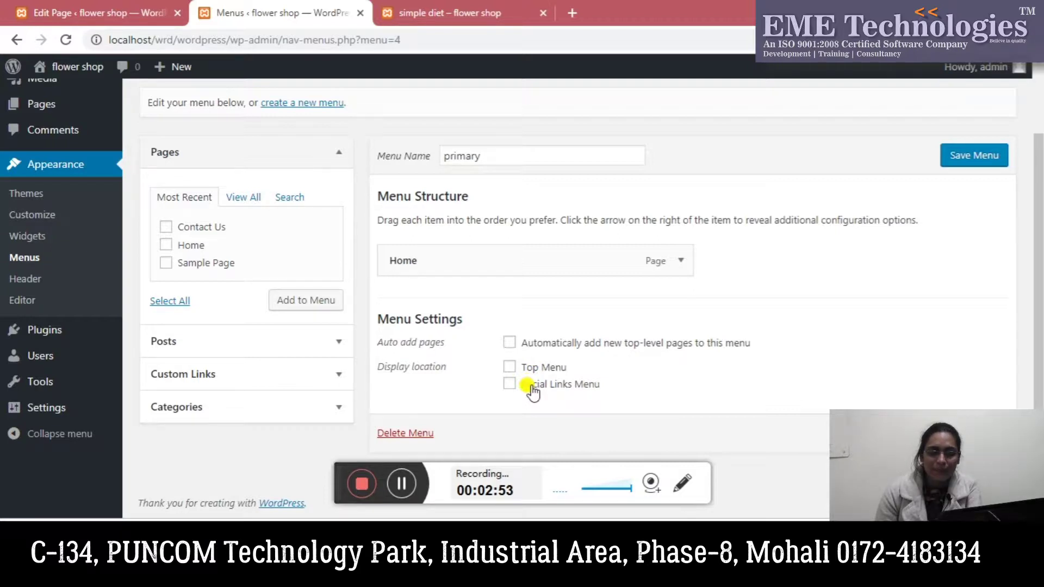
# Assign the primary menu to the Top Menu display location.
pyautogui.tripleClick(489, 356)
pyautogui.click(549, 400)
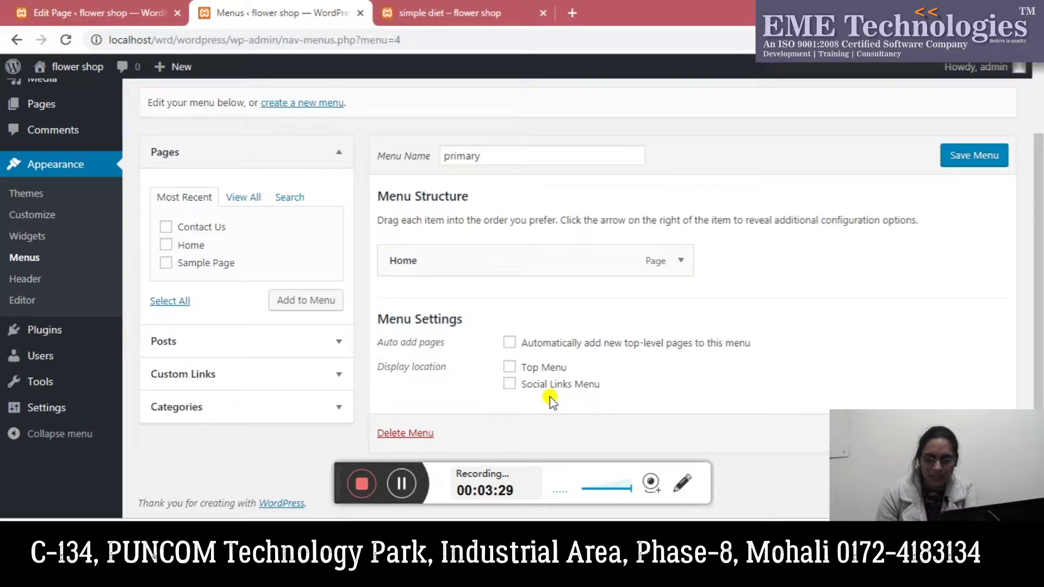
pyautogui.click(510, 367)
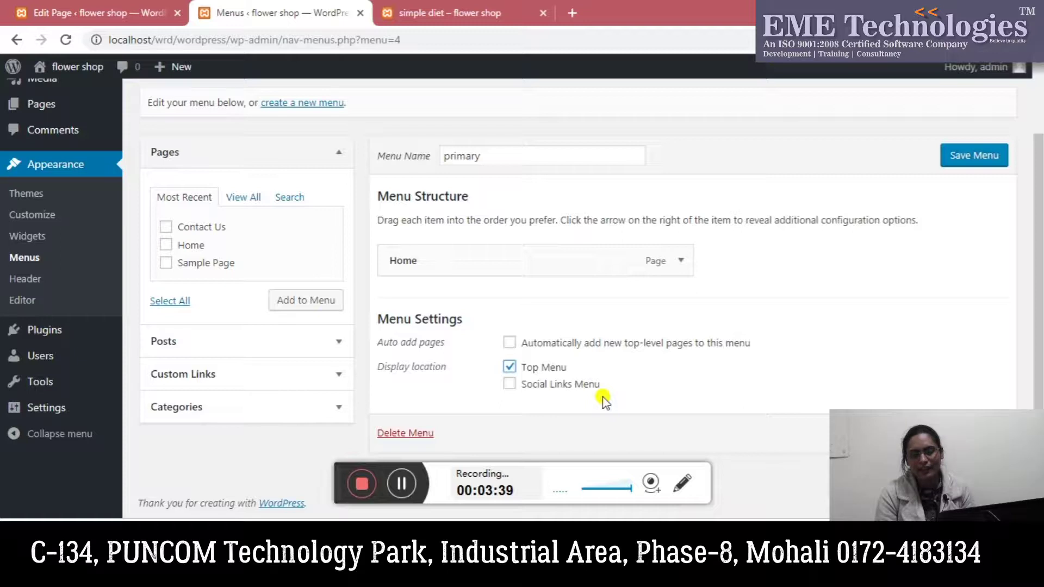
# Save the primary menu with Top Menu selected as its display location.
pyautogui.click(510, 368)
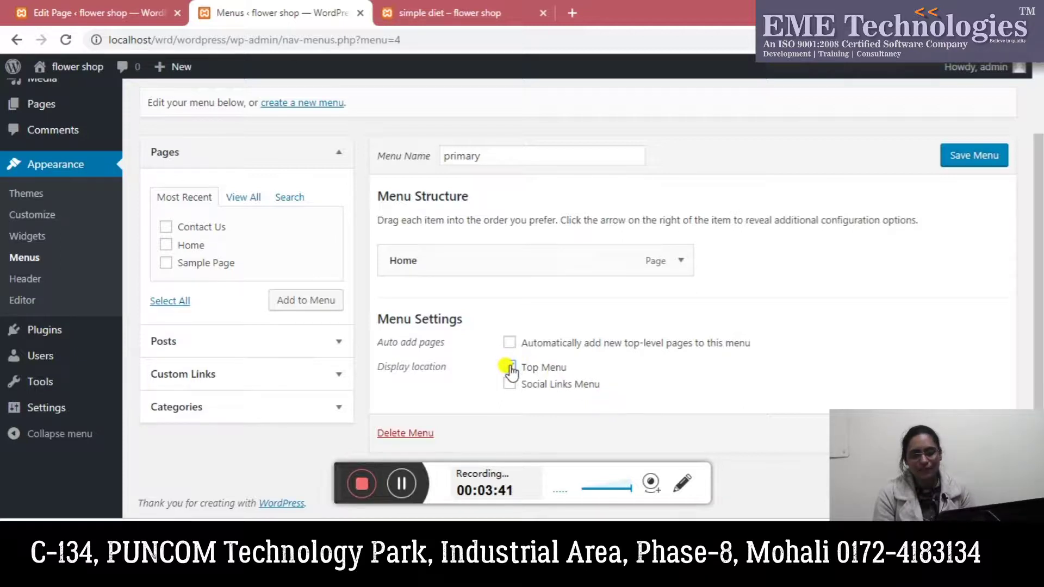
pyautogui.click(510, 368)
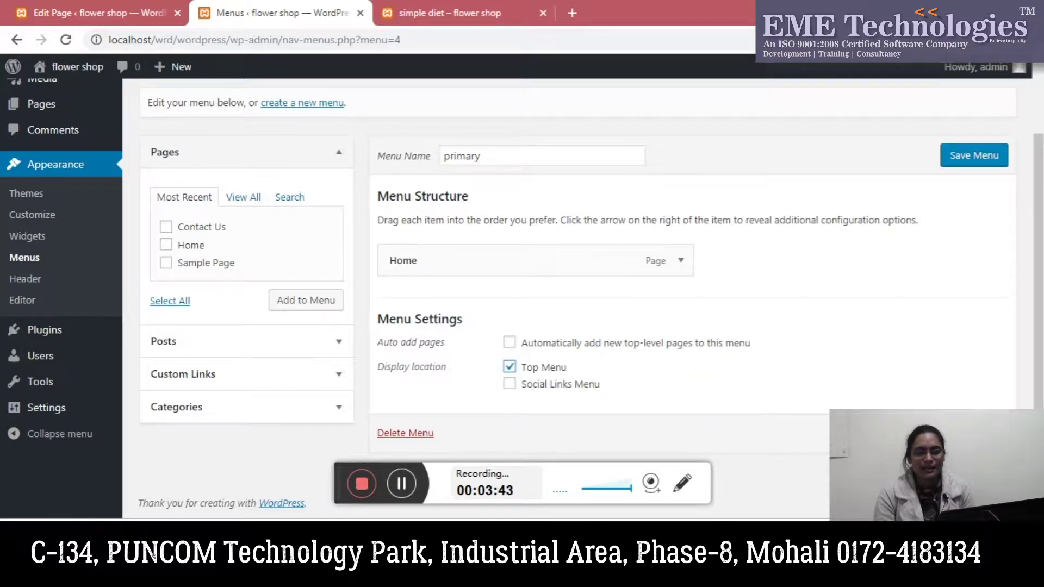
pyautogui.press('Return')
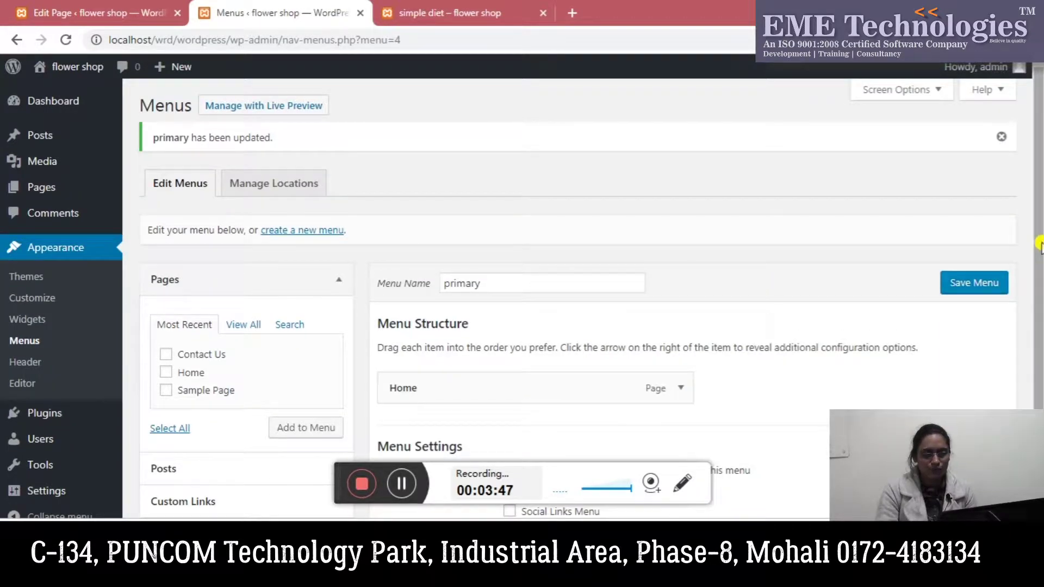
pyautogui.scroll(-3, 909, 226)
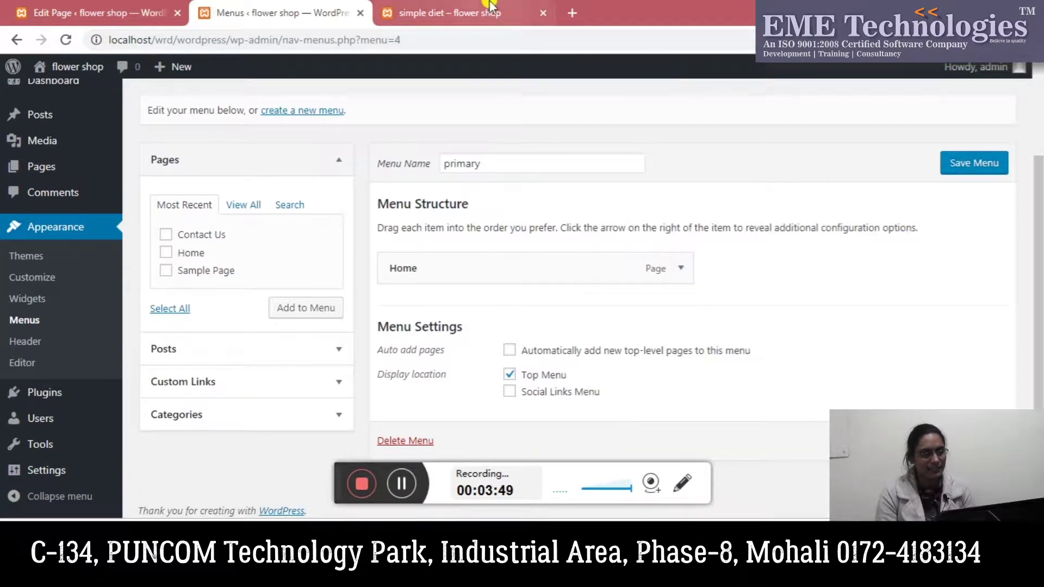
# Reload the simple diet post on the flower shop site to check its top menu.
pyautogui.click(467, 12)
pyautogui.click(447, 40)
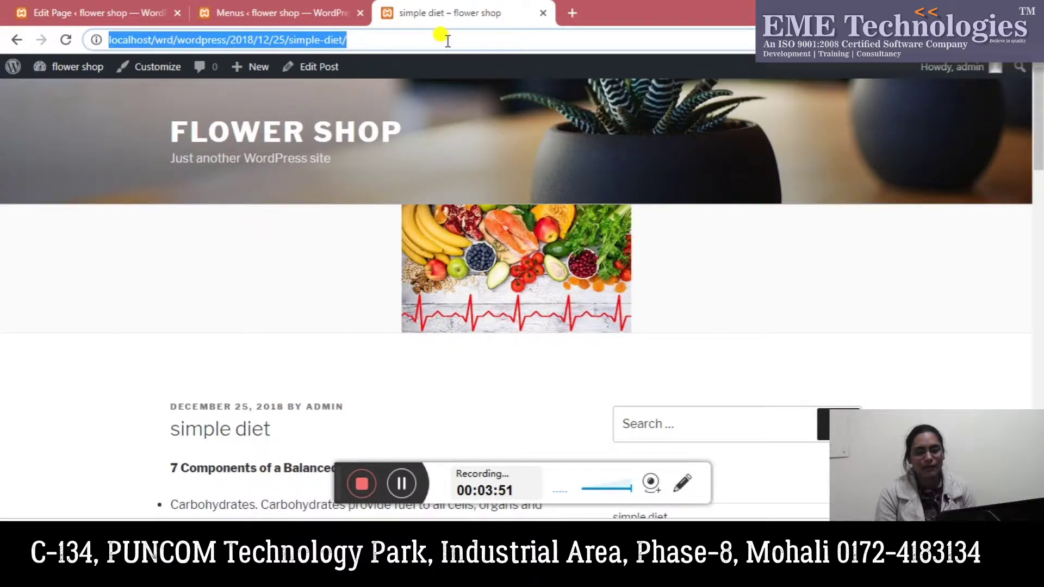
pyautogui.press('Return')
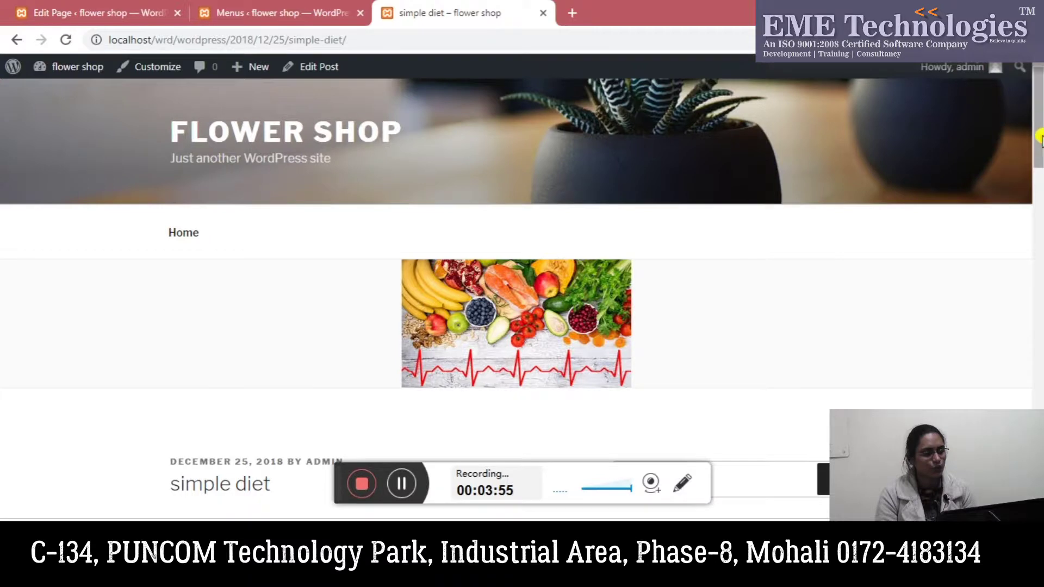
pyautogui.scroll(-12, 1040, 135)
pyautogui.scroll(12, 1039, 136)
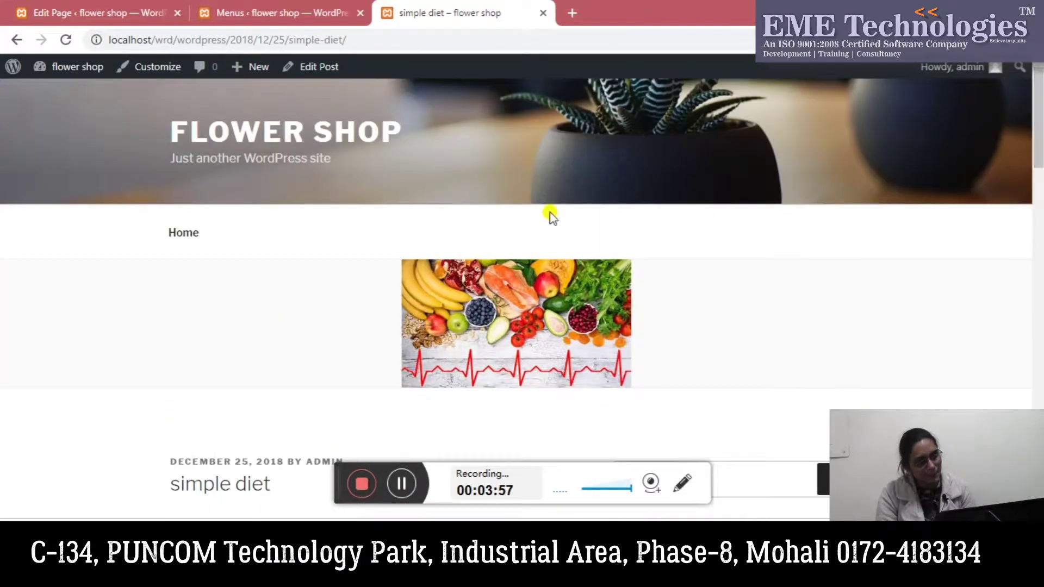
# Highlight the Home entry in the site's top menu to point it out.
pyautogui.moveTo(179, 275); pyautogui.dragTo(122, 216)
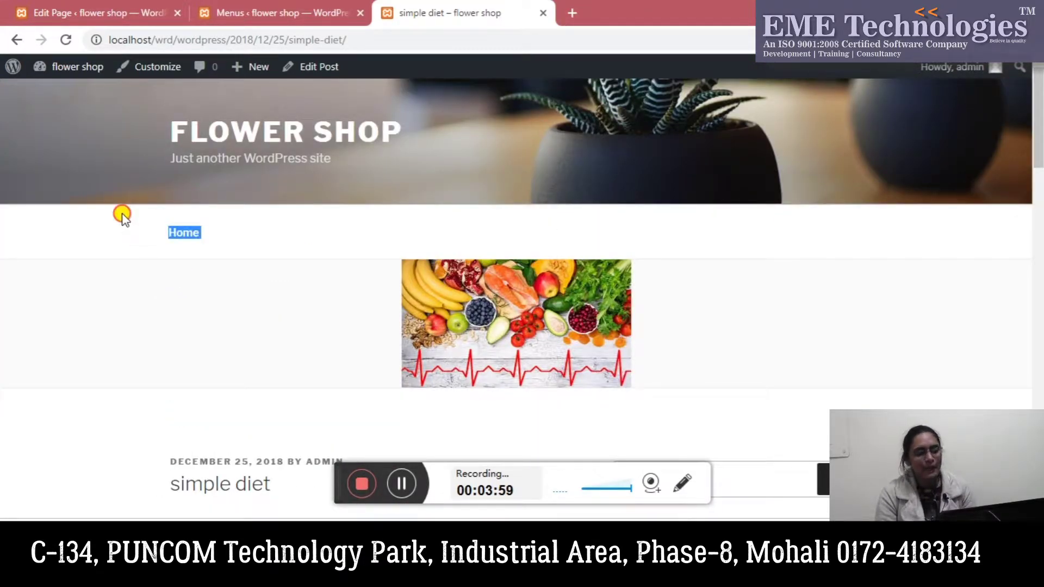
pyautogui.click(185, 281)
pyautogui.moveTo(121, 229); pyautogui.dragTo(282, 226)
pyautogui.click(237, 264)
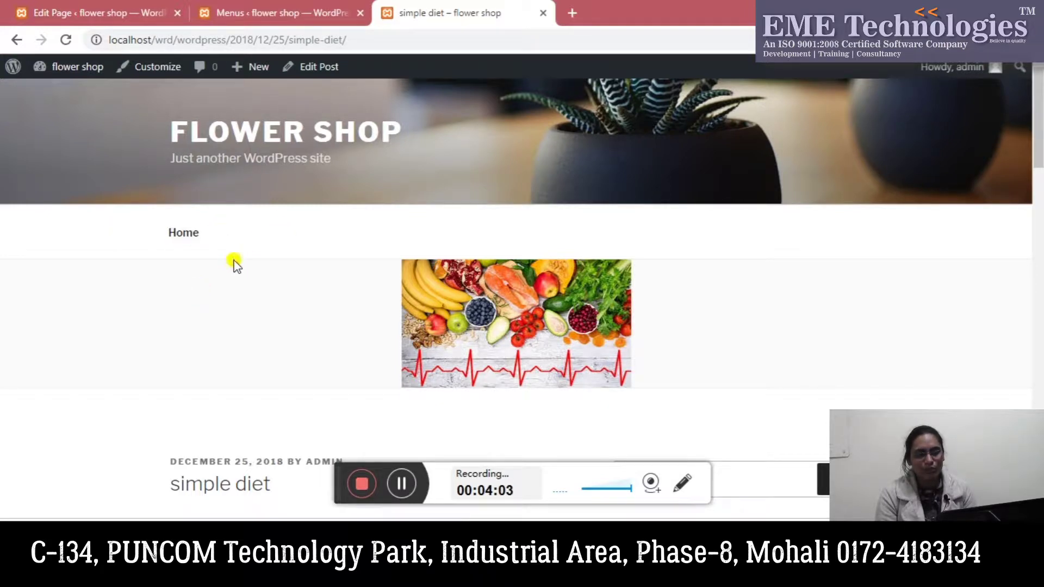
pyautogui.moveTo(235, 240); pyautogui.dragTo(153, 228)
pyautogui.click(181, 292)
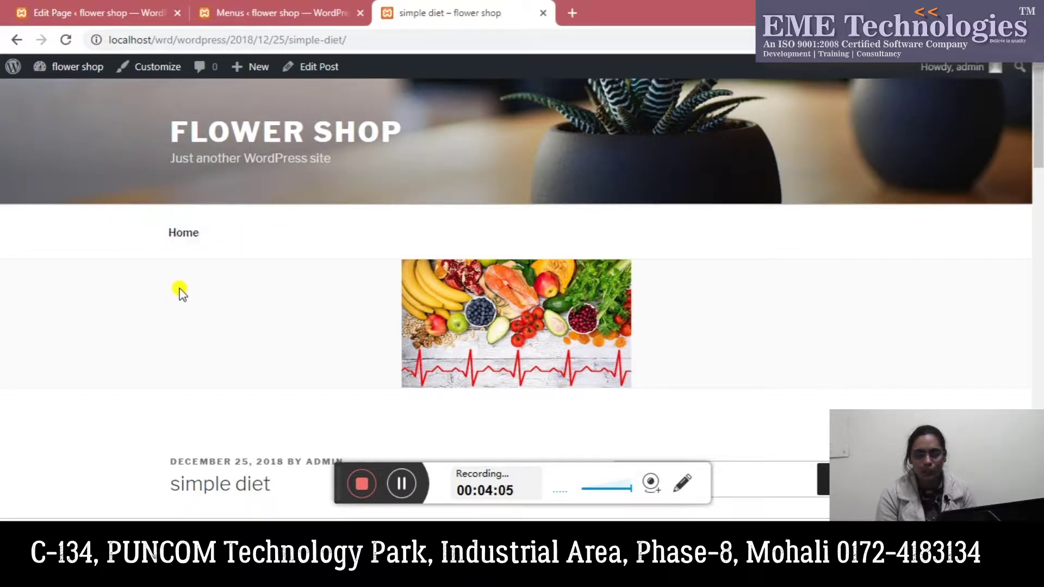
pyautogui.moveTo(142, 226); pyautogui.dragTo(237, 246)
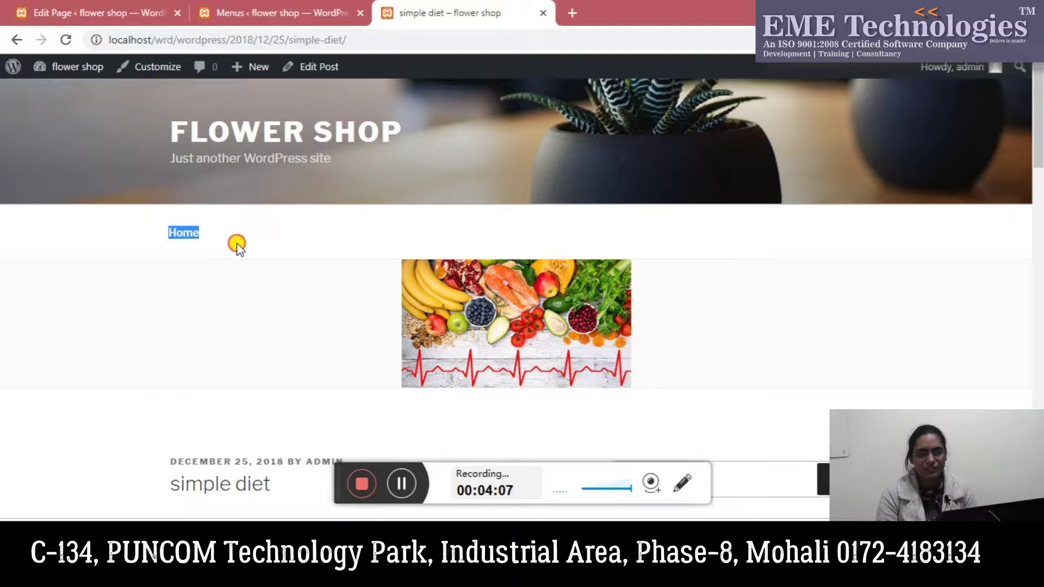
# Open the Home page from the site's top menu and read through its content.
pyautogui.click(187, 256)
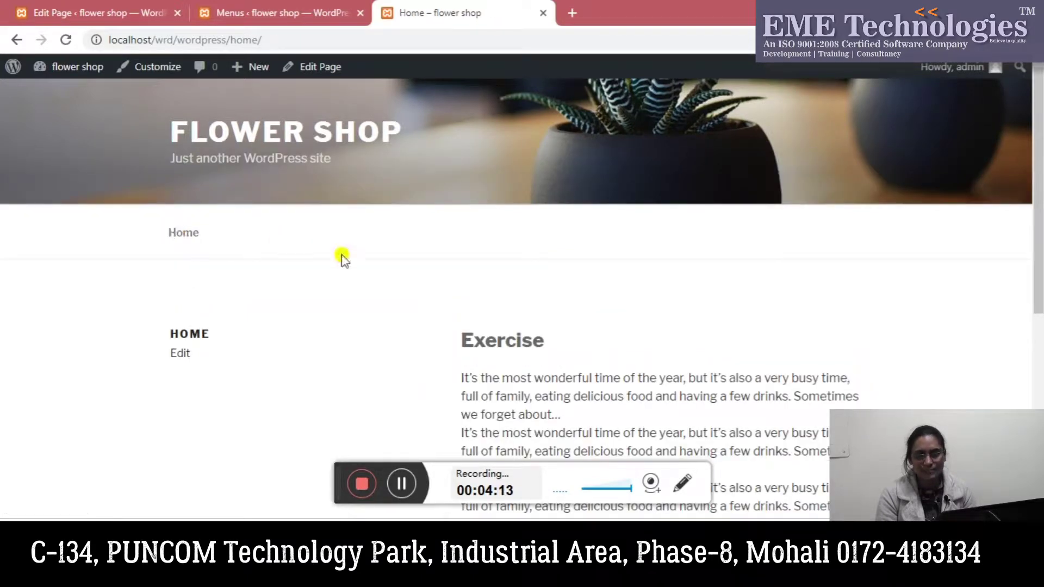
pyautogui.moveTo(1039, 185); pyautogui.dragTo(1039, 363)
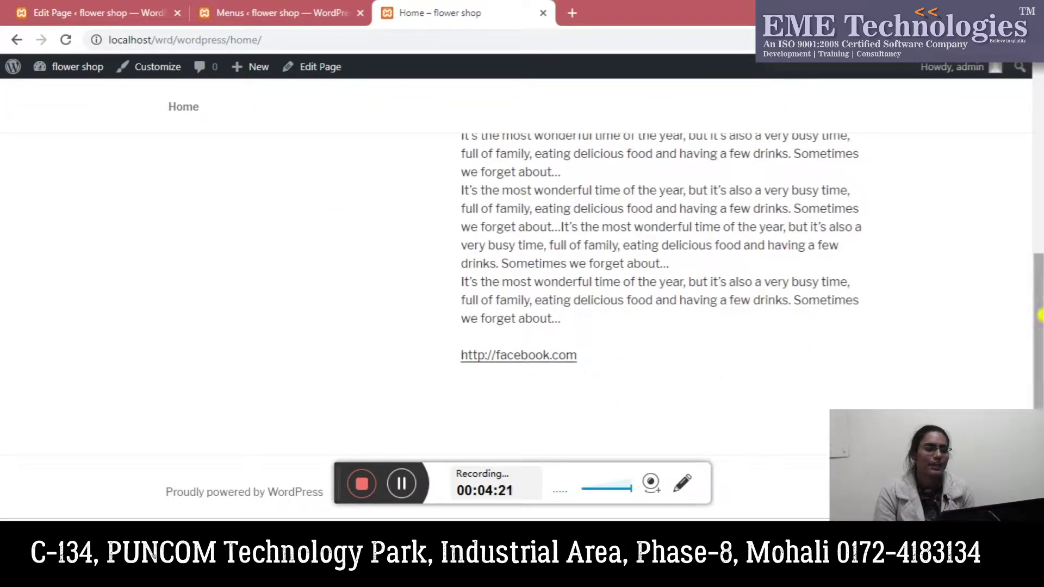
pyautogui.moveTo(1039, 314); pyautogui.dragTo(1039, 107)
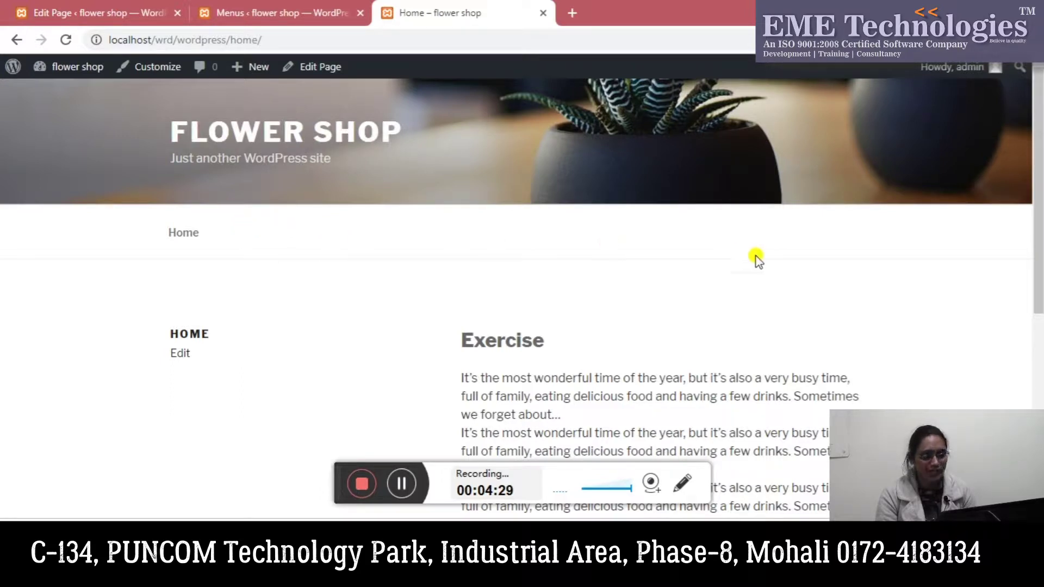
# Add the Contact Us page to the primary menu below Home and save the menu.
pyautogui.click(291, 13)
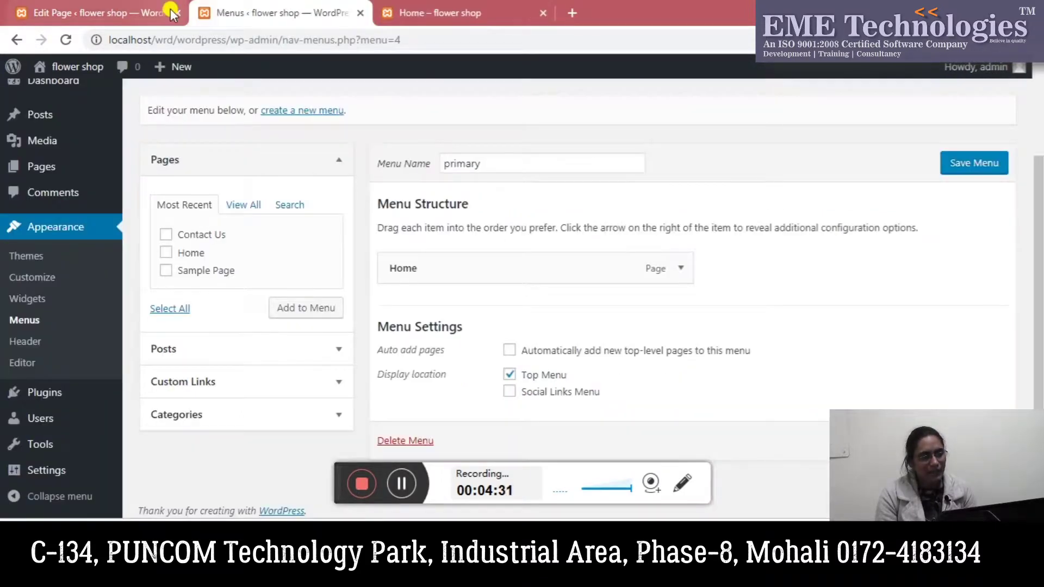
pyautogui.click(166, 235)
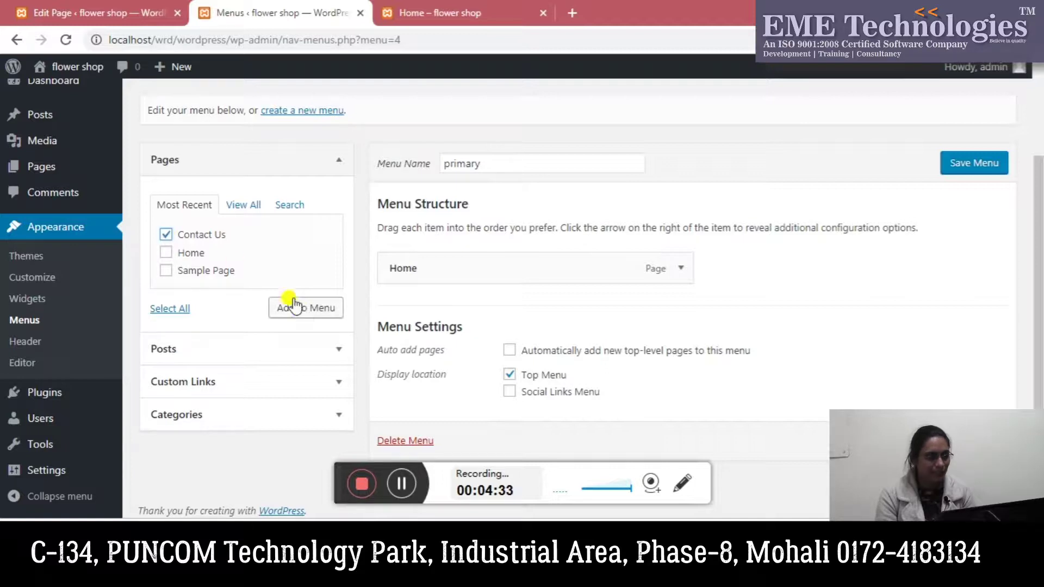
pyautogui.click(305, 309)
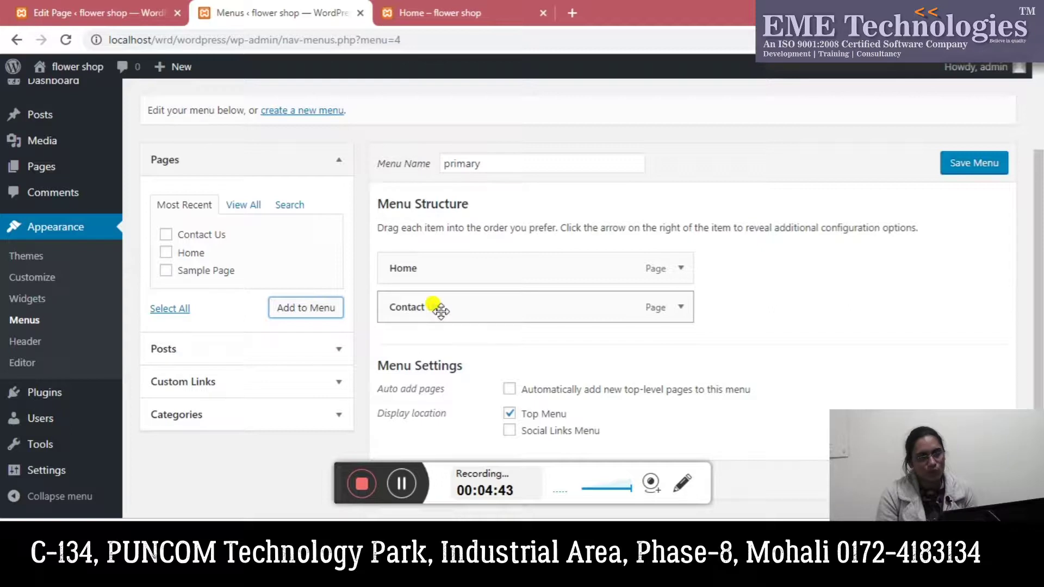
pyautogui.moveTo(461, 313); pyautogui.dragTo(433, 303)
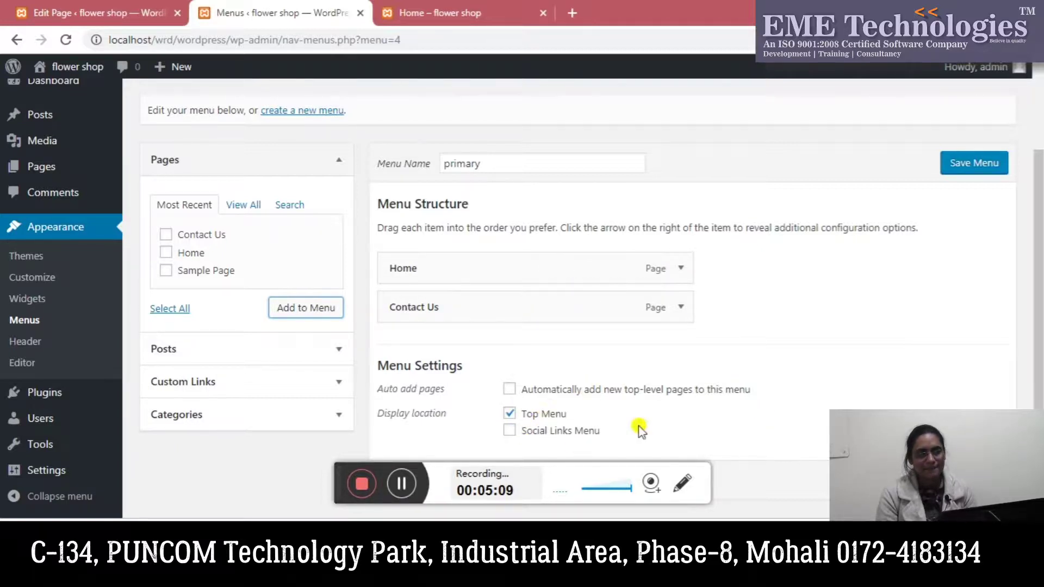
pyautogui.press('F5')
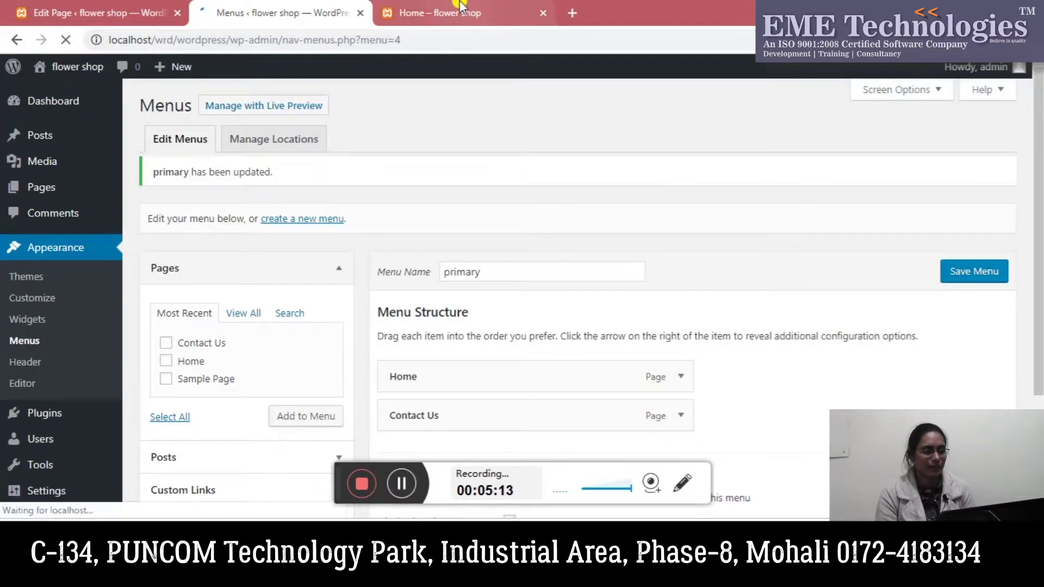
# Reload the site's Home page to check the top menu for the Contact Us entry.
pyautogui.click(467, 14)
pyautogui.click(412, 38)
pyautogui.press('Return')
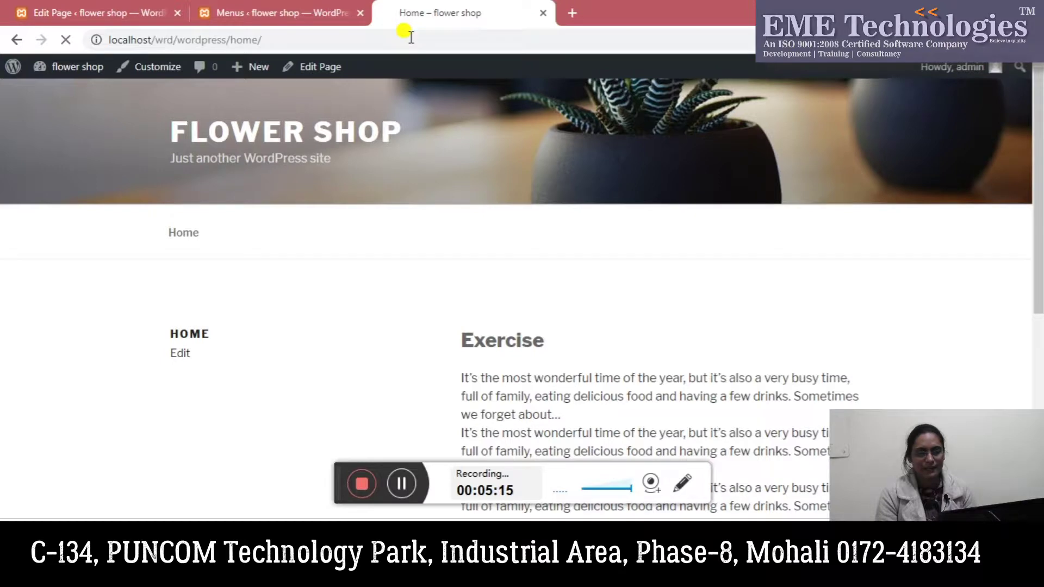
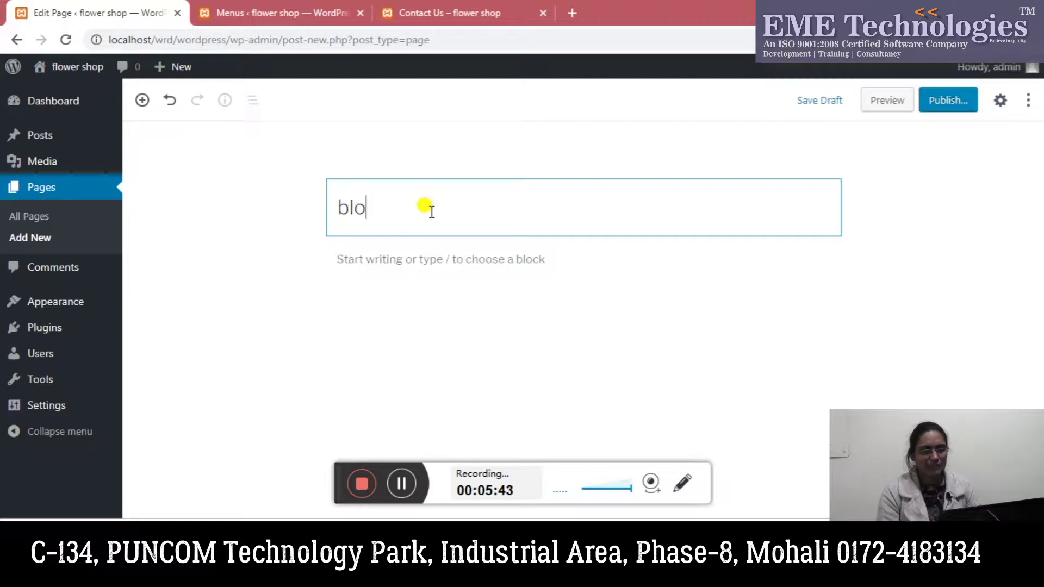
# Publish the new page with the title Blog and look it up in the list of all pages.
pyautogui.press('BackSpace')
pyautogui.press('BackSpace')
pyautogui.press('BackSpace')
pyautogui.write('Blog')
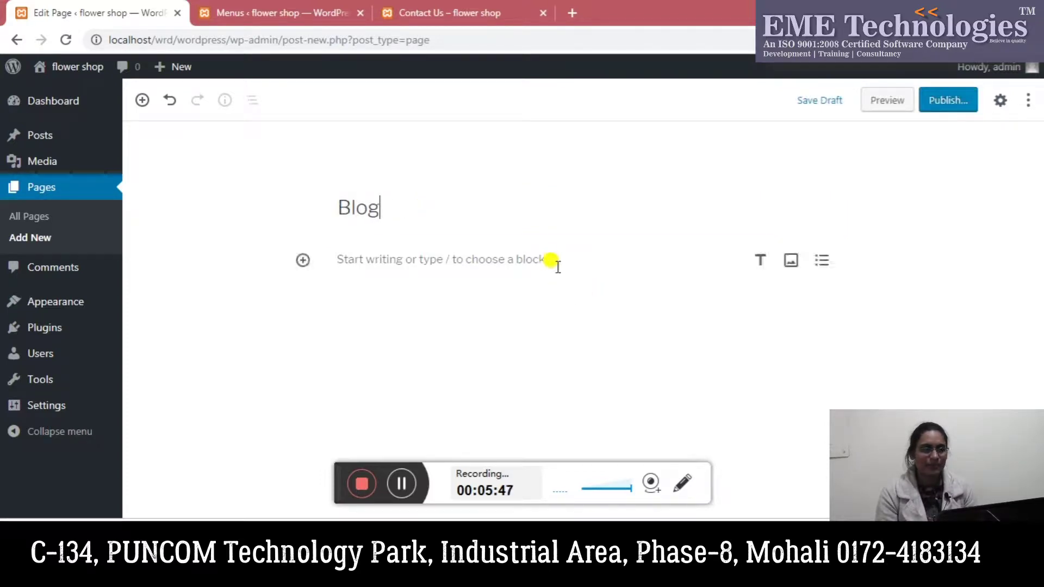
pyautogui.click(526, 271)
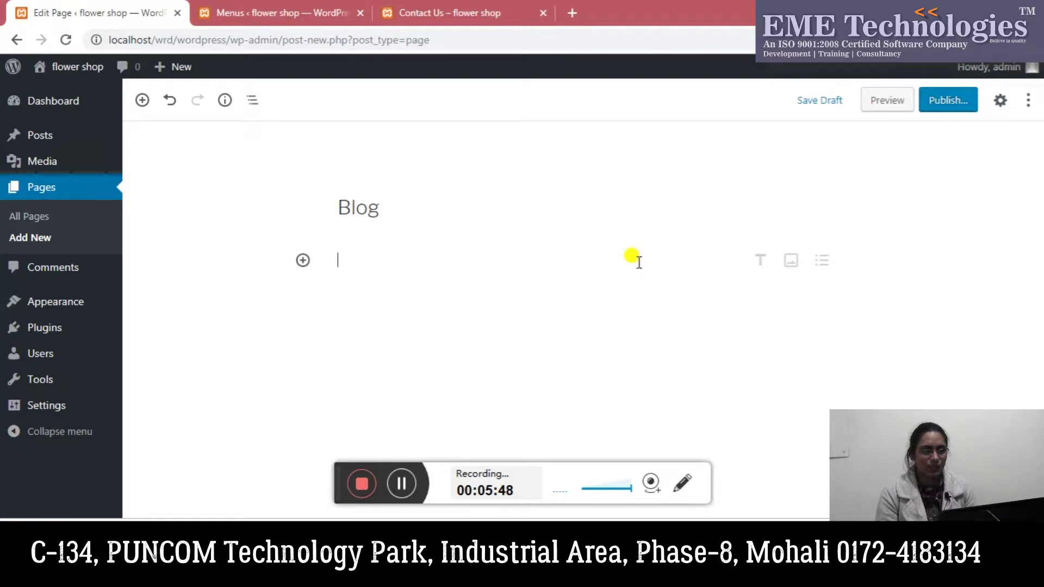
pyautogui.click(939, 106)
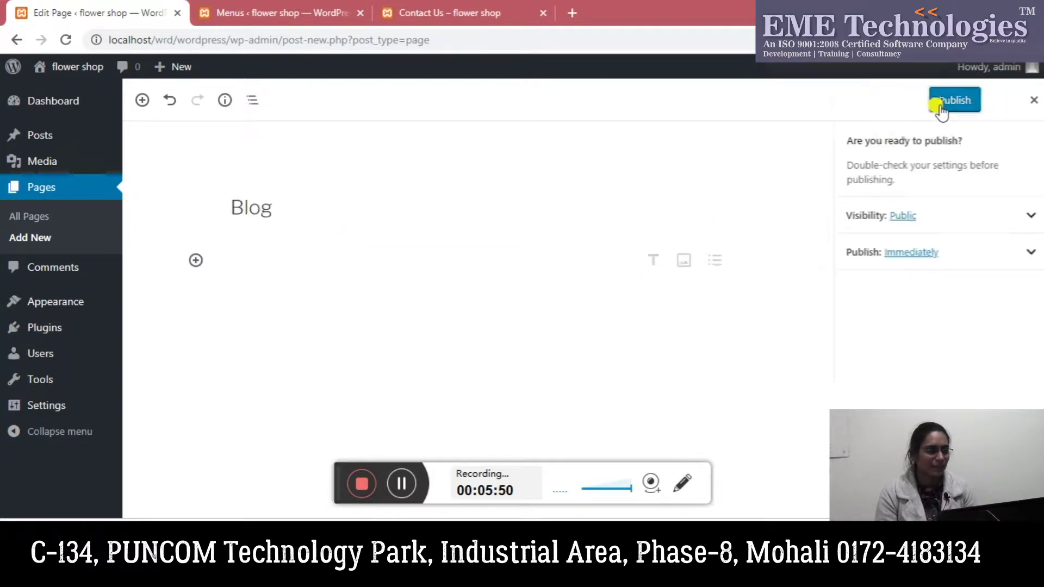
pyautogui.click(941, 108)
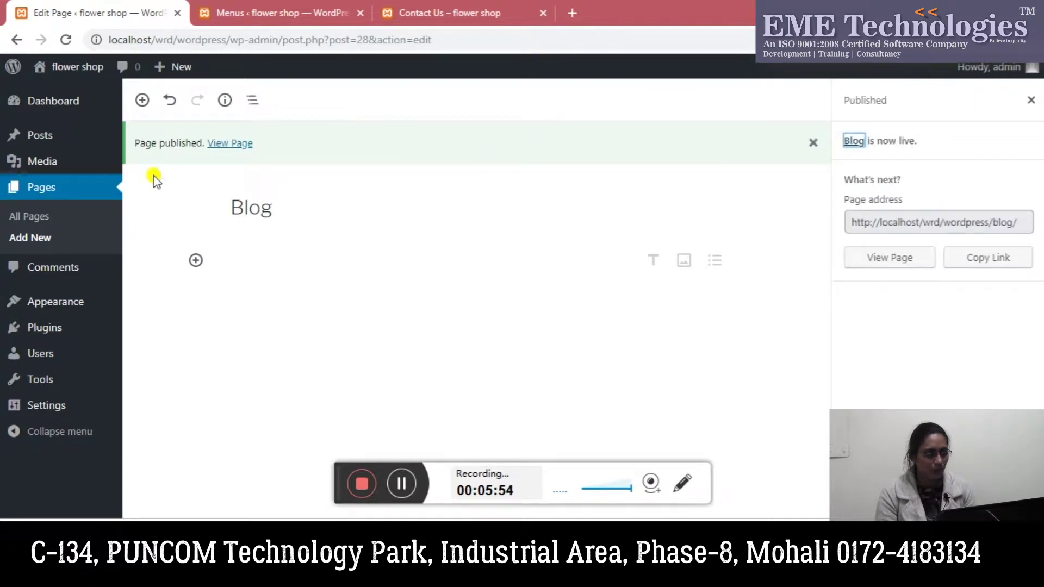
pyautogui.click(29, 216)
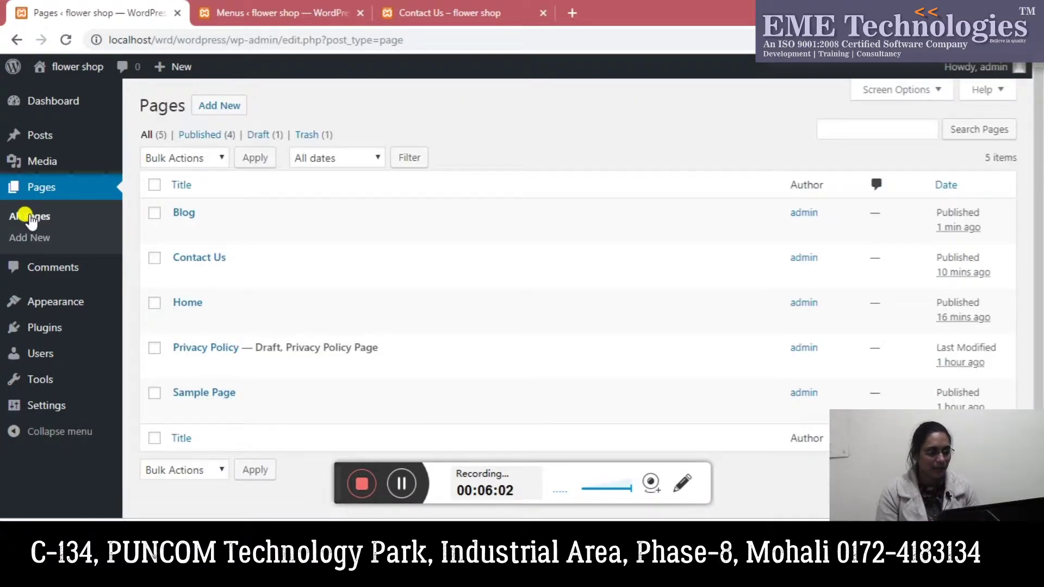
pyautogui.moveTo(157, 238)
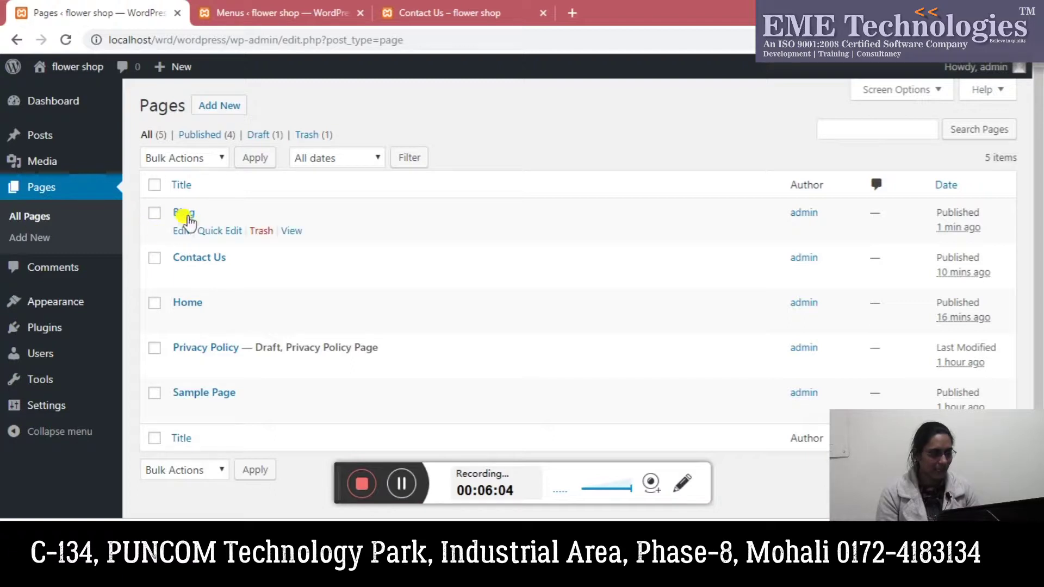
# Add the Blog page to the primary menu below Contact Us and save the menu.
pyautogui.moveTo(65, 305)
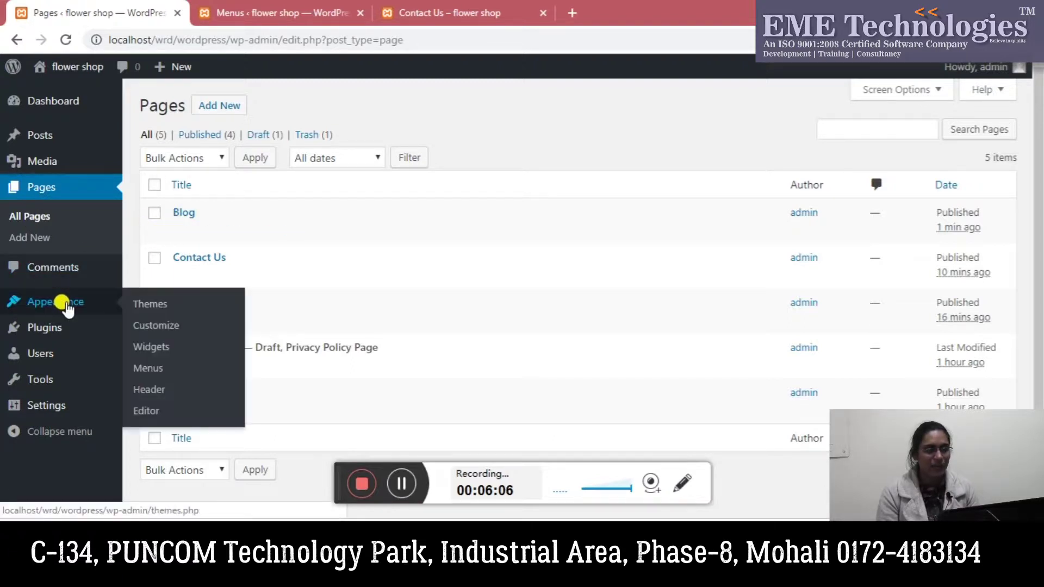
pyautogui.click(151, 368)
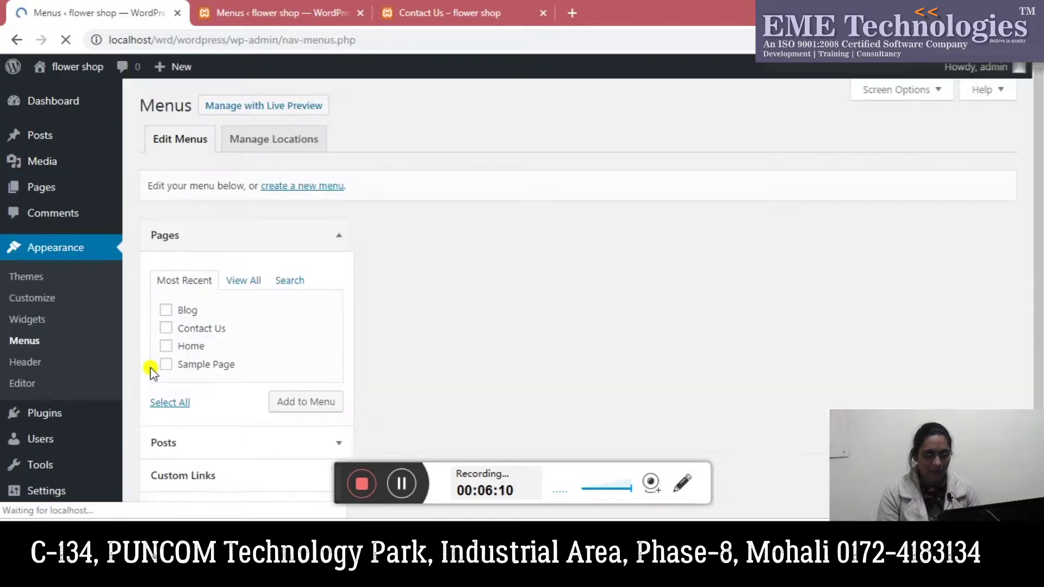
pyautogui.click(166, 310)
pyautogui.click(290, 403)
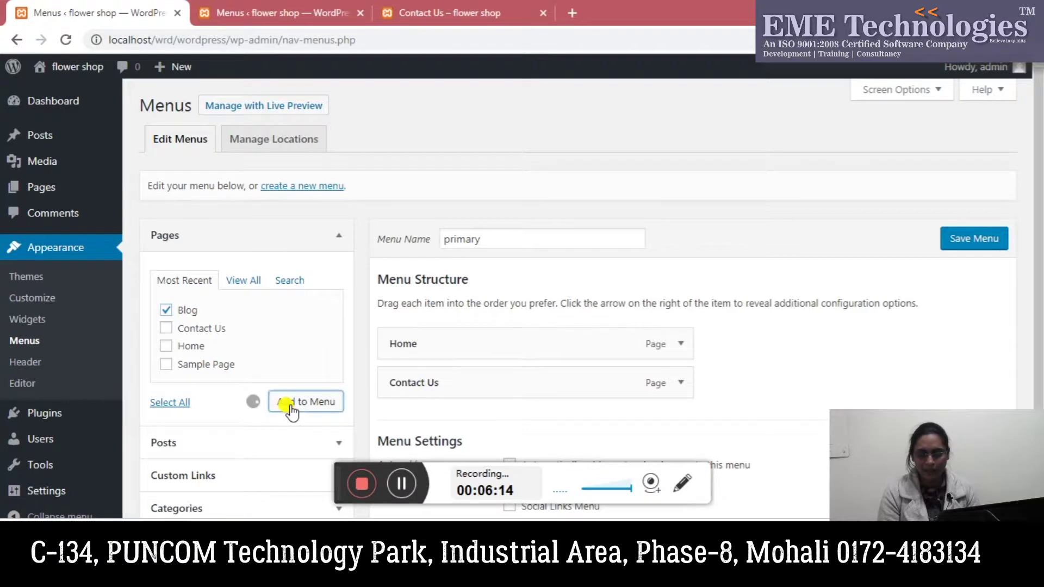
pyautogui.moveTo(1040, 196); pyautogui.dragTo(1037, 287)
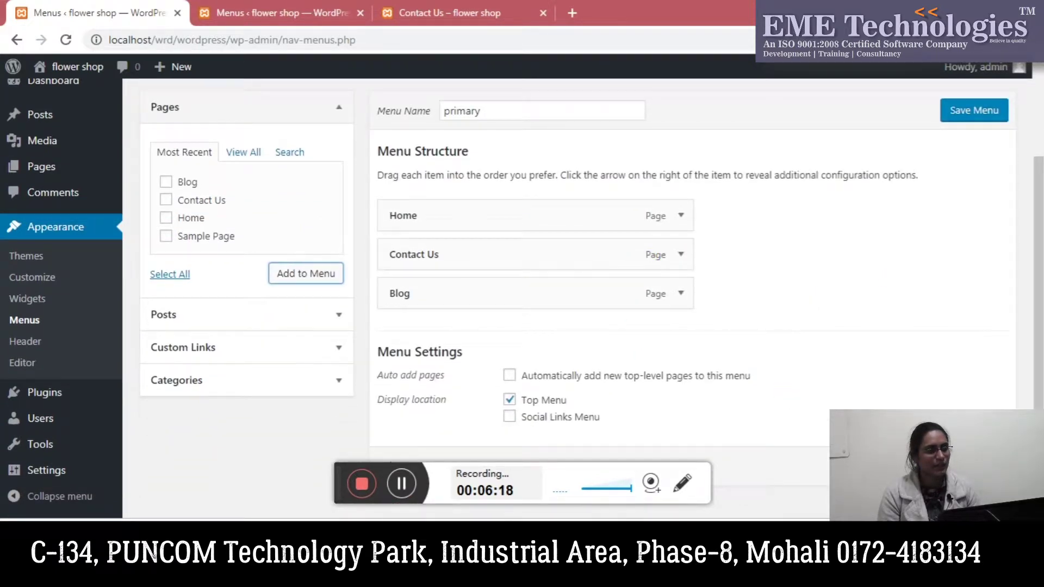
pyautogui.press('F5')
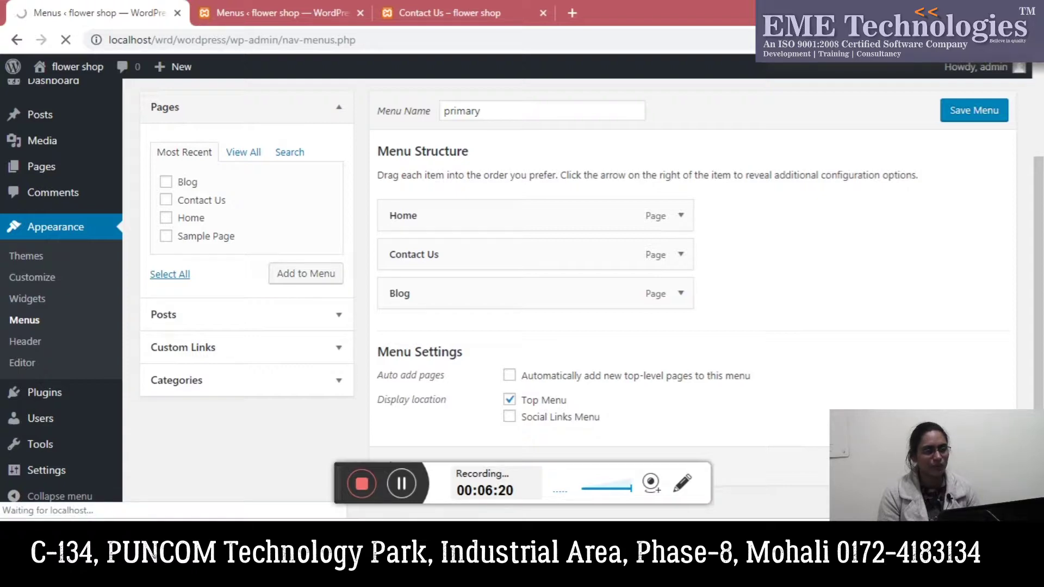
# Reload the site's Contact Us page to check the top menu for the Blog entry.
pyautogui.click(308, 6)
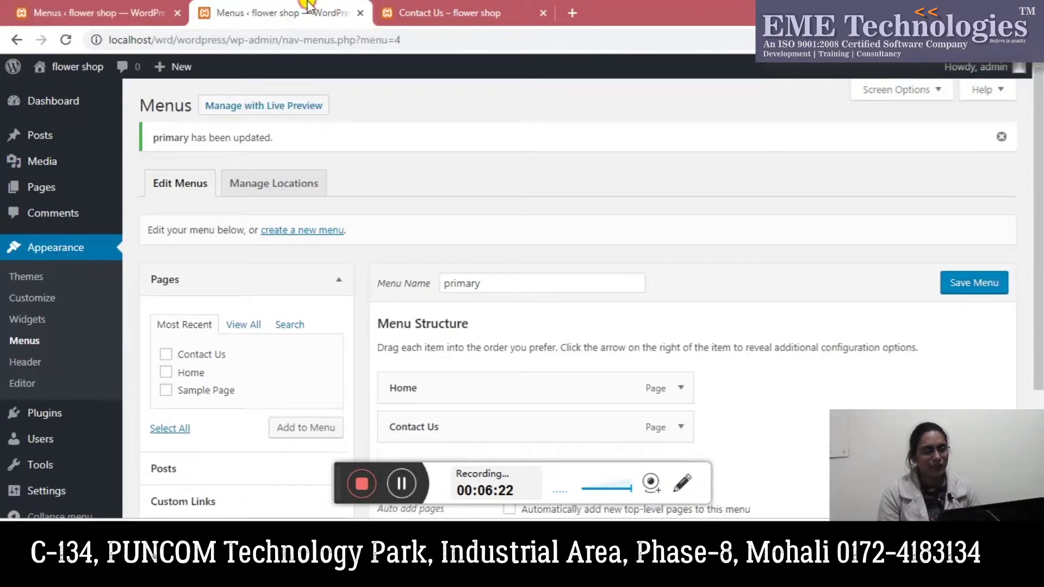
pyautogui.click(386, 12)
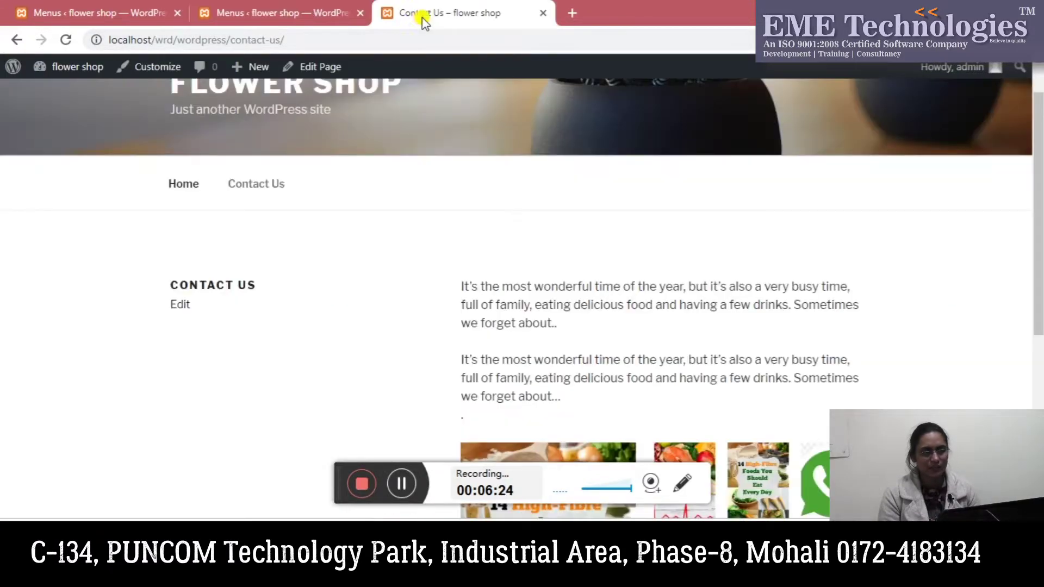
pyautogui.click(365, 42)
pyautogui.press('Return')
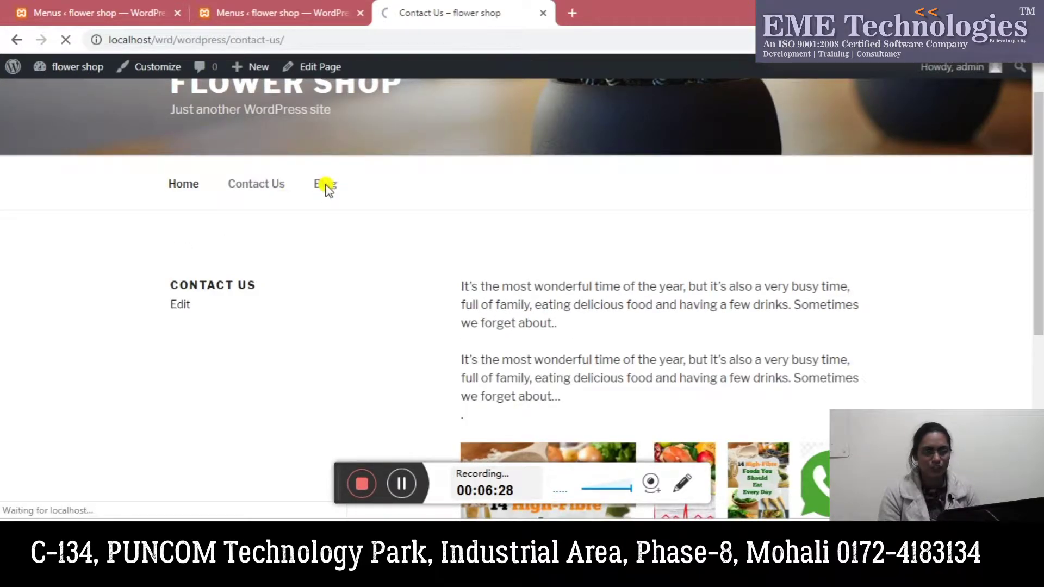
# Open the Blog, Contact Us and Home pages from the site's top menu to check that each link works.
pyautogui.click(326, 185)
pyautogui.click(251, 233)
pyautogui.click(185, 234)
pyautogui.click(321, 237)
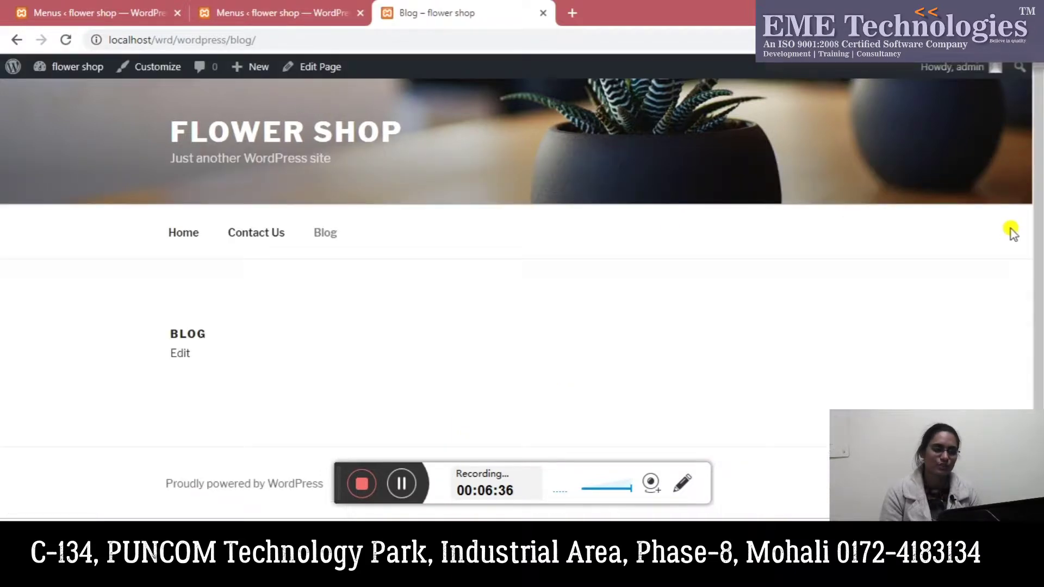
pyautogui.scroll(-1, 1036, 272)
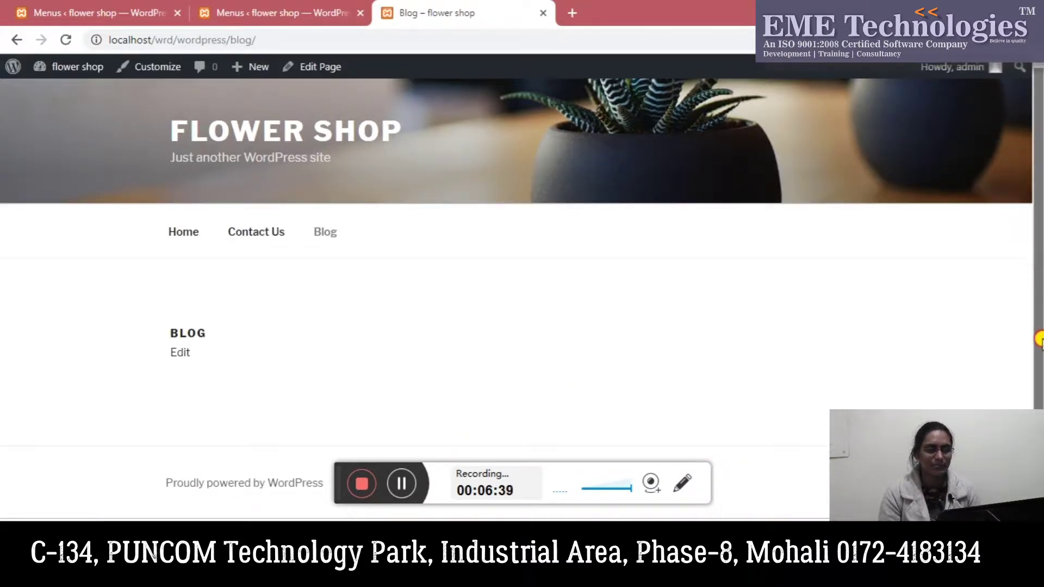
pyautogui.scroll(1, 1031, 168)
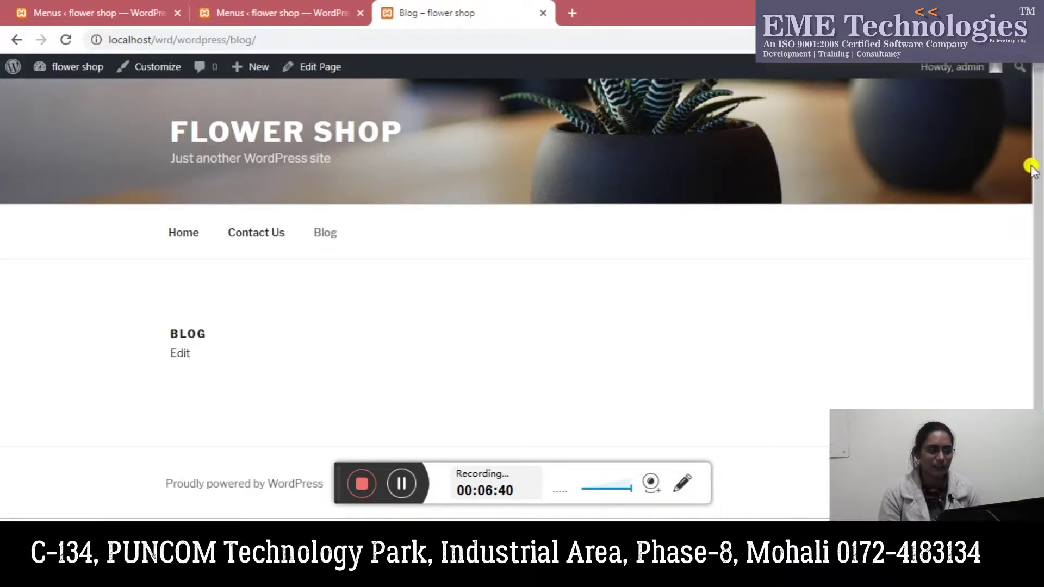
pyautogui.click(247, 227)
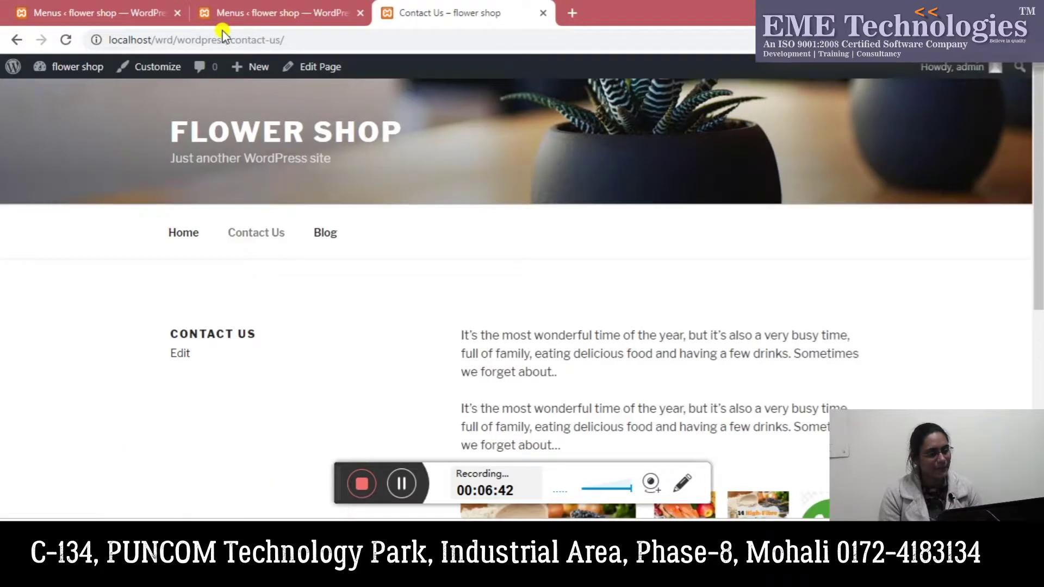
# Create a new page in the WordPress admin and title it Videos.
pyautogui.click(153, 12)
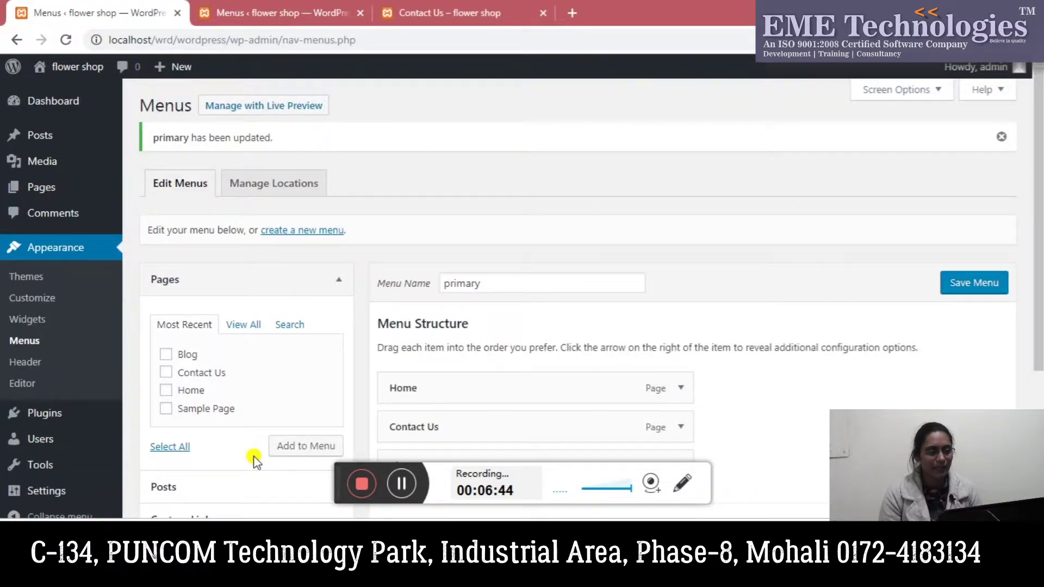
pyautogui.moveTo(46, 191)
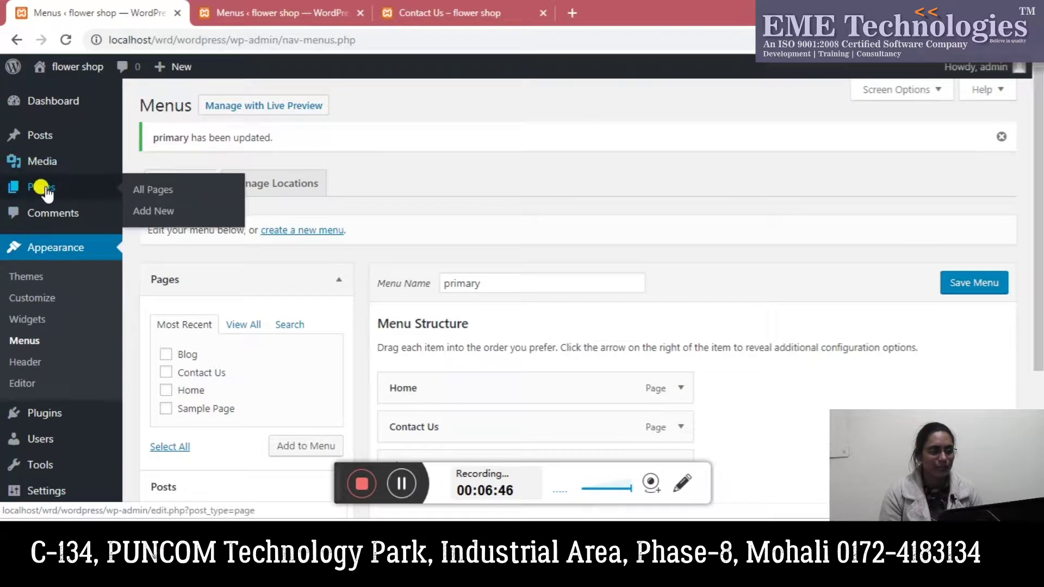
pyautogui.click(143, 190)
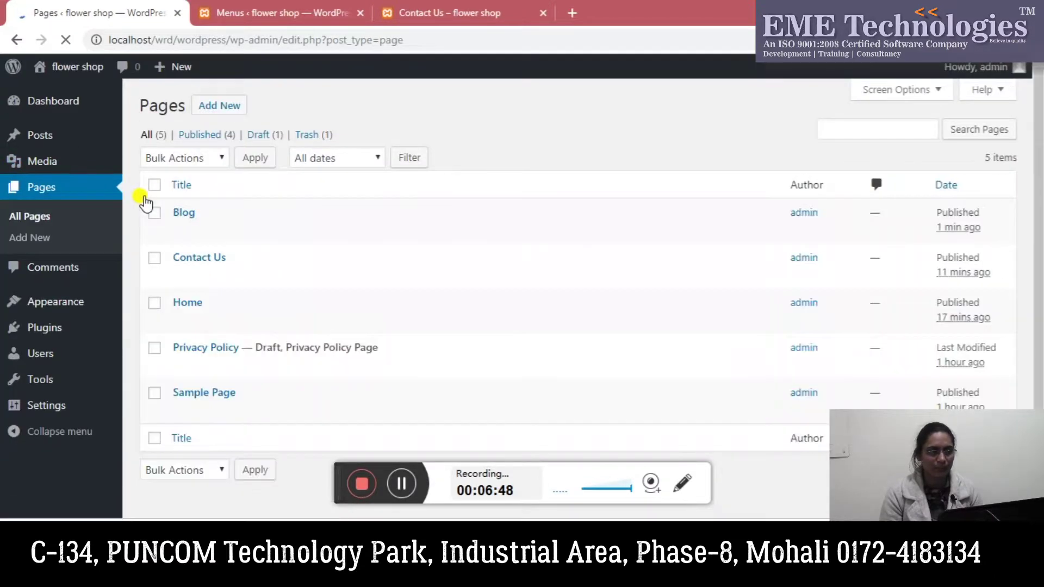
pyautogui.click(219, 106)
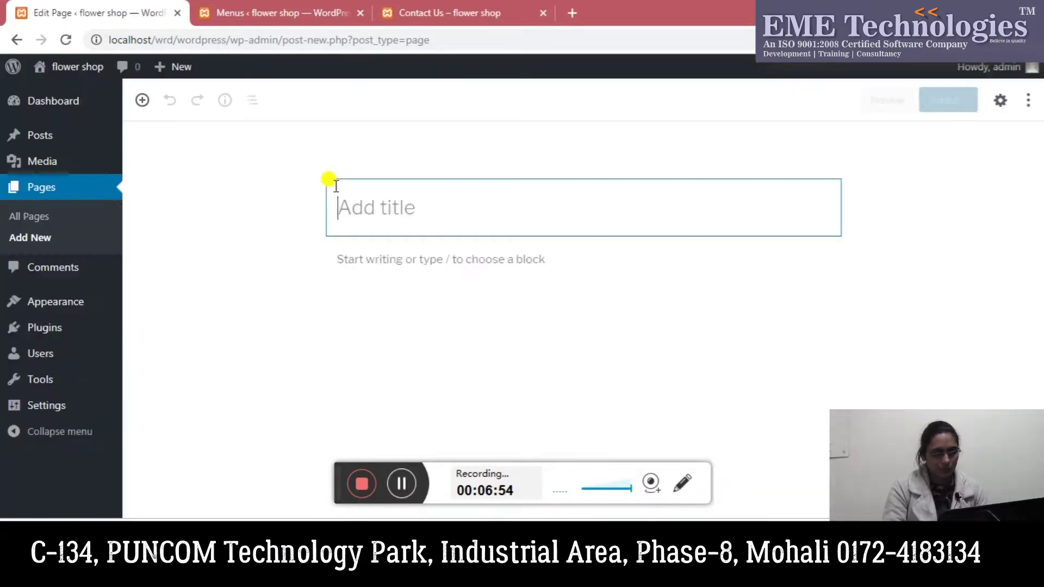
pyautogui.write('e')
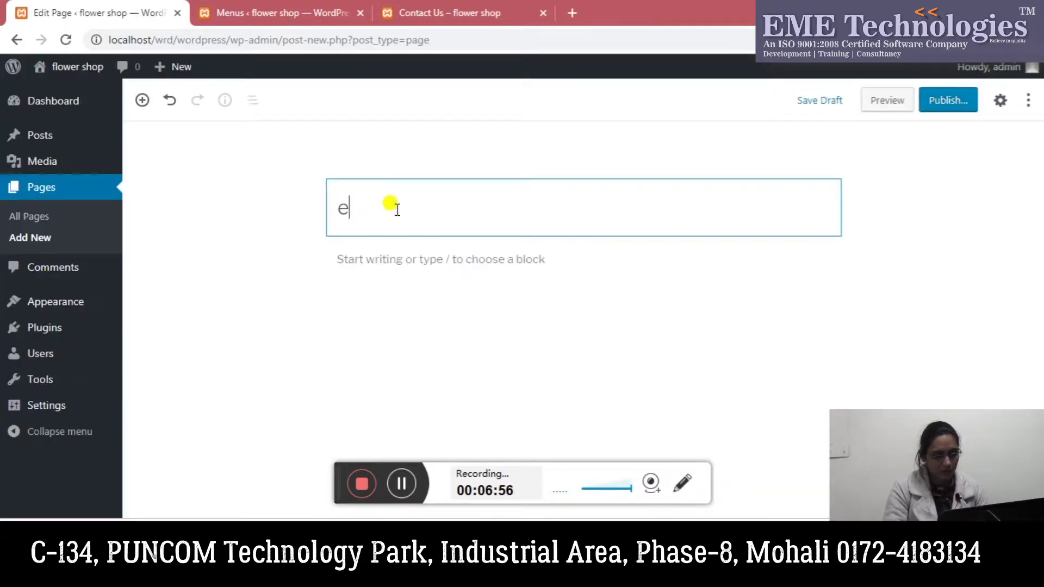
pyautogui.press('BackSpace')
pyautogui.press('BackSpace')
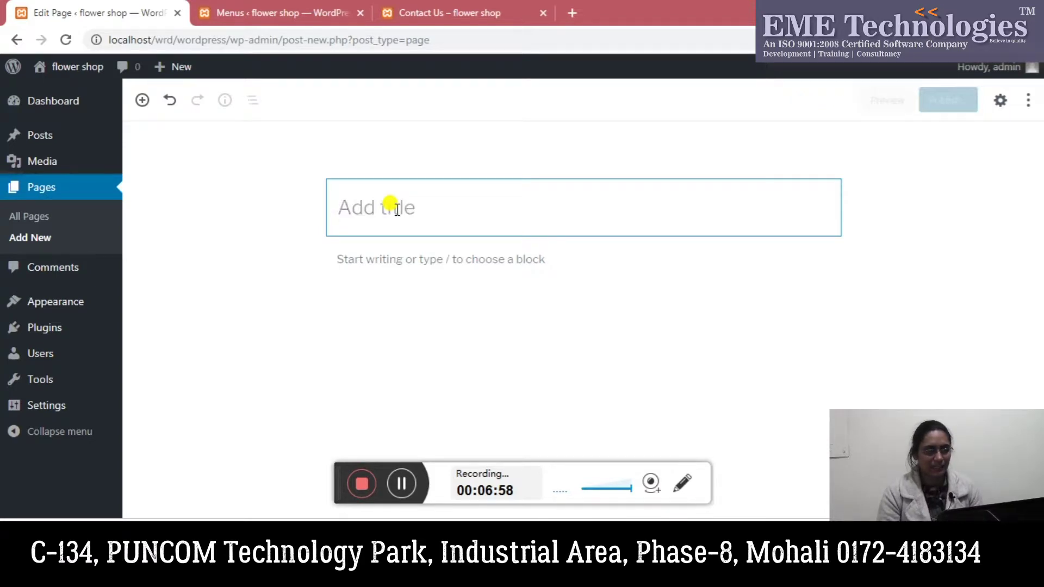
pyautogui.write('Videos')
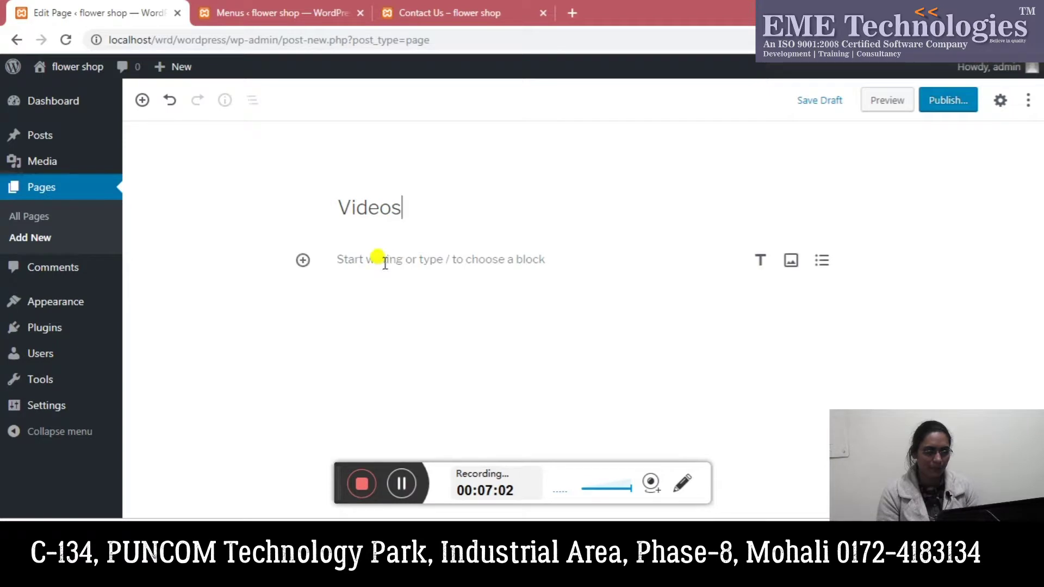
# Add a Gallery block below the title and upload the diet, o-HIGH-FIBRE-FOODS-570 and whatsapp images from Documents.
pyautogui.click(303, 260)
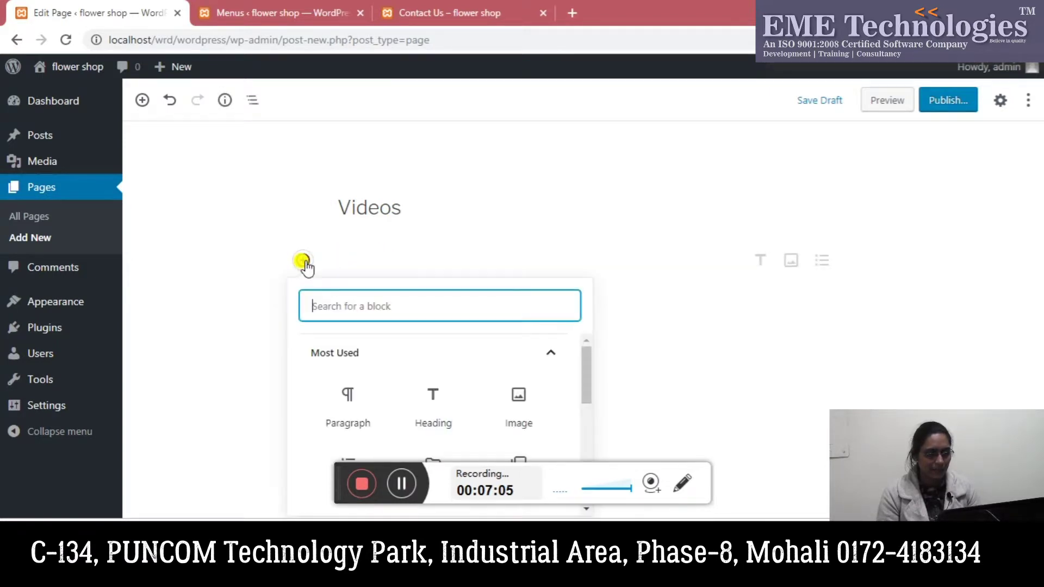
pyautogui.moveTo(582, 383); pyautogui.dragTo(585, 409)
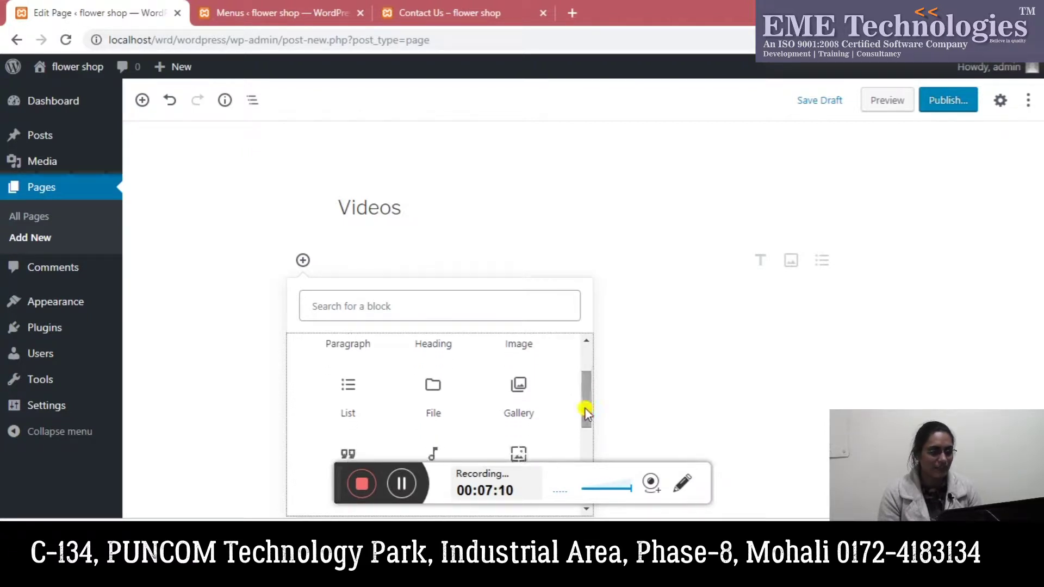
pyautogui.click(523, 390)
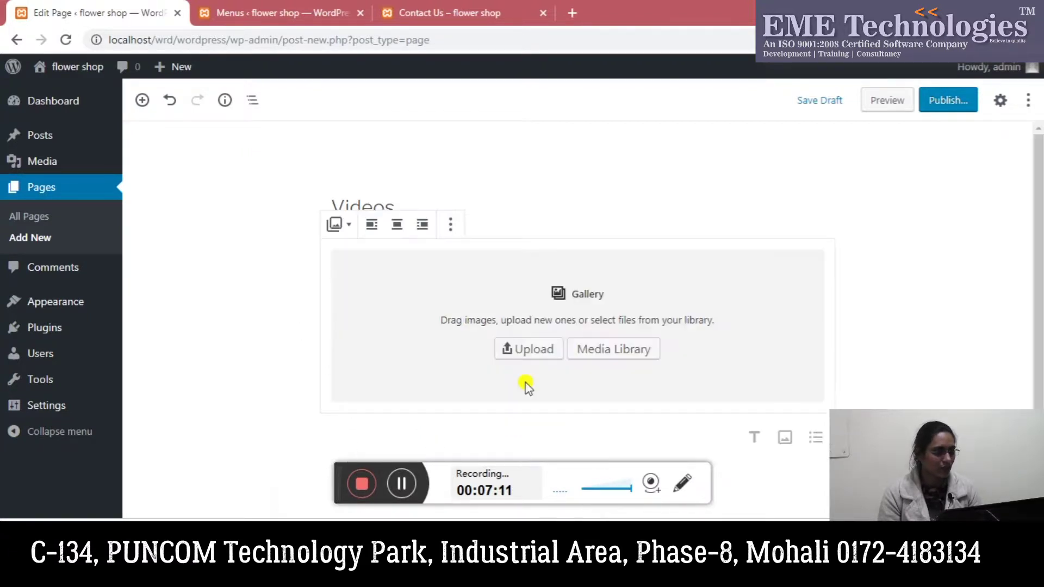
pyautogui.click(550, 356)
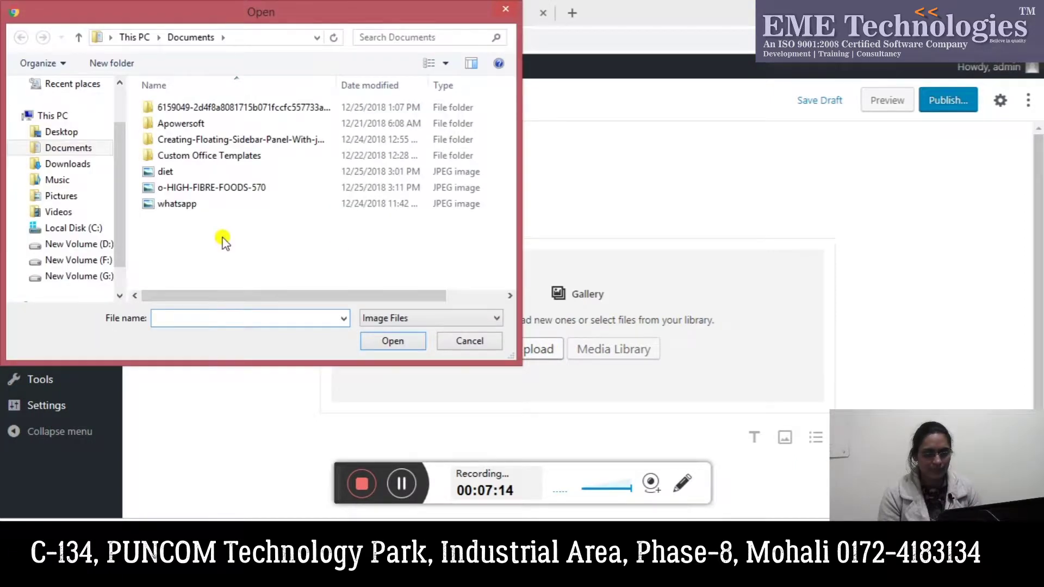
pyautogui.moveTo(193, 235); pyautogui.dragTo(151, 175)
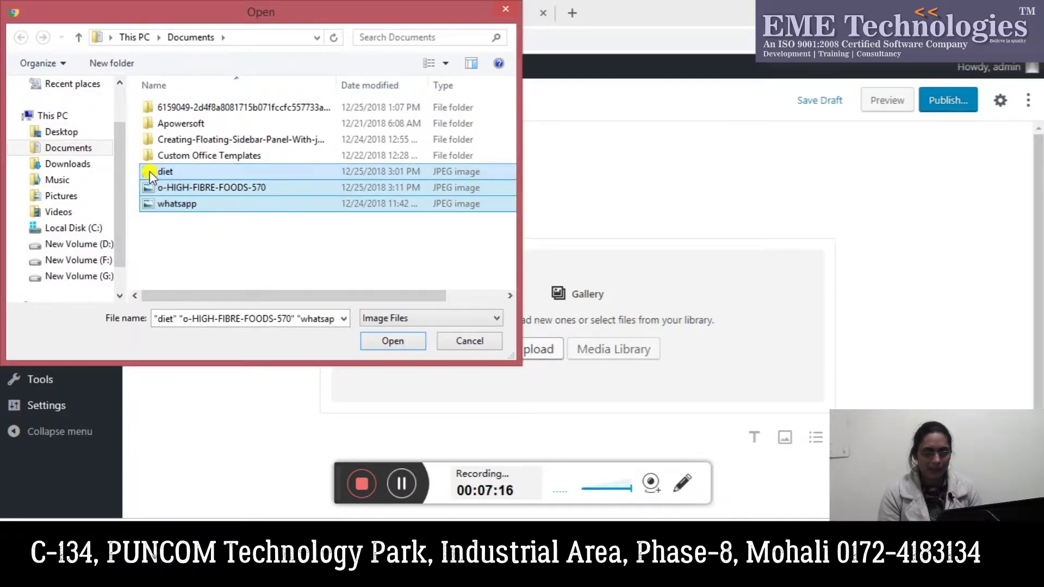
pyautogui.click(390, 348)
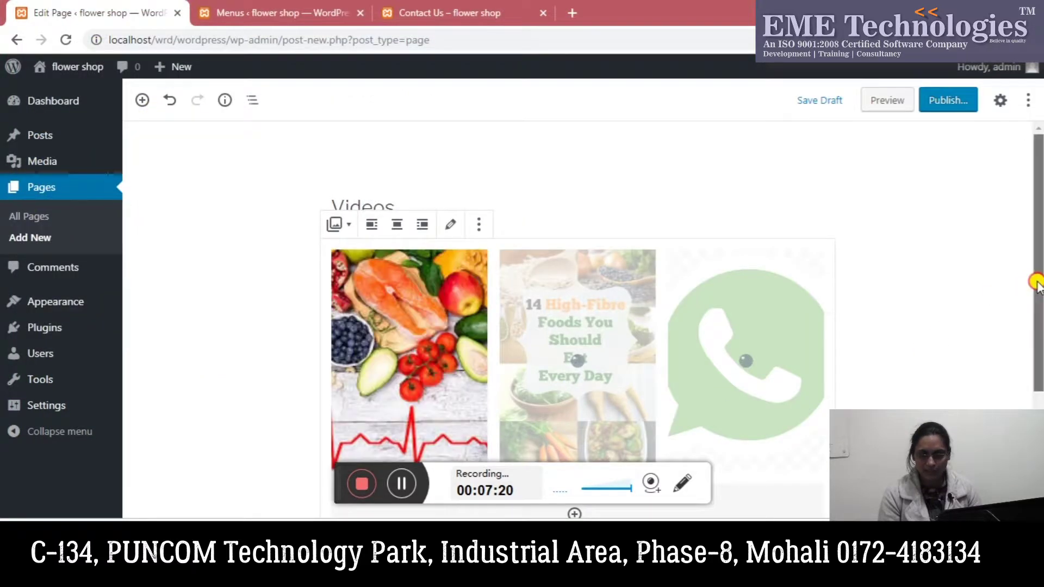
# Add an Audio block below the gallery and upload the [iSongs.info] 03 song from New Volume (G:).
pyautogui.scroll(-2, 848, 282)
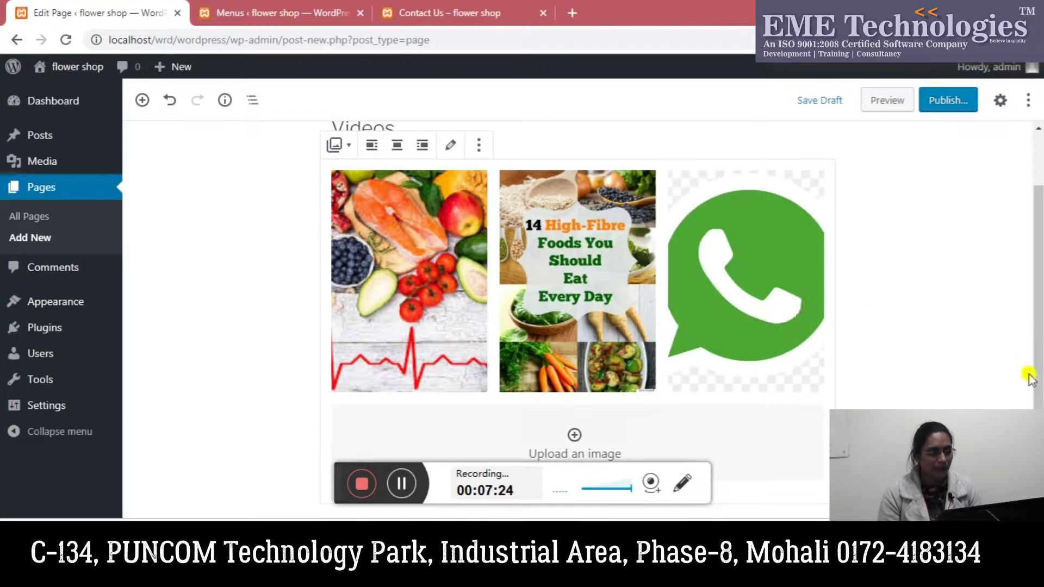
pyautogui.scroll(-1, 1029, 377)
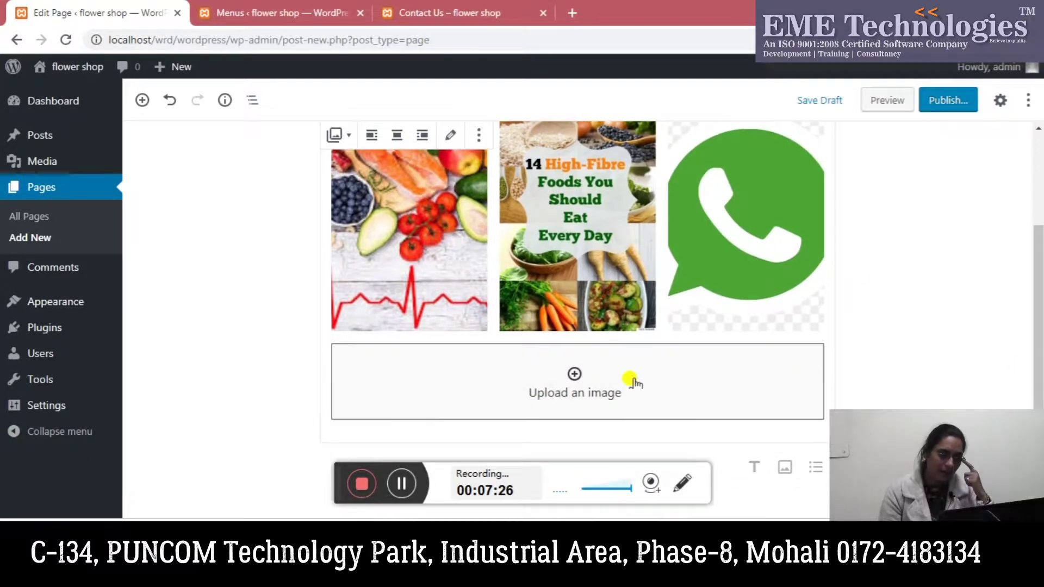
pyautogui.click(142, 100)
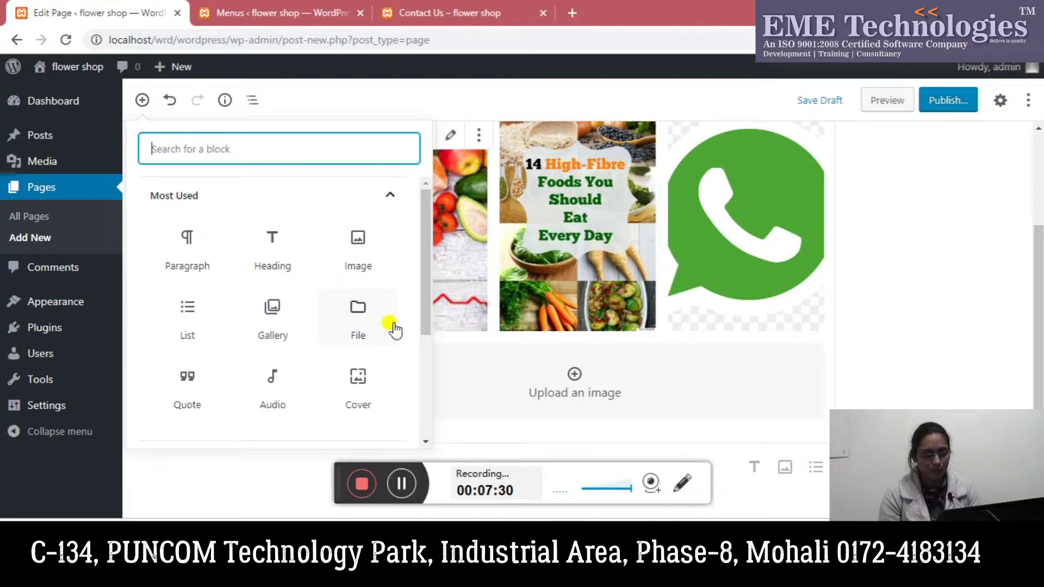
pyautogui.click(274, 380)
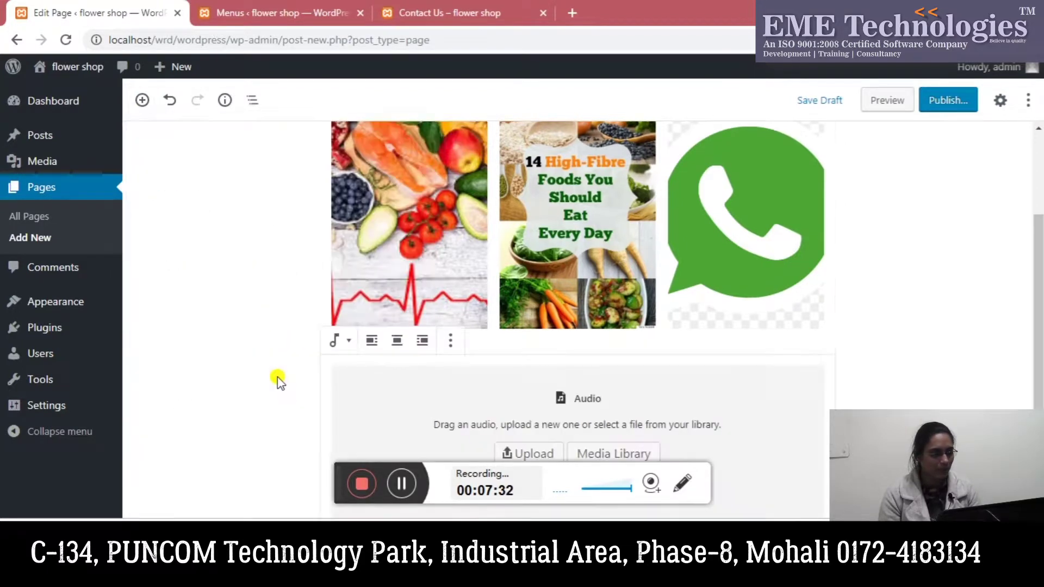
pyautogui.click(525, 454)
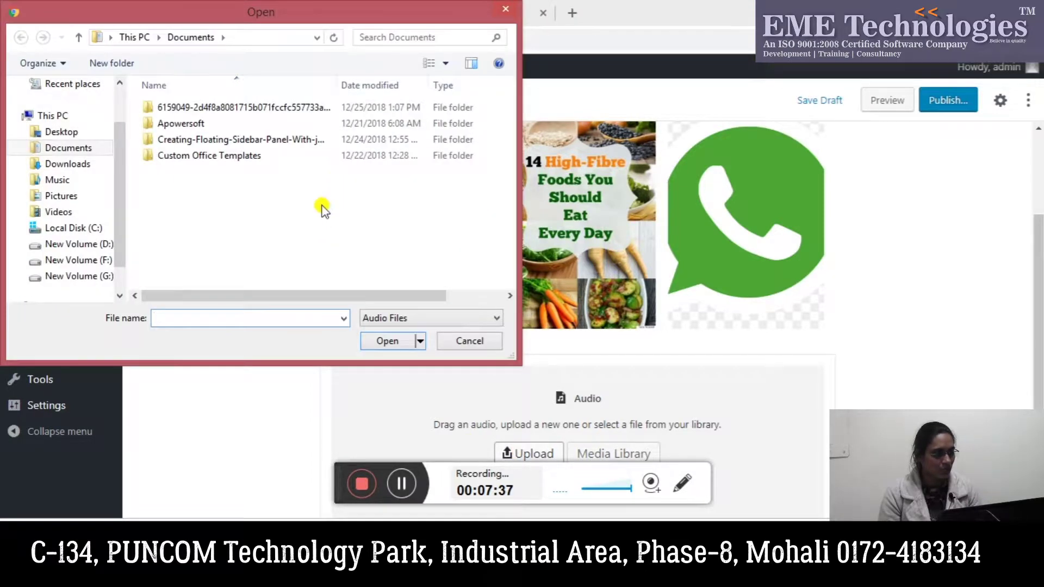
pyautogui.click(70, 179)
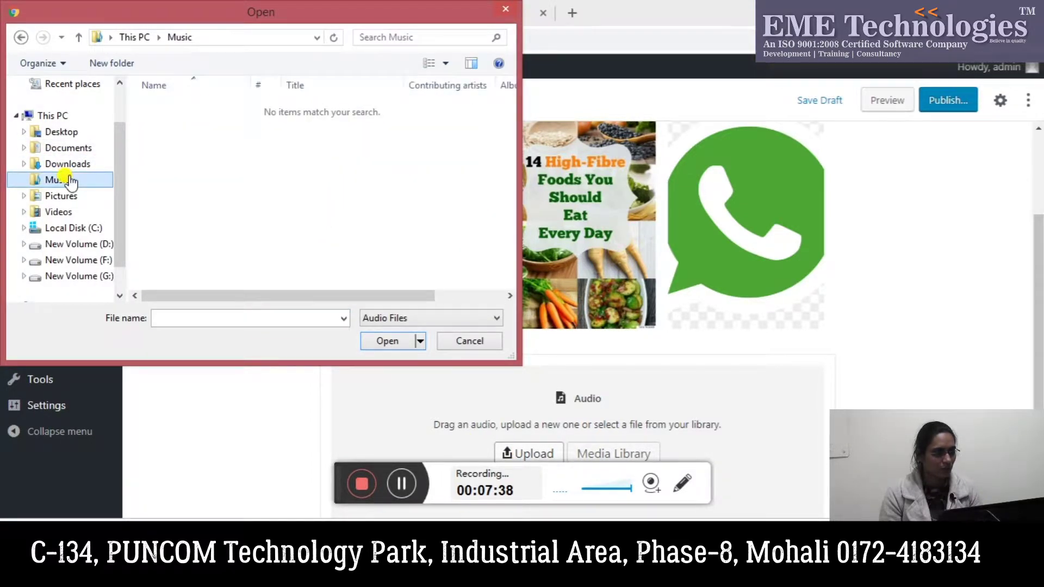
pyautogui.click(59, 276)
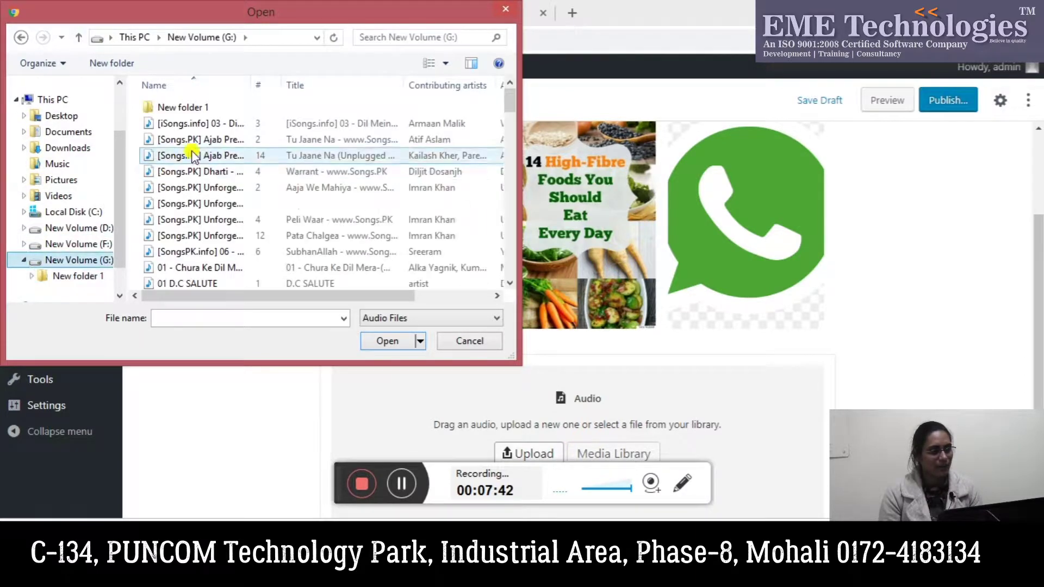
pyautogui.doubleClick(181, 123)
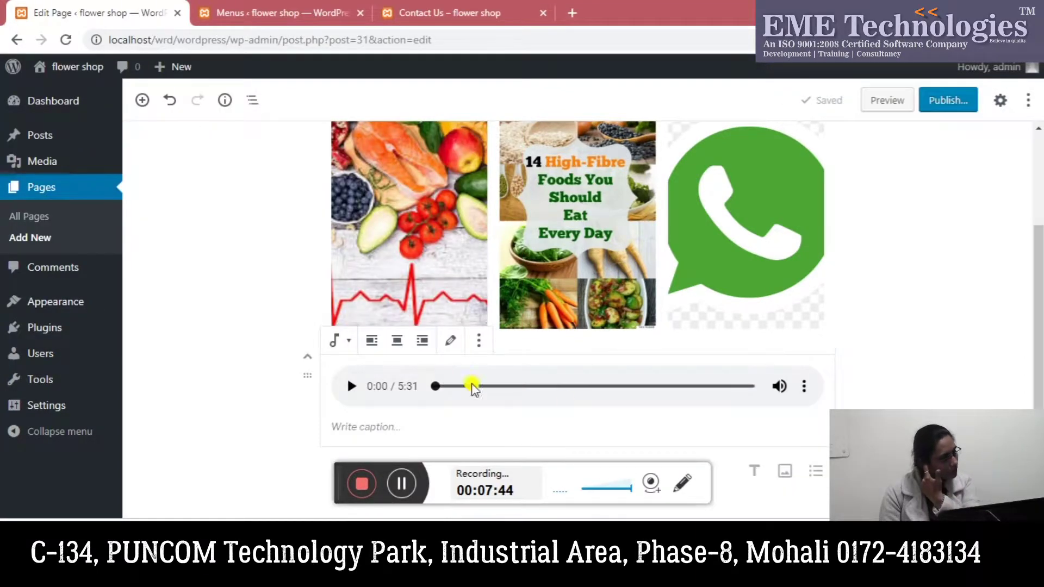
# Add a Video block below the audio, upload "Dil Mera Mangdi Imran Khan full song 2015" from New Volume (G:), and center-align it.
pyautogui.click(140, 99)
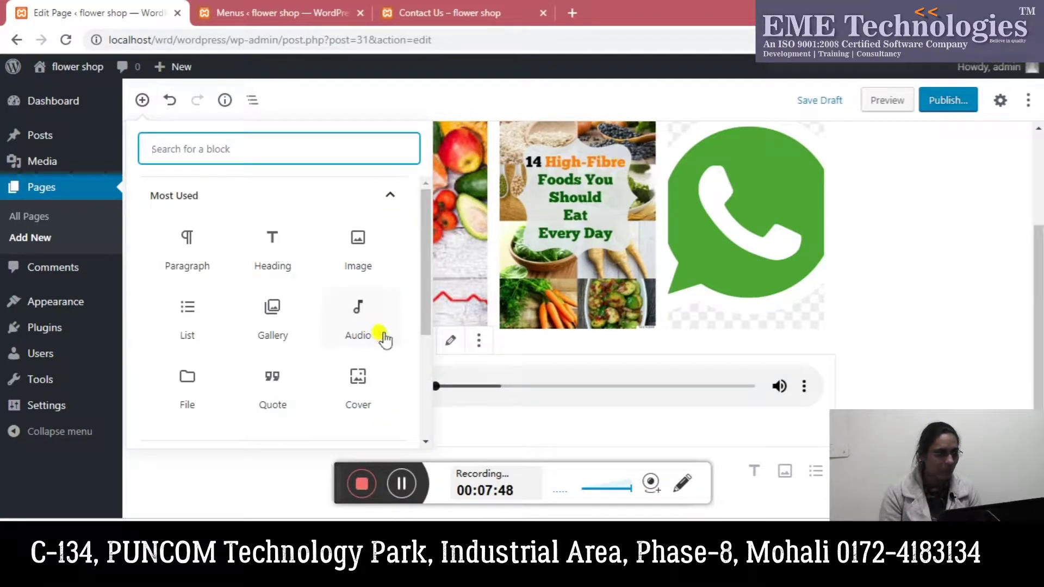
pyautogui.moveTo(423, 318); pyautogui.dragTo(424, 399)
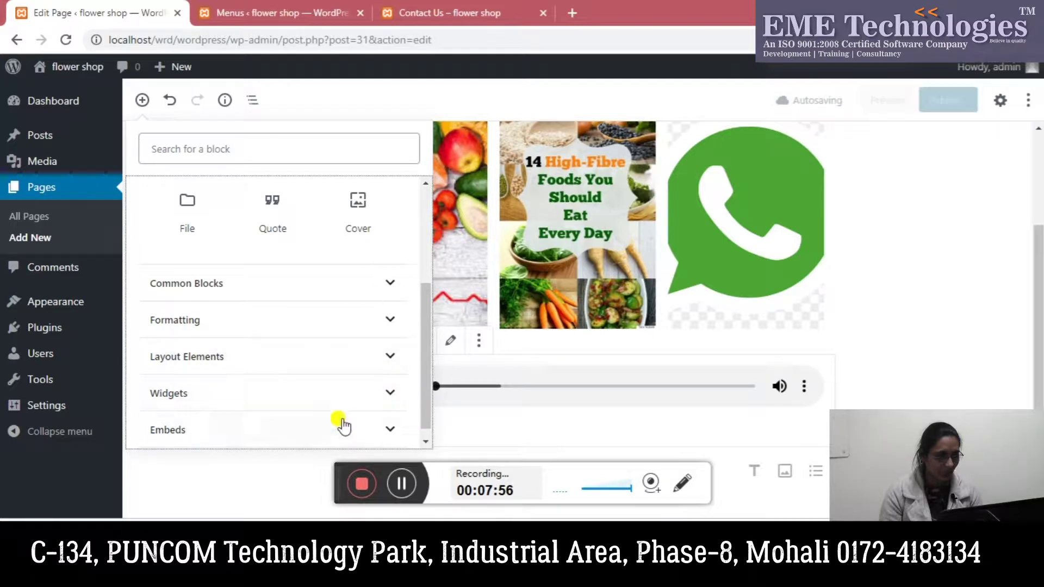
pyautogui.click(387, 285)
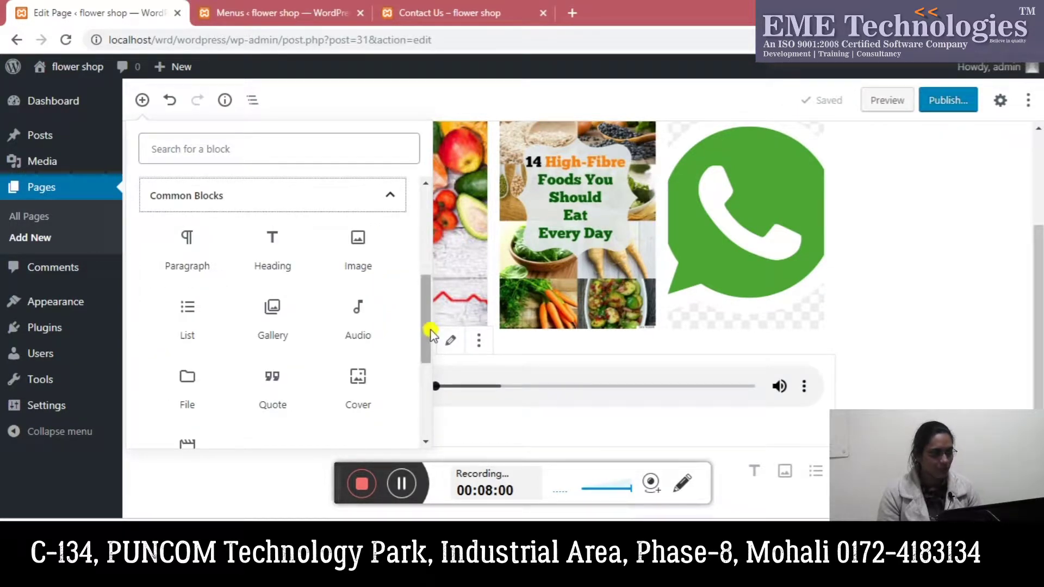
pyautogui.scroll(-1, 326, 339)
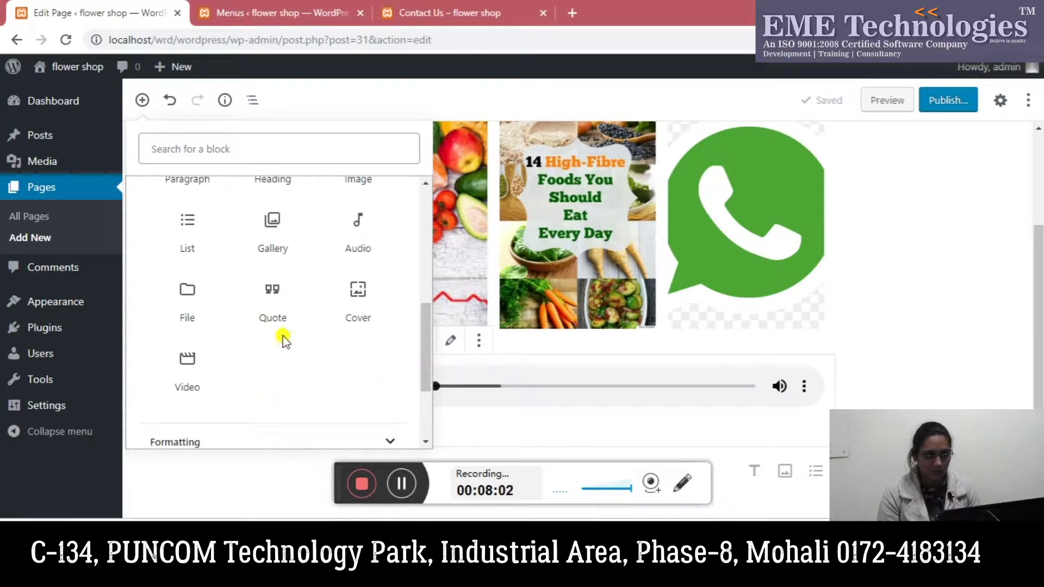
pyautogui.click(187, 364)
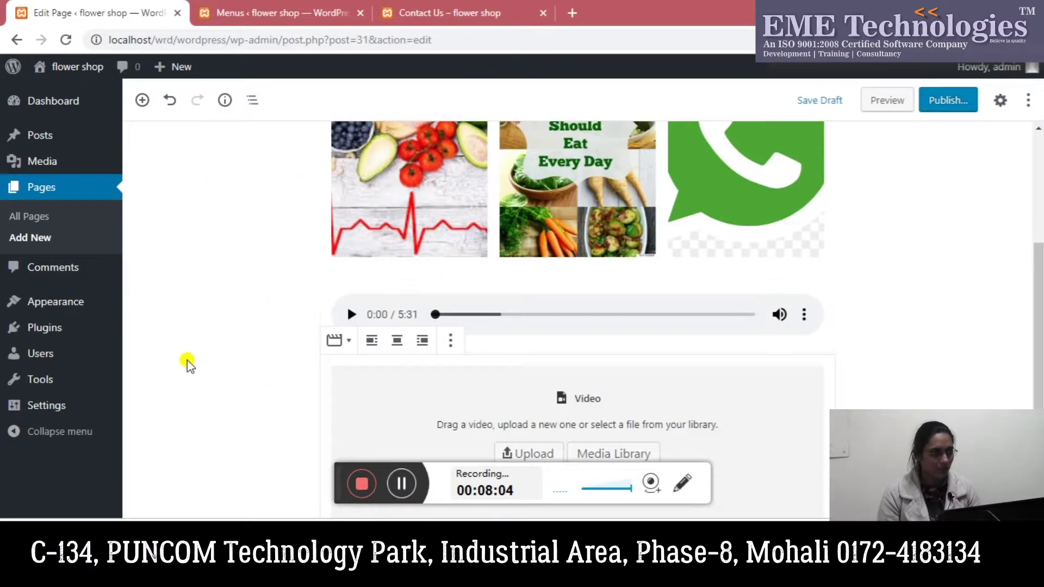
pyautogui.click(524, 454)
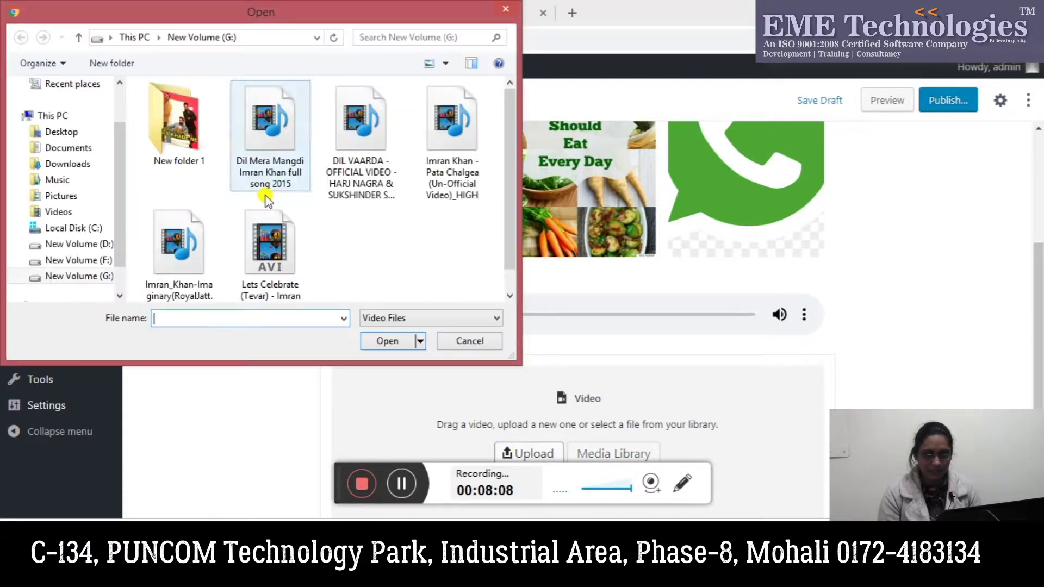
pyautogui.click(283, 151)
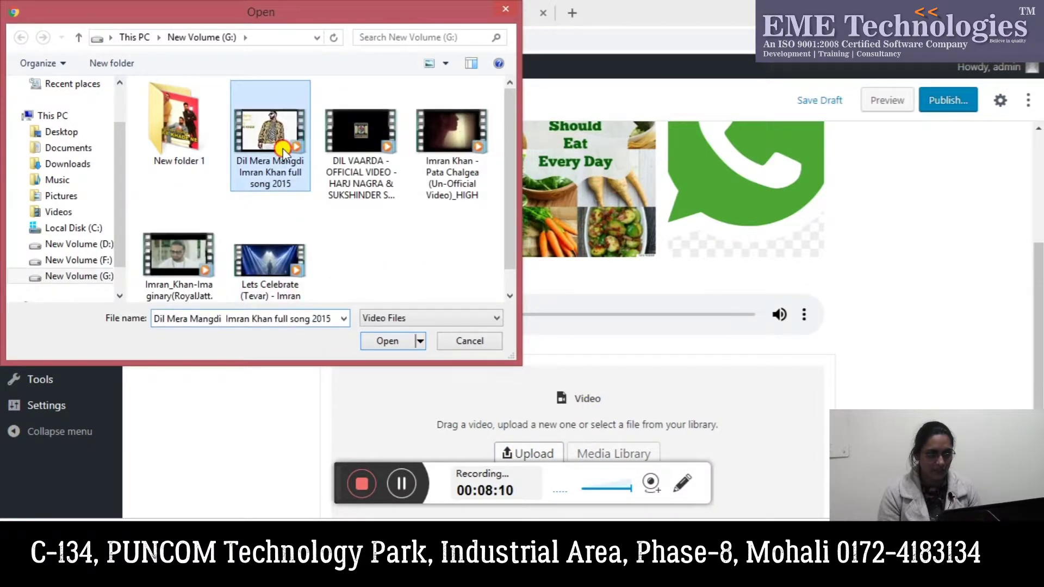
pyautogui.doubleClick(282, 151)
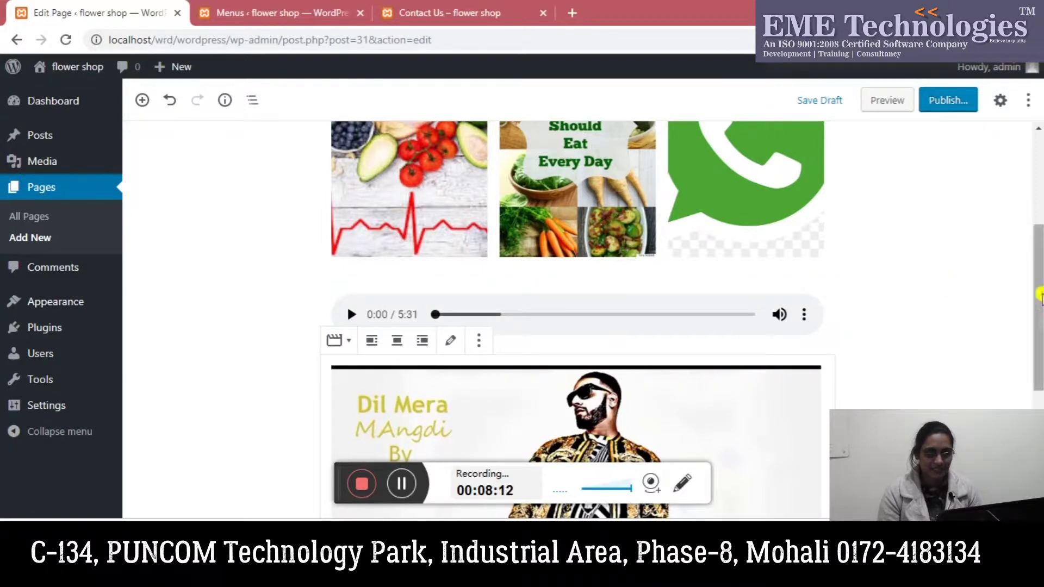
pyautogui.moveTo(1039, 294); pyautogui.dragTo(1040, 384)
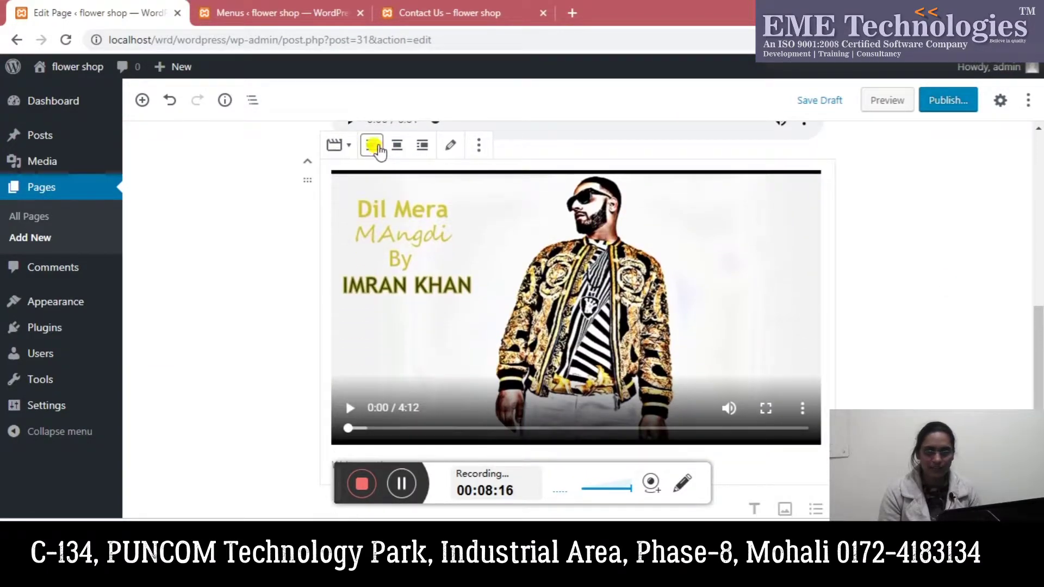
pyautogui.click(397, 146)
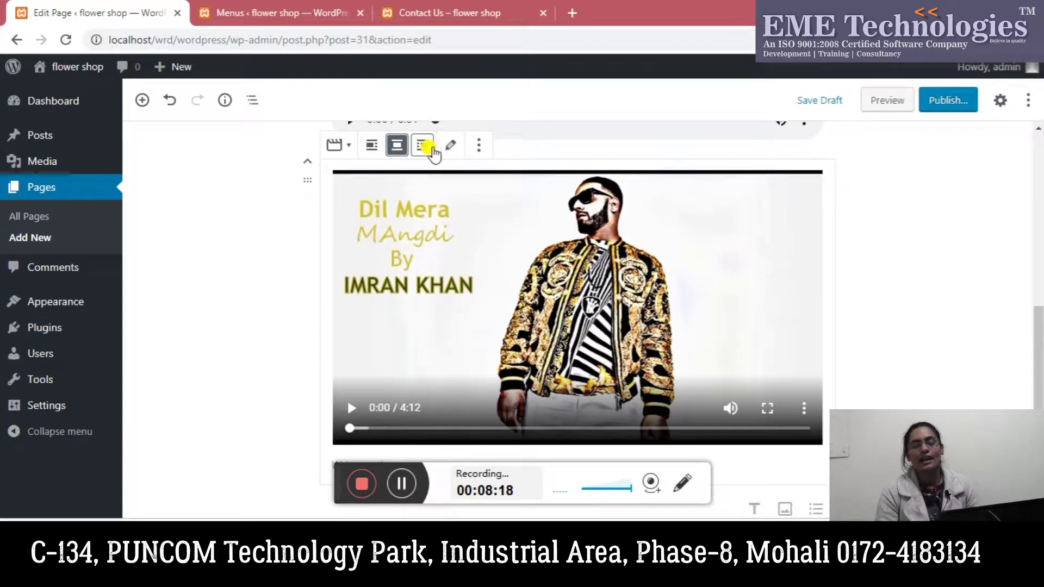
# Try right alignment on the video block, left-align it instead, and upload the Dil Mera Mangdi video into it again.
pyautogui.click(432, 148)
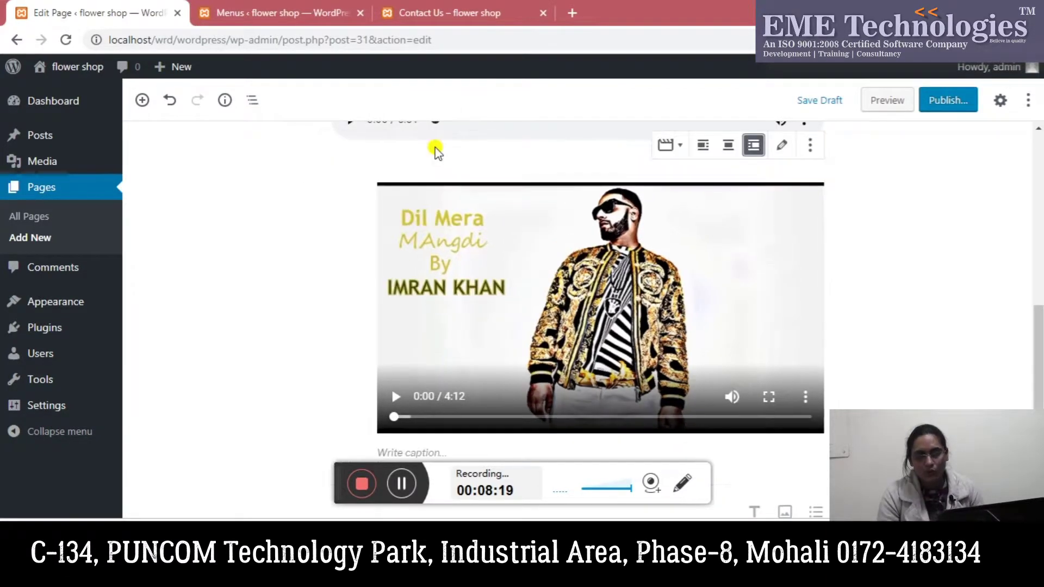
pyautogui.click(703, 145)
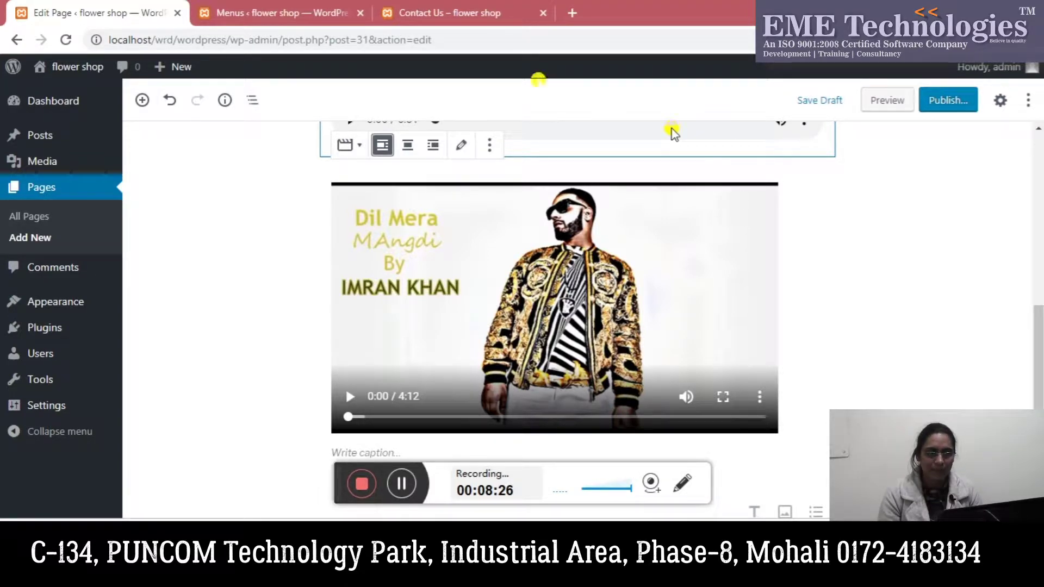
pyautogui.click(463, 145)
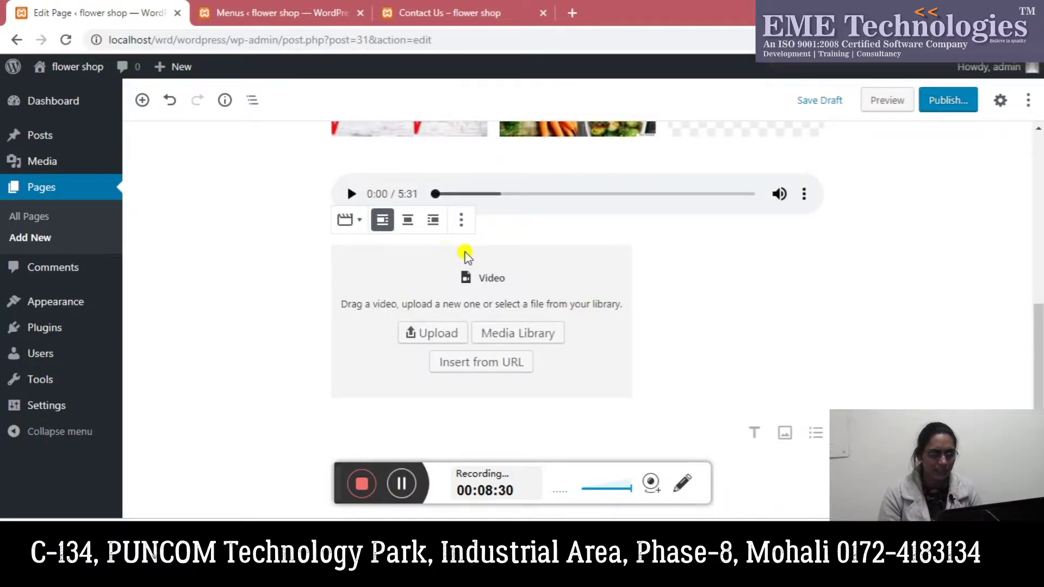
pyautogui.click(460, 220)
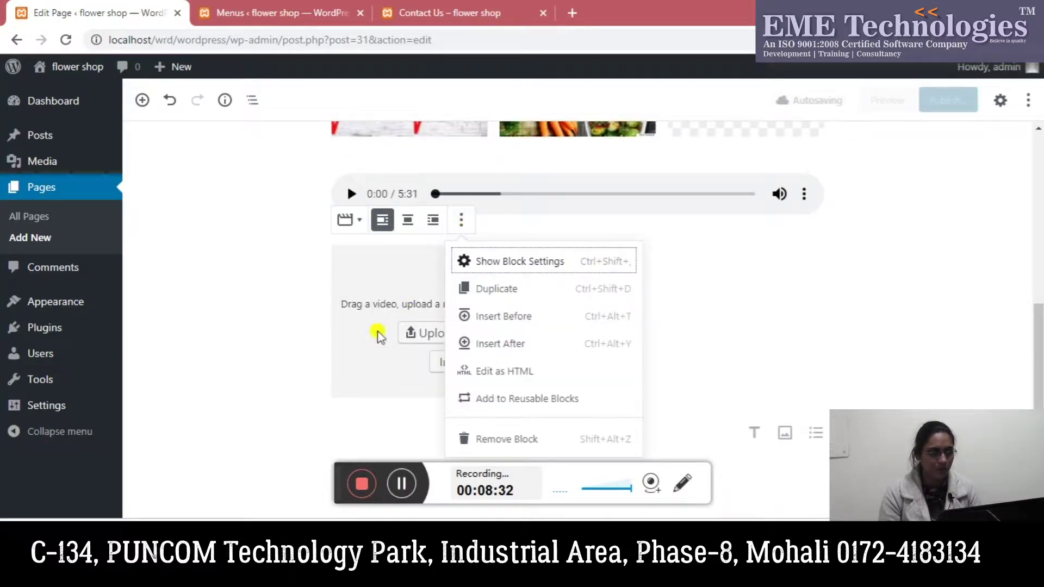
pyautogui.click(432, 334)
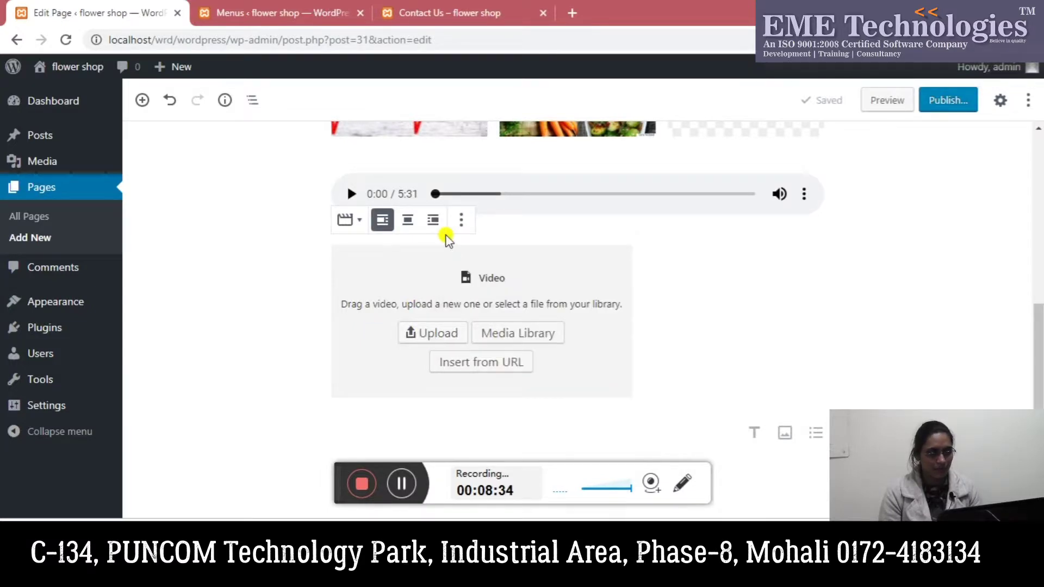
pyautogui.click(426, 333)
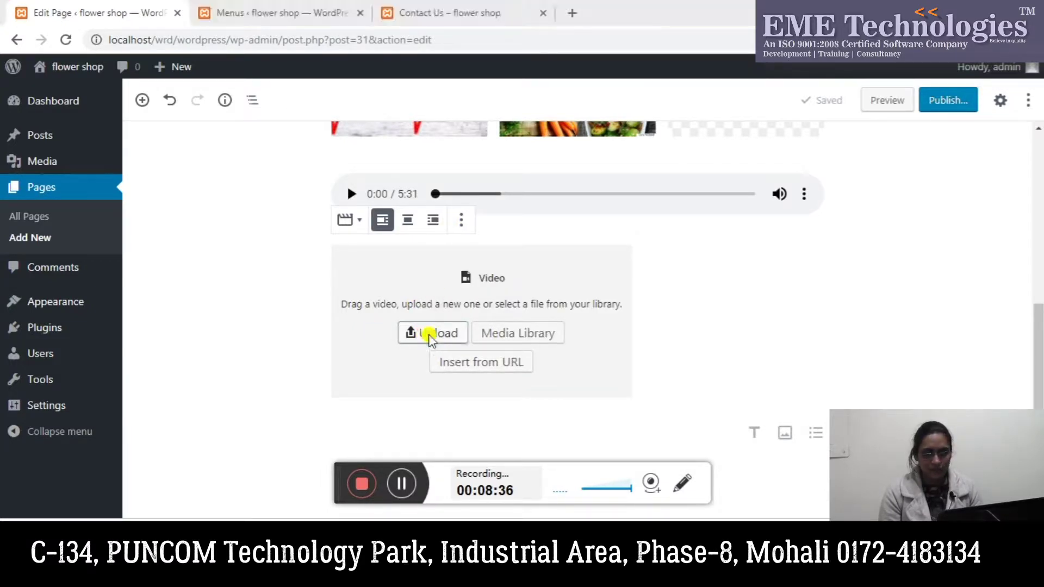
pyautogui.doubleClick(272, 161)
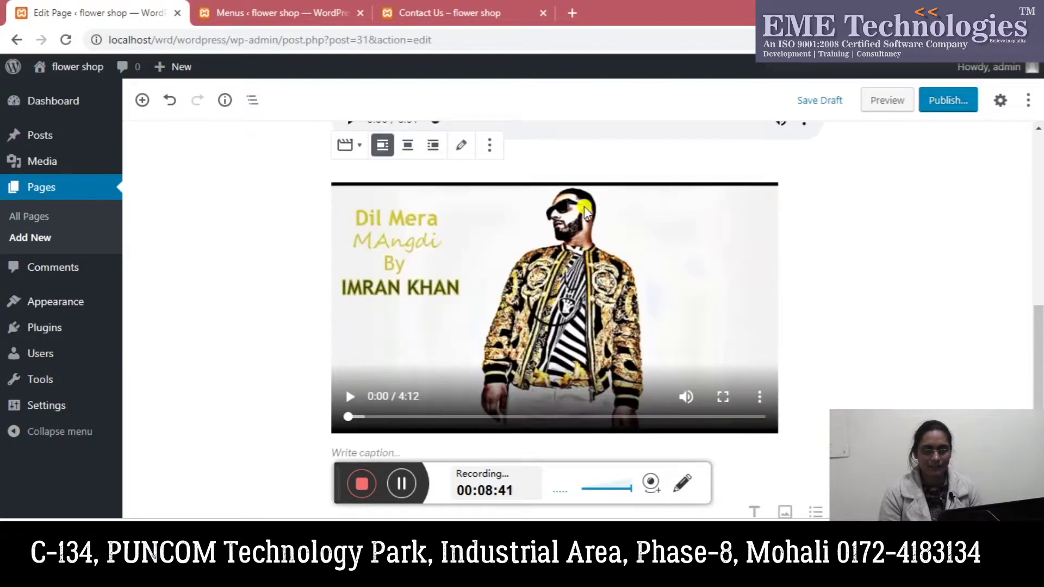
# Publish the Videos page with public visibility, effective immediately.
pyautogui.moveTo(1039, 369); pyautogui.dragTo(1039, 193)
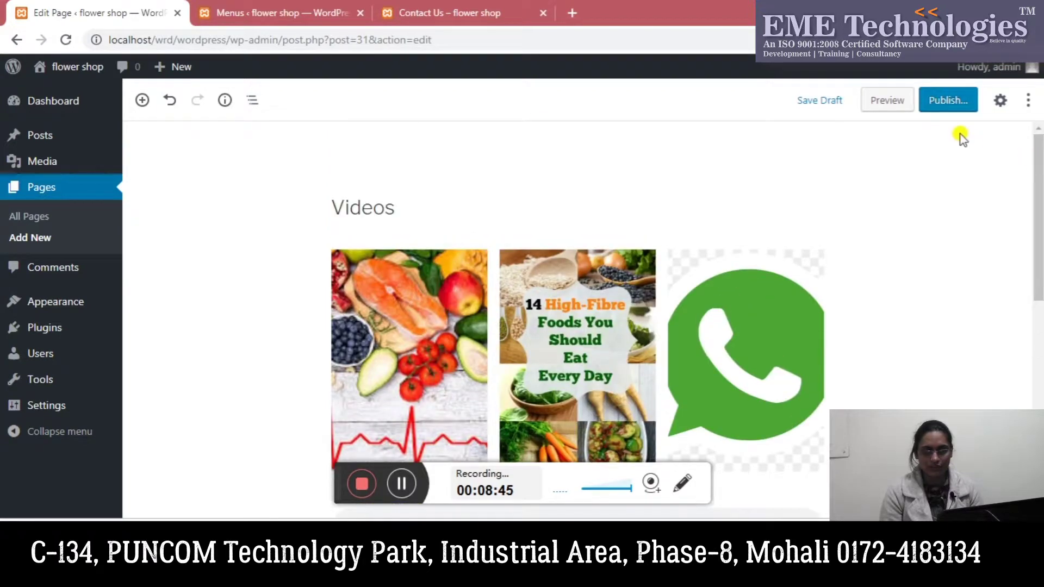
pyautogui.click(944, 101)
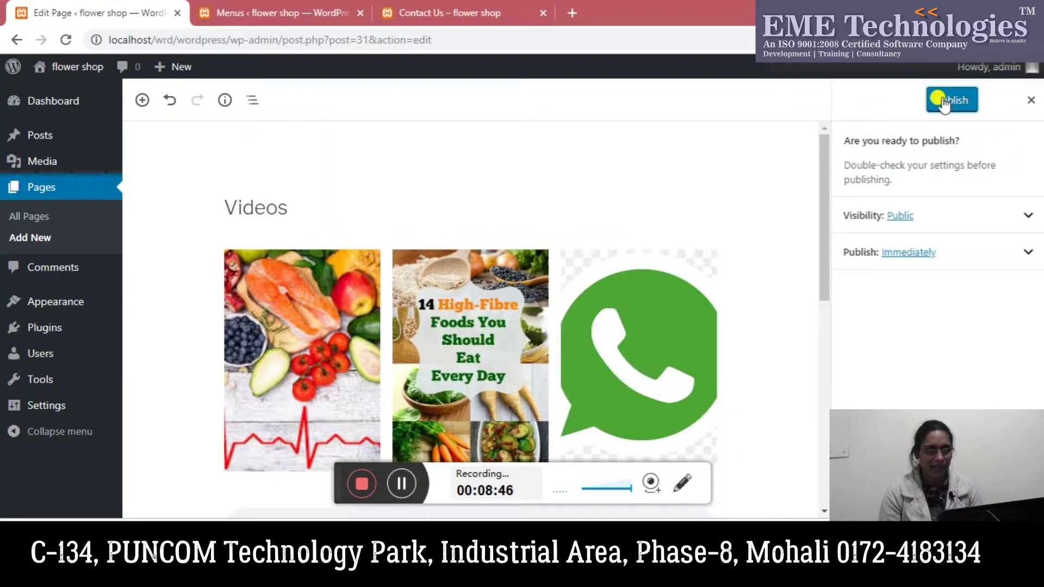
pyautogui.click(945, 101)
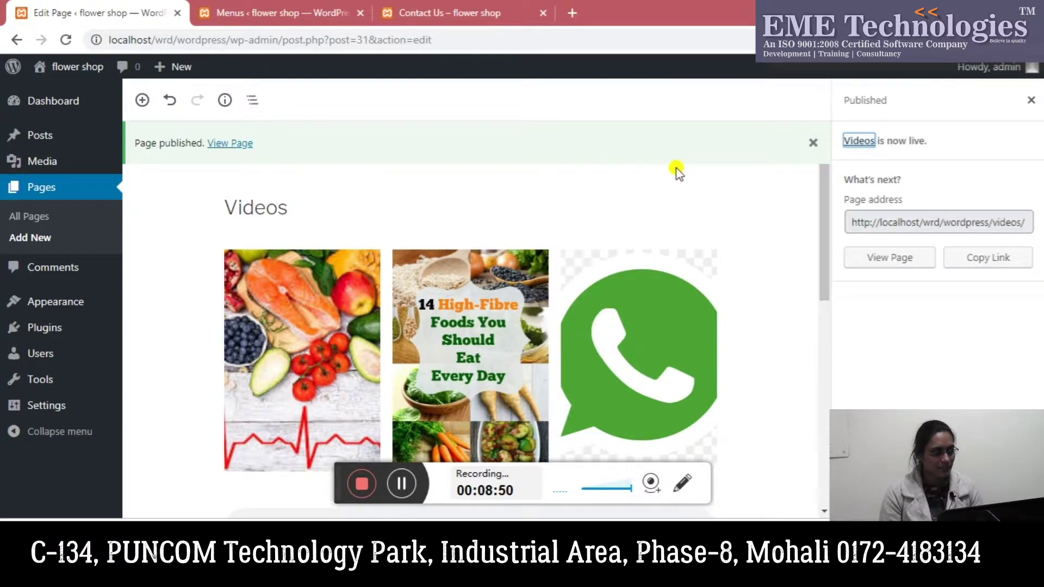
# Open the site's menu editor and add the Videos page to the "primary" menu.
pyautogui.moveTo(46, 310)
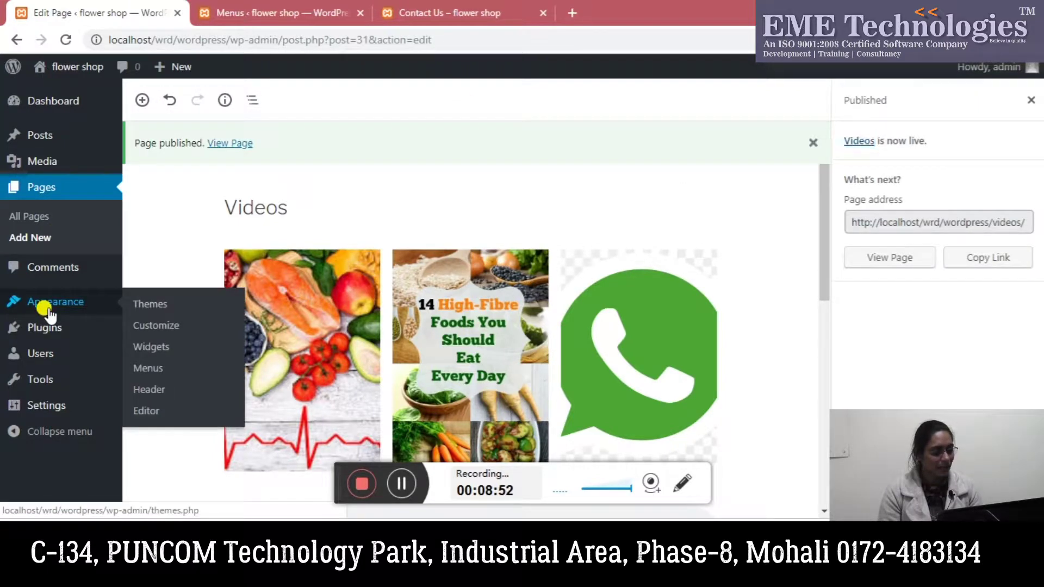
pyautogui.click(53, 312)
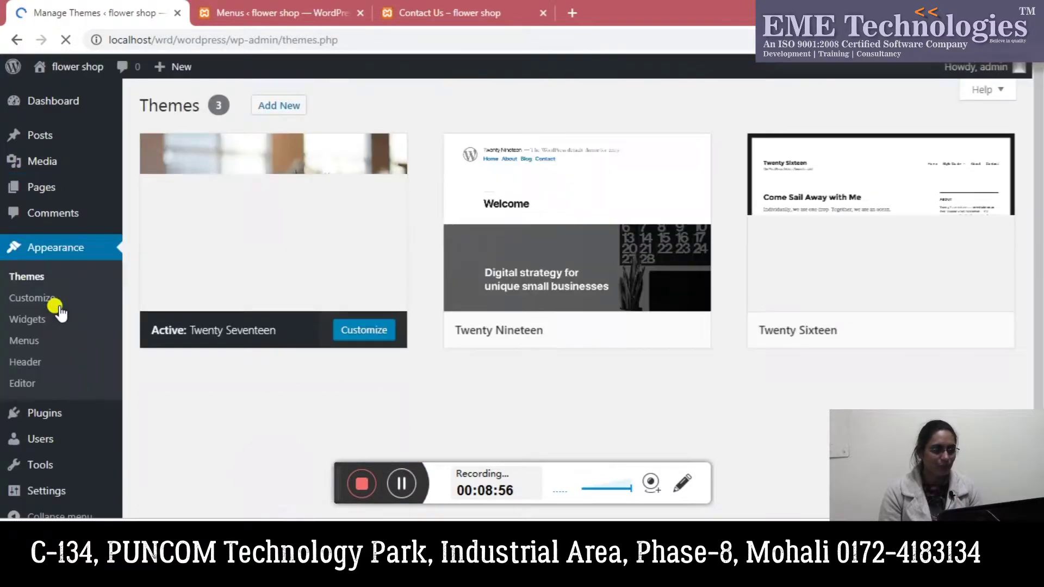
pyautogui.click(29, 341)
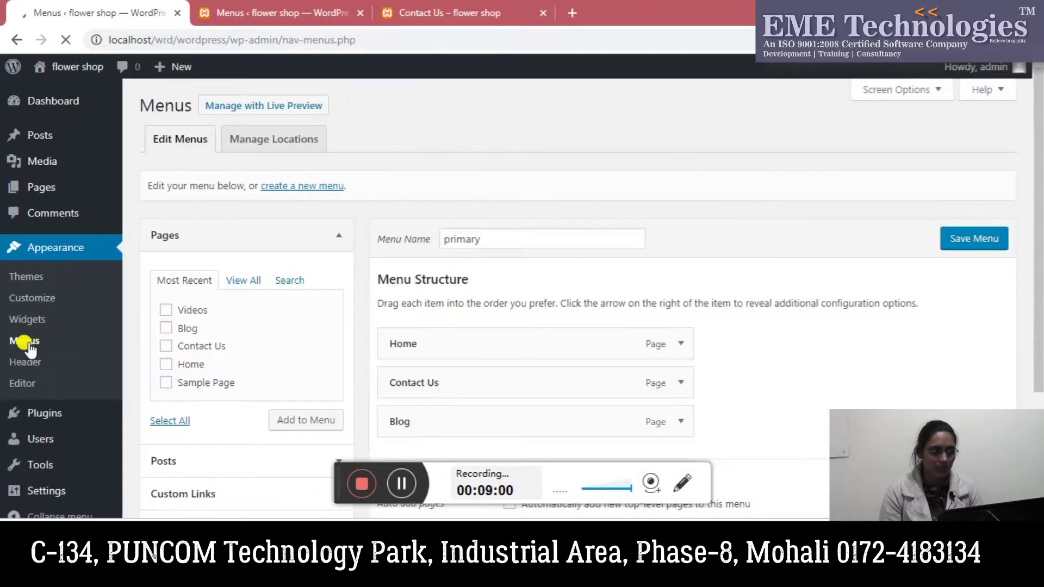
pyautogui.click(166, 310)
pyautogui.click(303, 423)
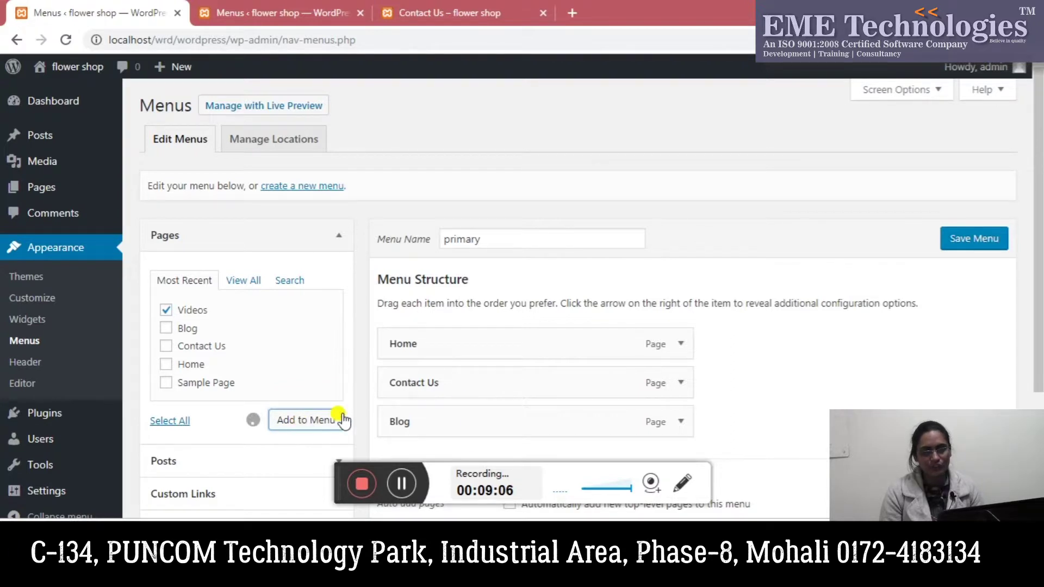
# Move Videos directly below Home in the menu structure, nest it as a sub item of Home, and save the menu.
pyautogui.moveTo(1039, 191); pyautogui.dragTo(1040, 246)
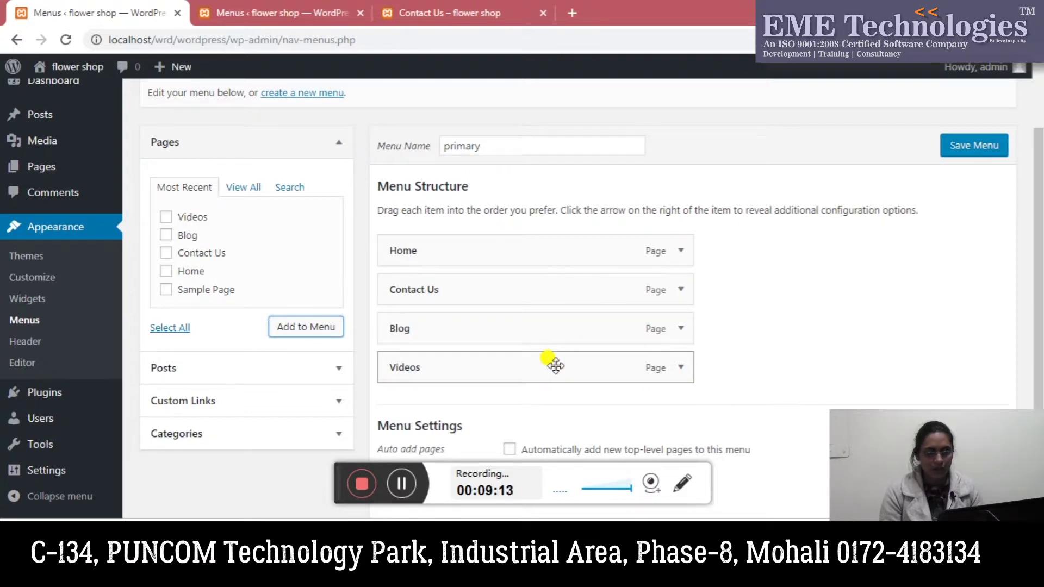
pyautogui.moveTo(554, 366); pyautogui.dragTo(545, 296)
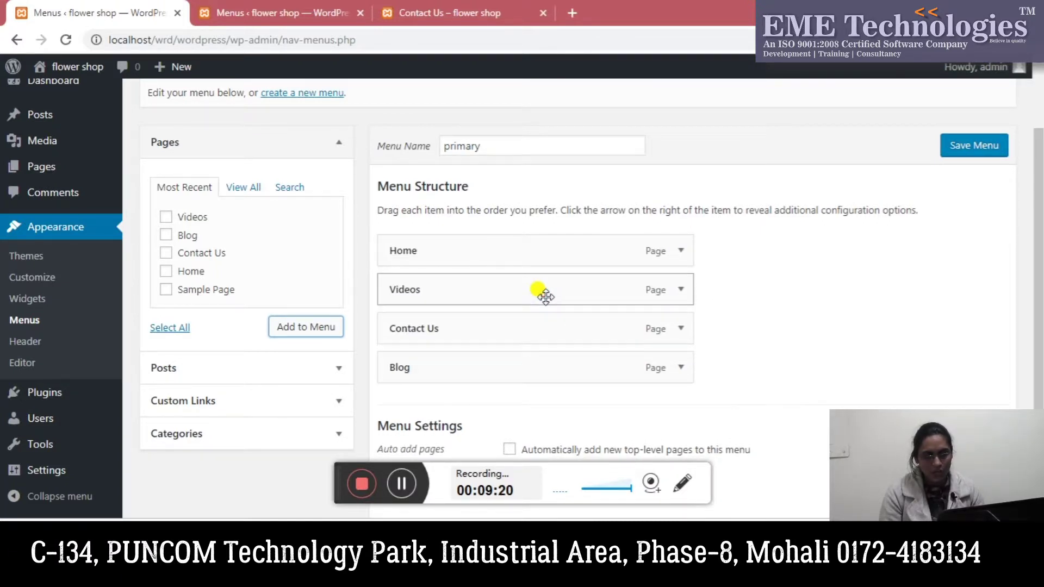
pyautogui.moveTo(505, 290); pyautogui.dragTo(530, 294)
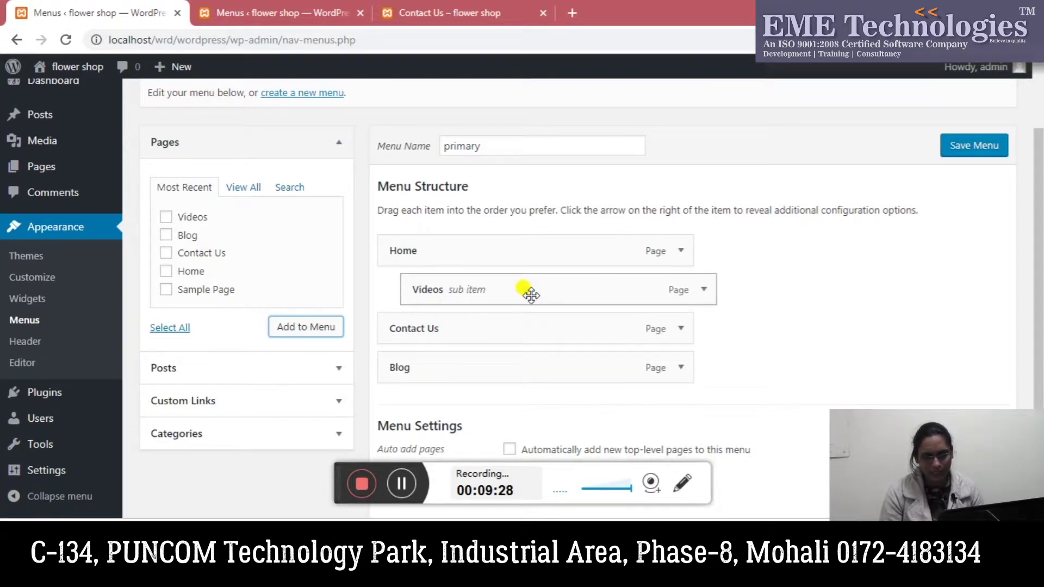
pyautogui.moveTo(536, 294); pyautogui.dragTo(509, 296)
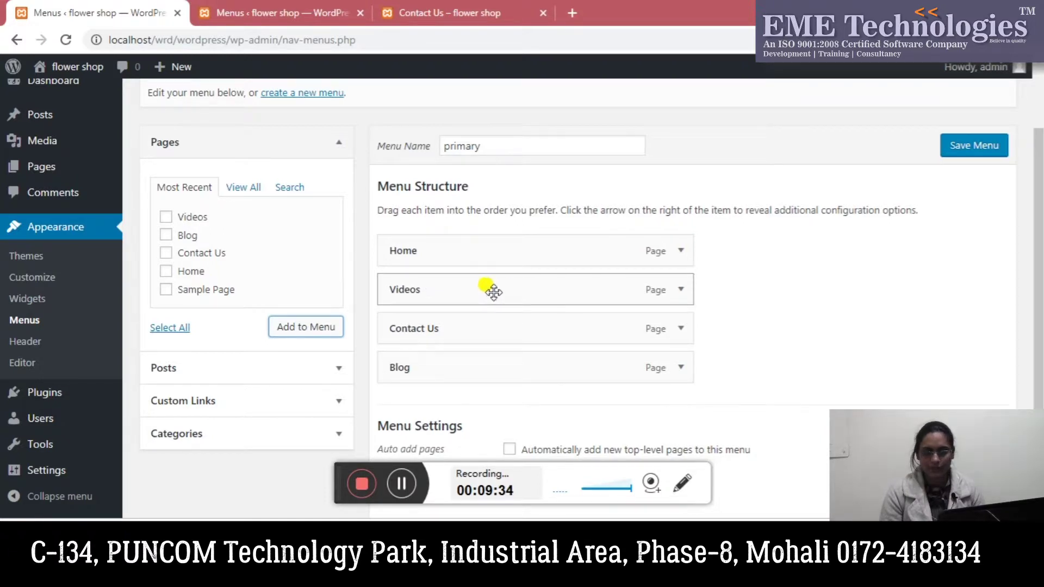
pyautogui.moveTo(496, 290); pyautogui.dragTo(526, 296)
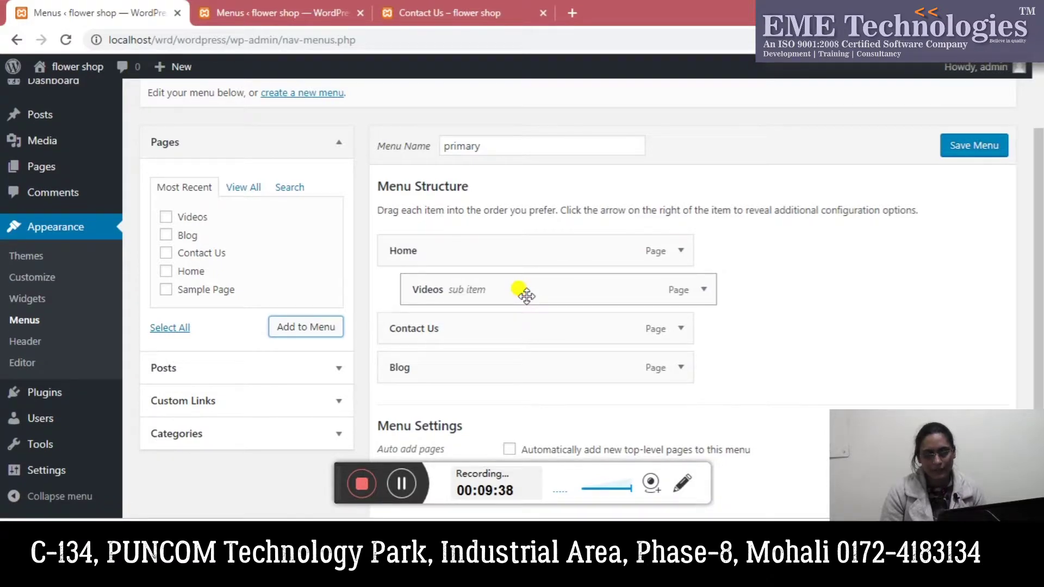
pyautogui.moveTo(461, 273); pyautogui.dragTo(475, 291)
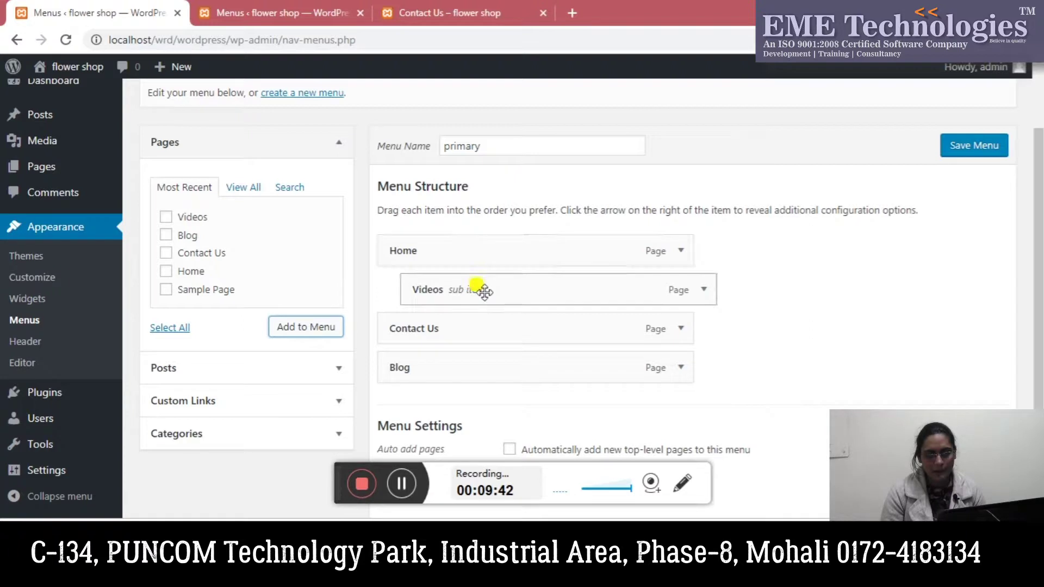
pyautogui.moveTo(486, 291)
pyautogui.mouseDown()
pyautogui.moveTo(426, 289)
pyautogui.moveTo(484, 289)
pyautogui.mouseUp()
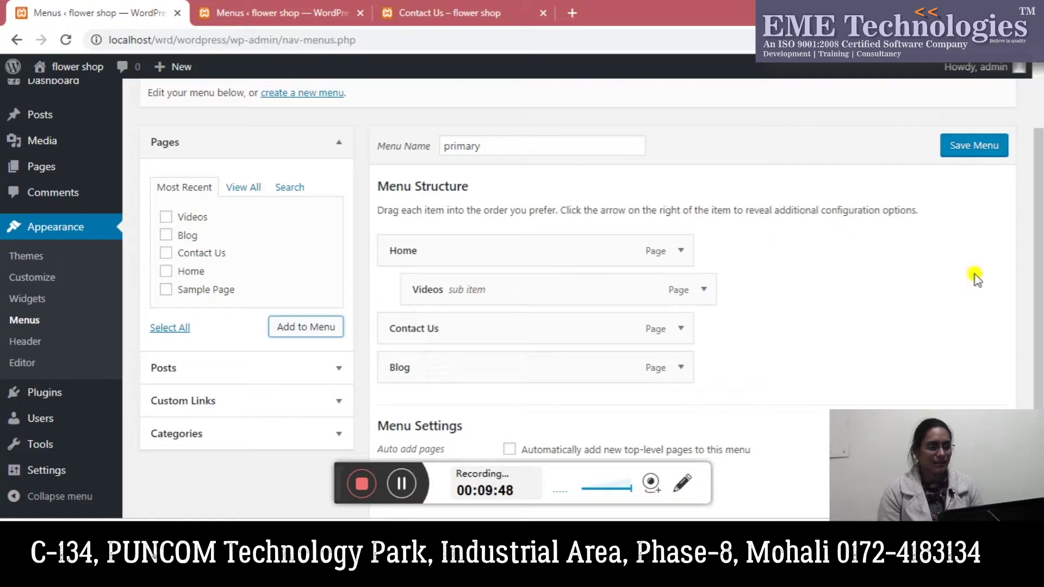
pyautogui.moveTo(1033, 291); pyautogui.dragTo(1040, 357)
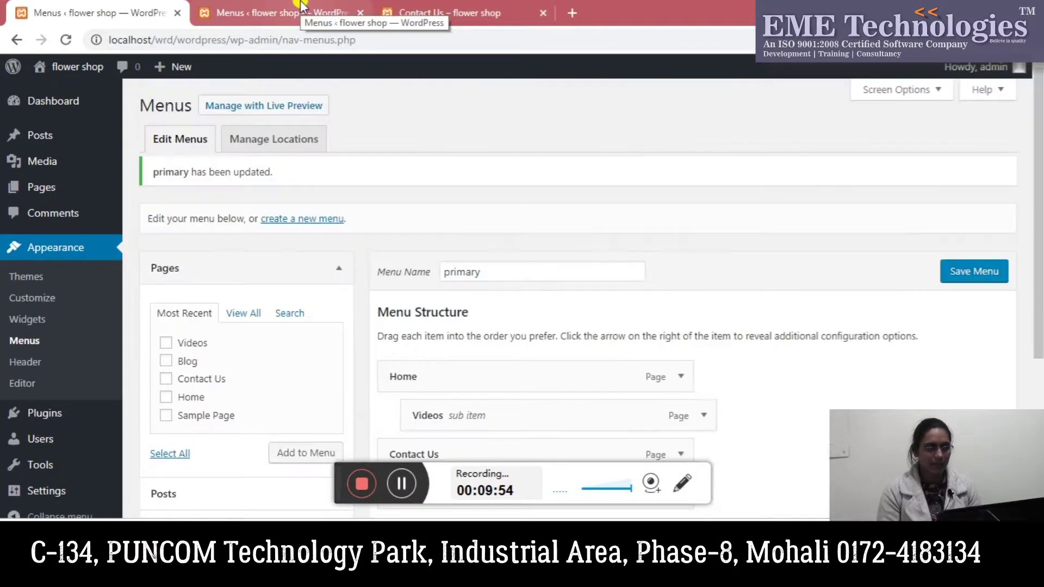
# Reload the flower shop site's Contact Us page and open Videos from the Home submenu.
pyautogui.click(302, 8)
pyautogui.click(407, 8)
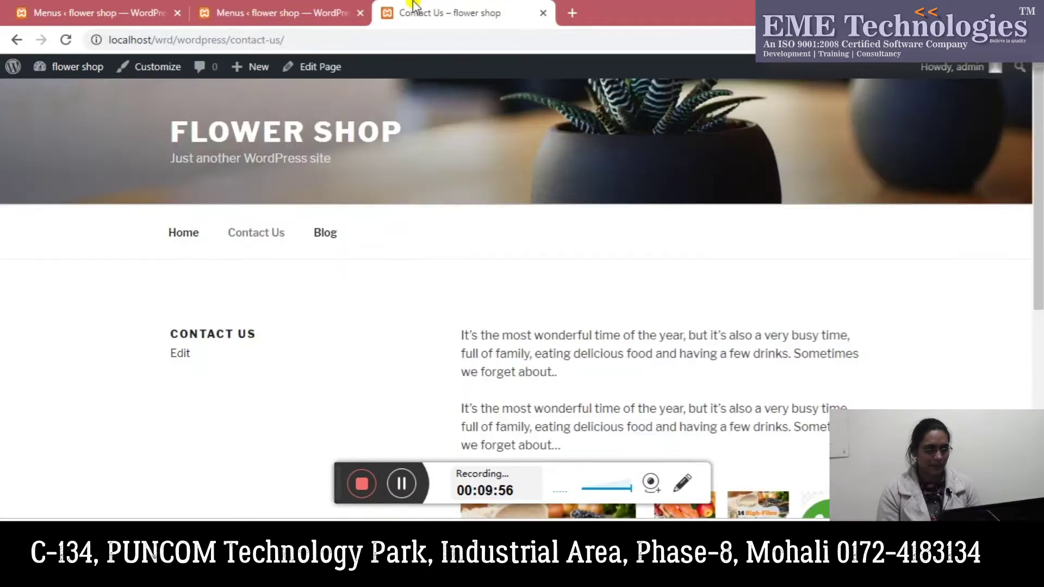
pyautogui.click(414, 39)
pyautogui.press('Return')
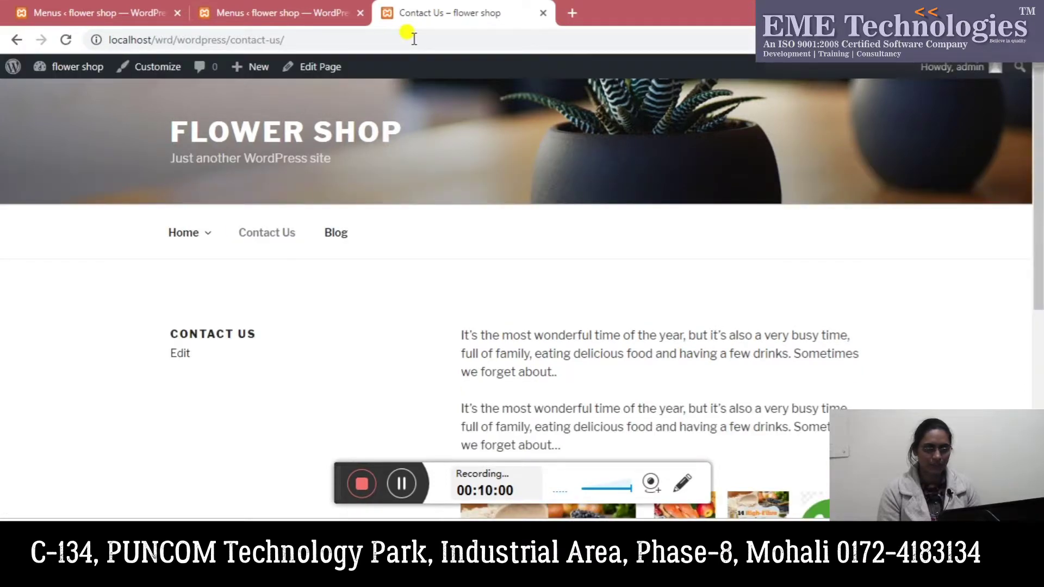
pyautogui.moveTo(213, 241)
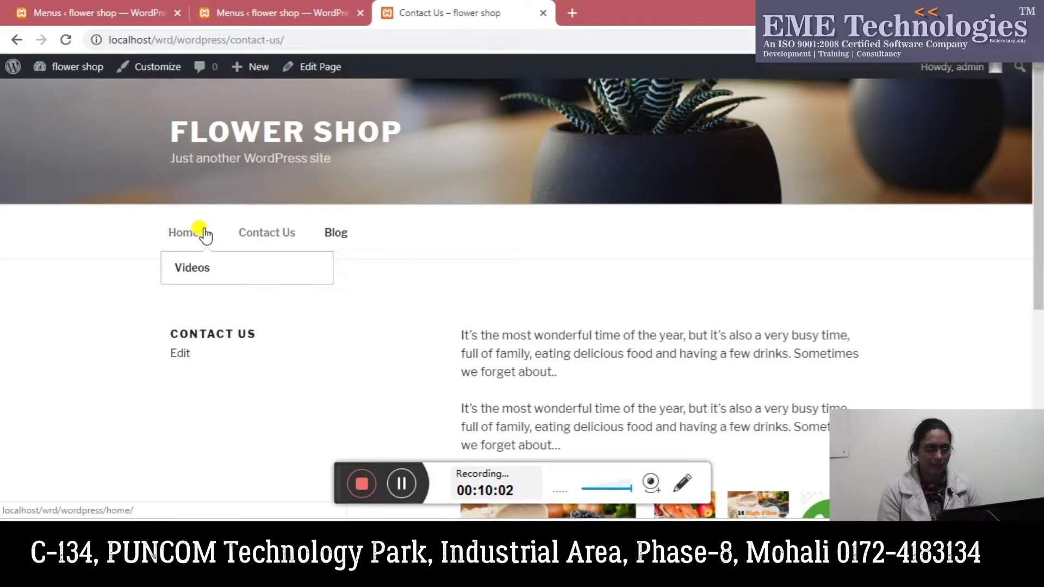
pyautogui.click(202, 266)
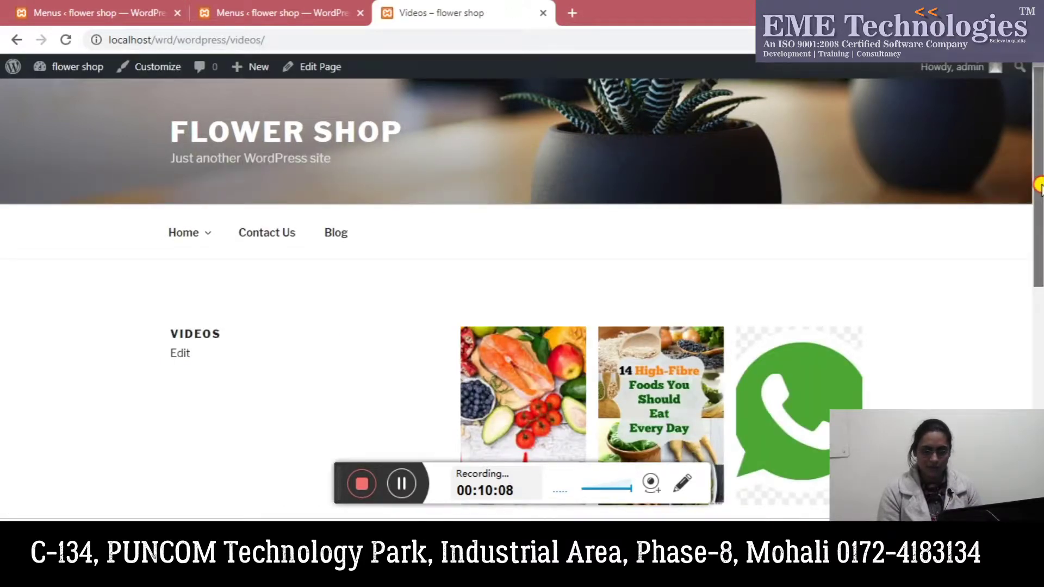
# Test playing the audio and video on the published Videos page, skip the video ahead to about 0:49, pause it, and review the page.
pyautogui.scroll(-3, 811, 253)
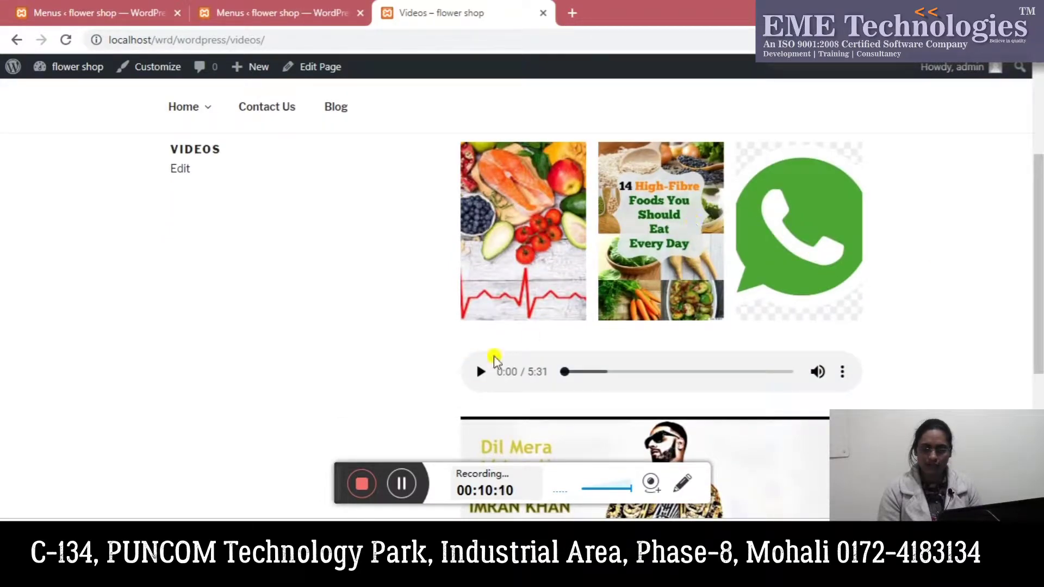
pyautogui.click(480, 372)
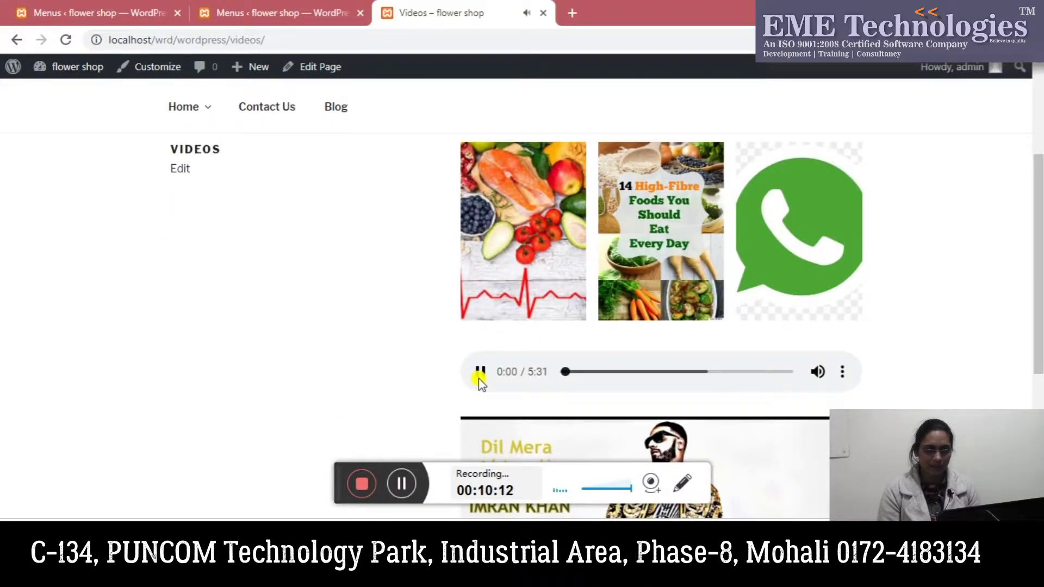
pyautogui.moveTo(1036, 256); pyautogui.dragTo(1038, 383)
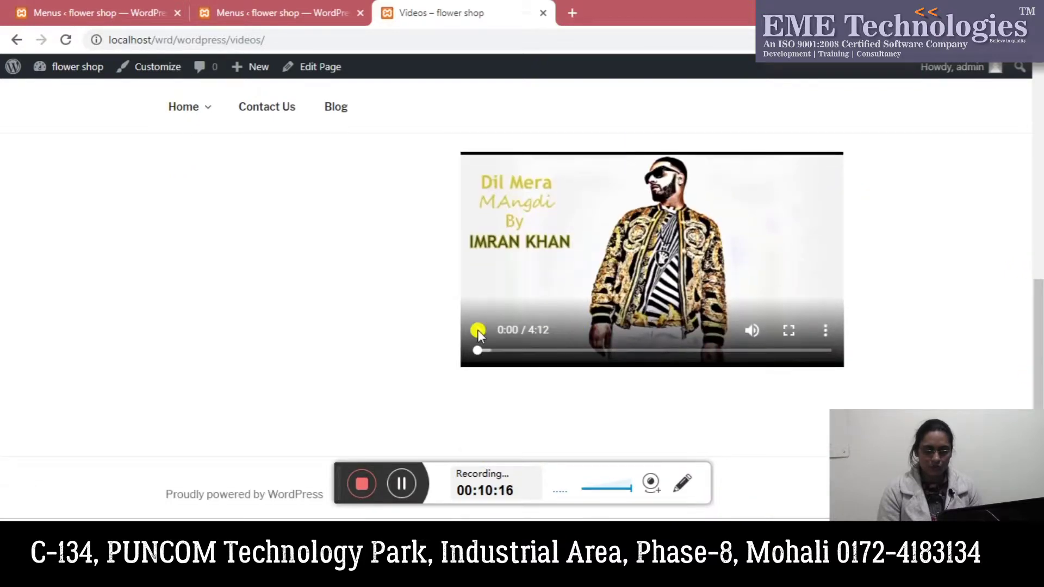
pyautogui.click(478, 330)
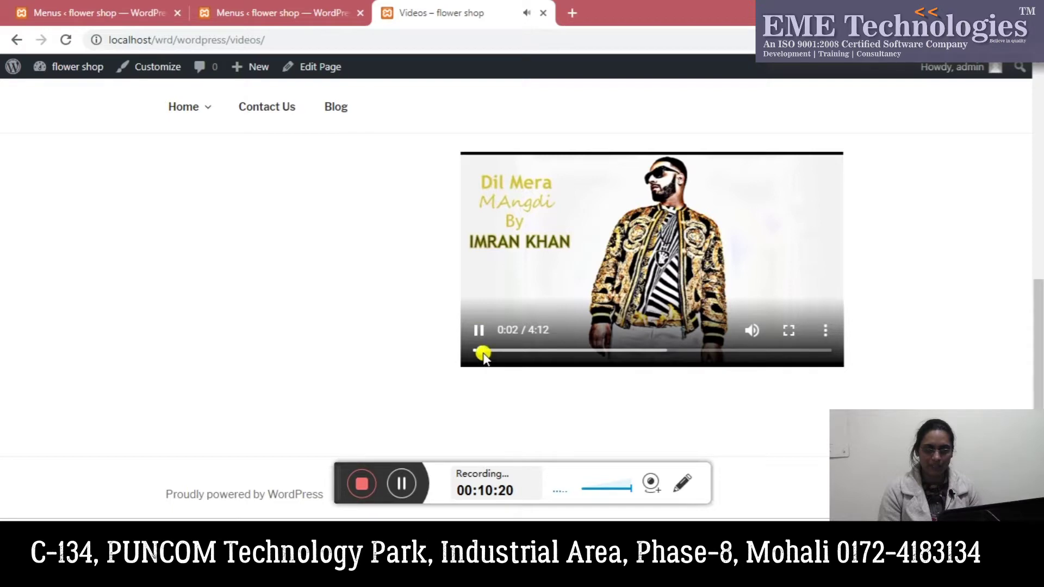
pyautogui.moveTo(478, 354); pyautogui.dragTo(545, 353)
pyautogui.click(485, 331)
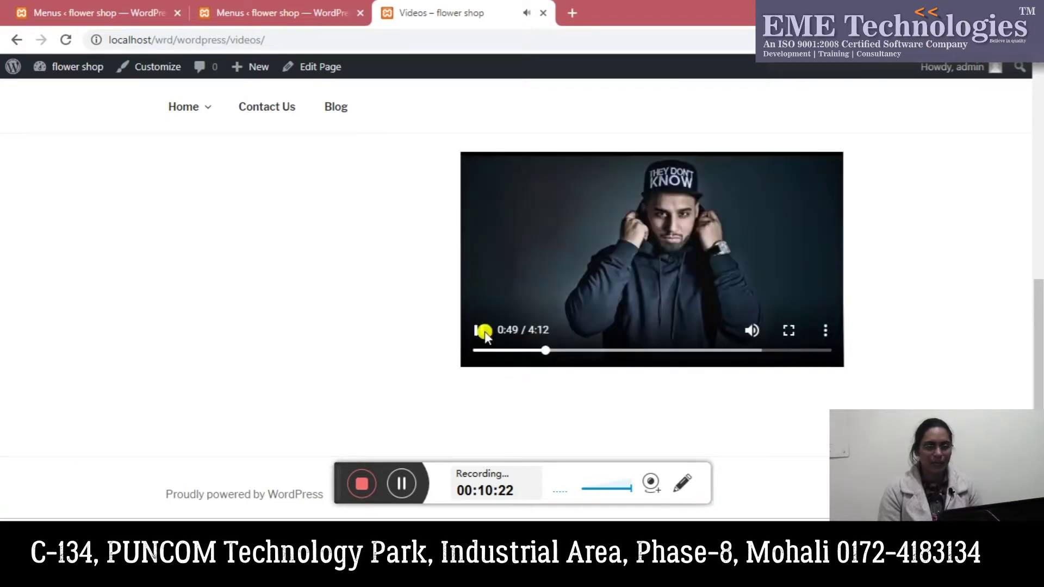
pyautogui.click(478, 331)
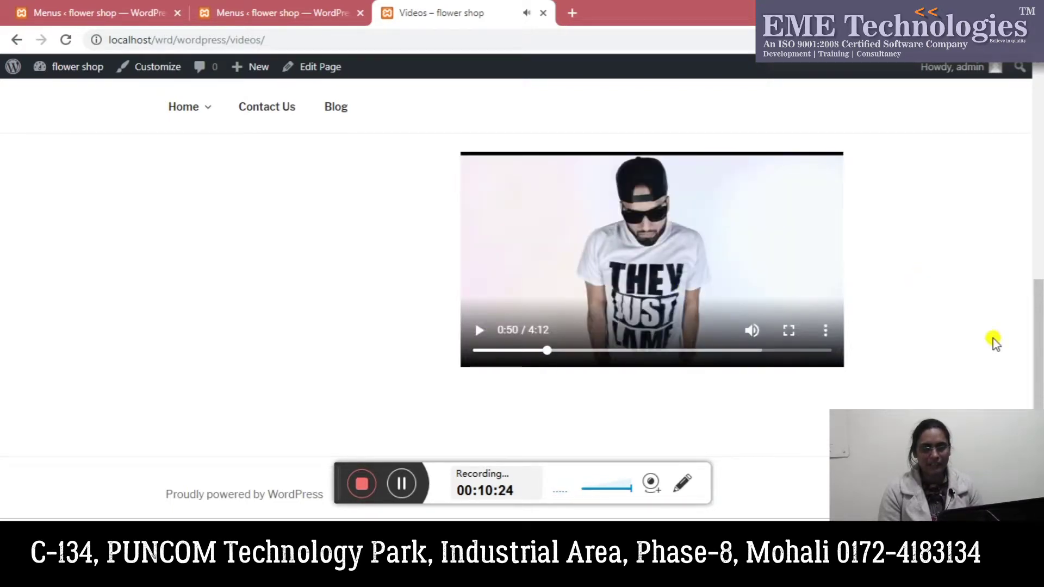
pyautogui.moveTo(1038, 326); pyautogui.dragTo(1039, 200)
pyautogui.scroll(-3, 841, 231)
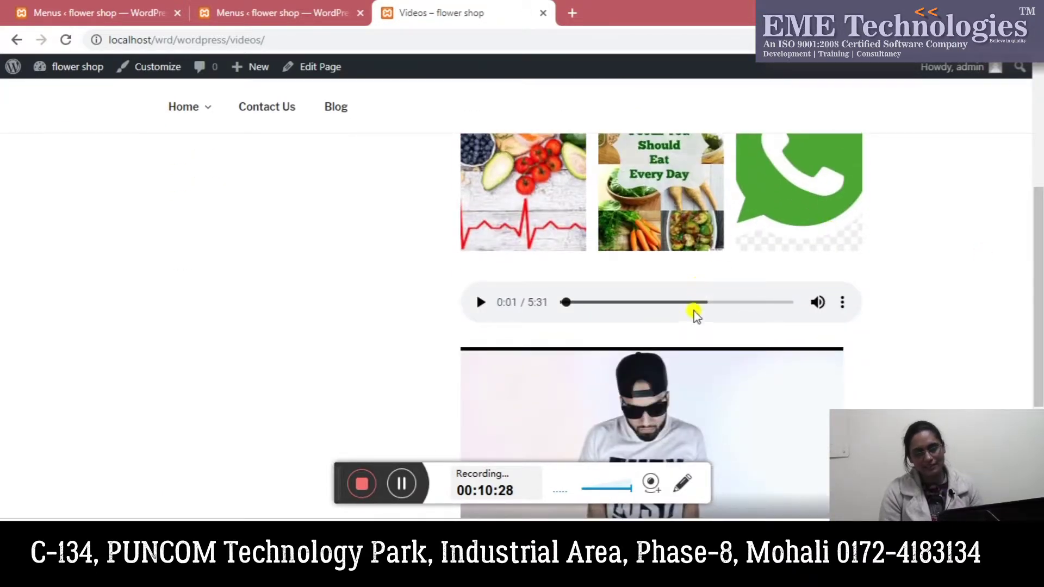
pyautogui.scroll(-4, 827, 322)
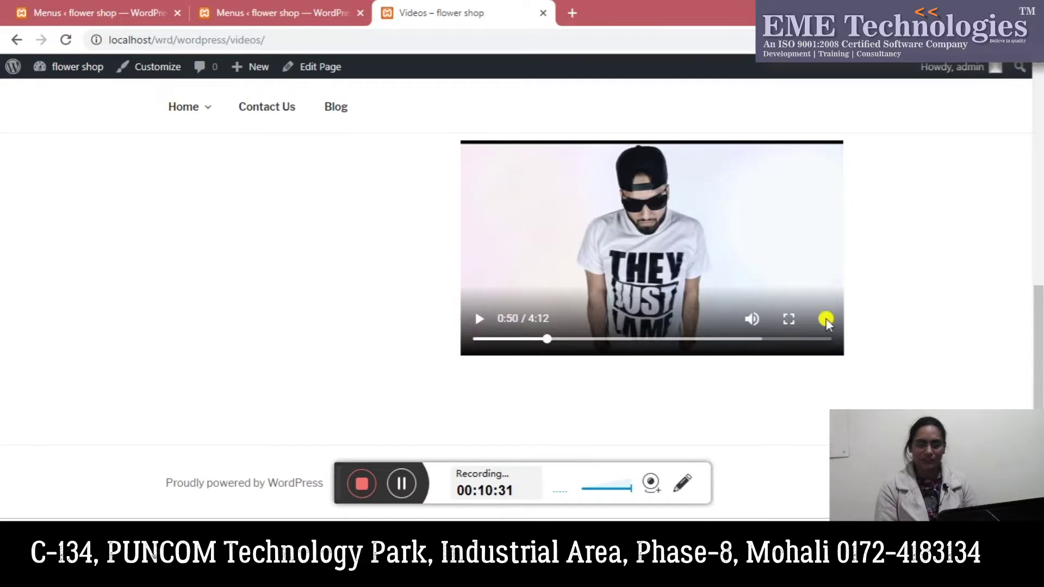
pyautogui.moveTo(1037, 405); pyautogui.dragTo(1039, 254)
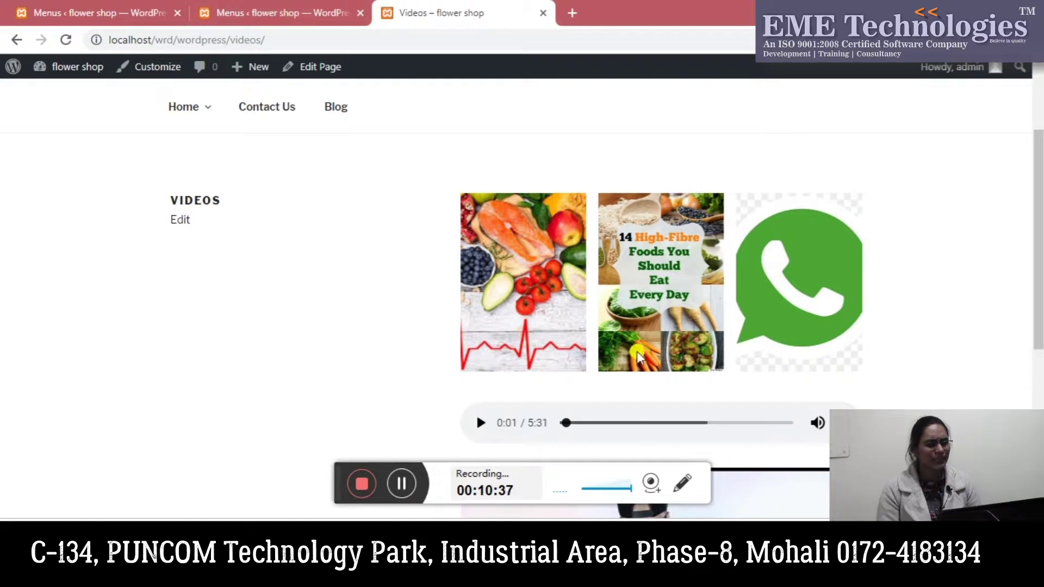
# Return to the menu editor, add Sample Page to the "primary" menu as a sub item of Videos, and save the menu.
pyautogui.moveTo(1038, 262); pyautogui.dragTo(1039, 339)
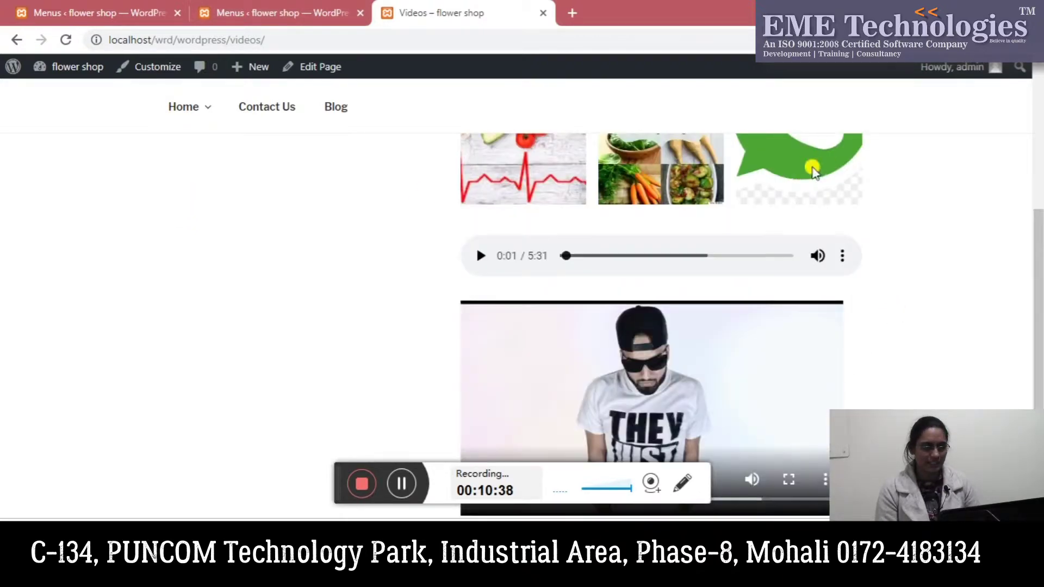
pyautogui.click(283, 7)
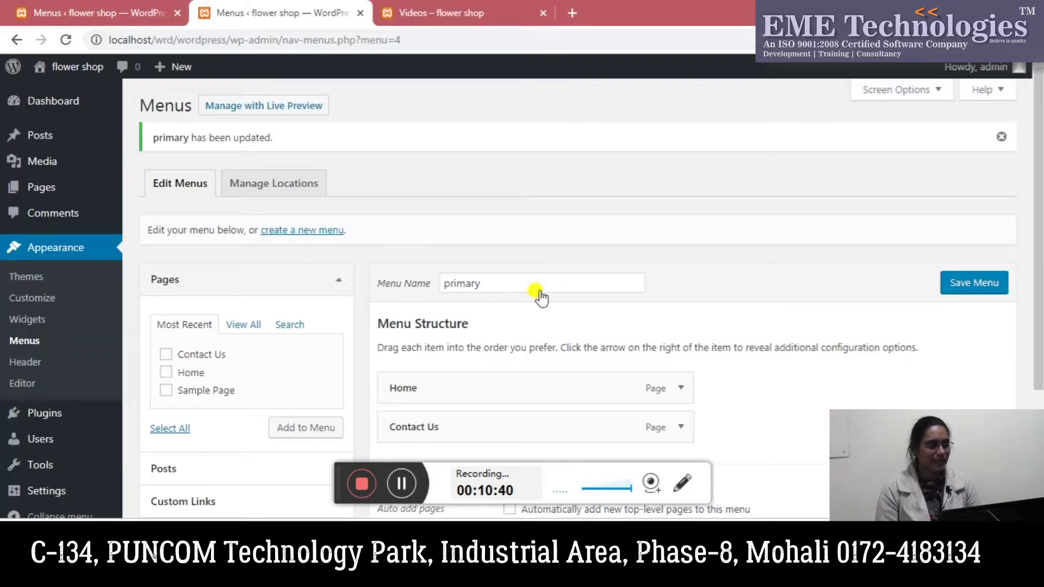
pyautogui.scroll(-2, 1038, 223)
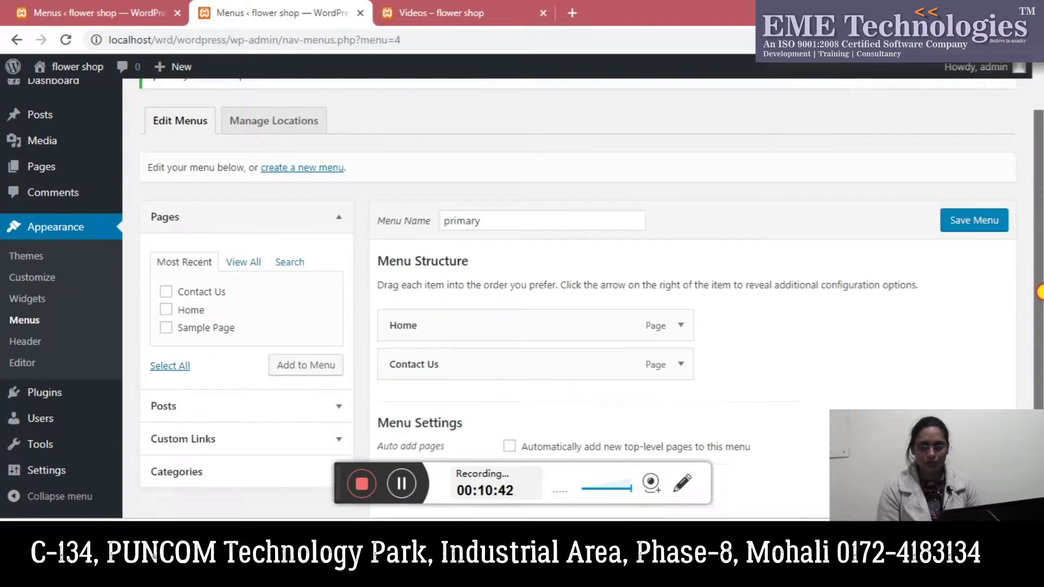
pyautogui.click(126, 8)
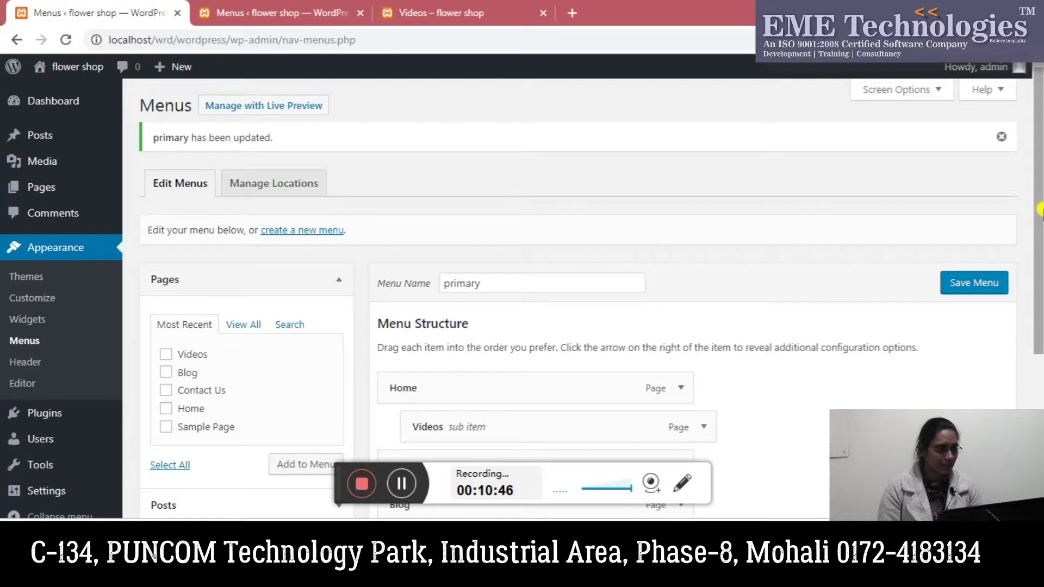
pyautogui.moveTo(1040, 216); pyautogui.dragTo(1039, 294)
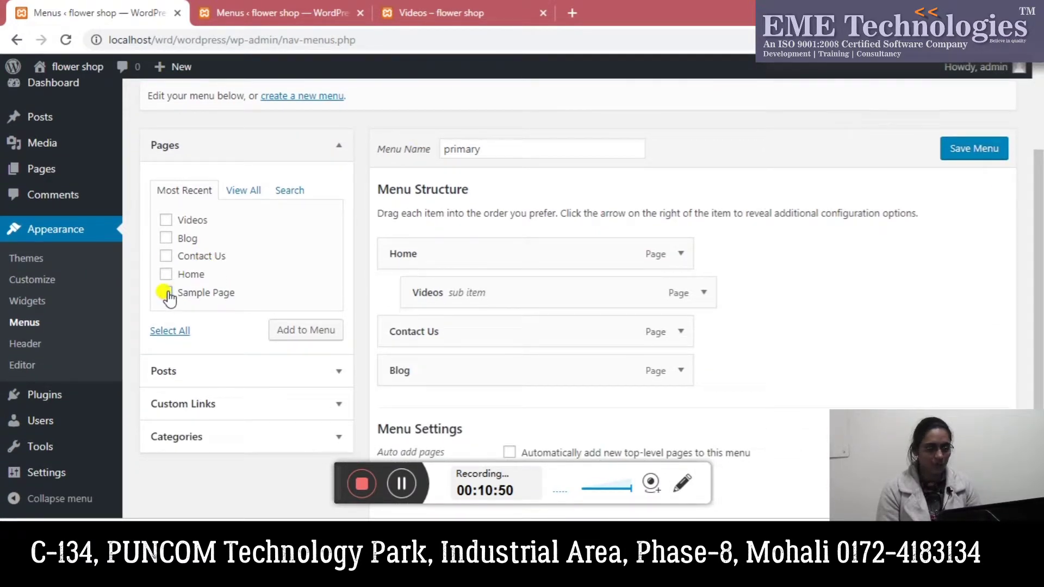
pyautogui.click(313, 329)
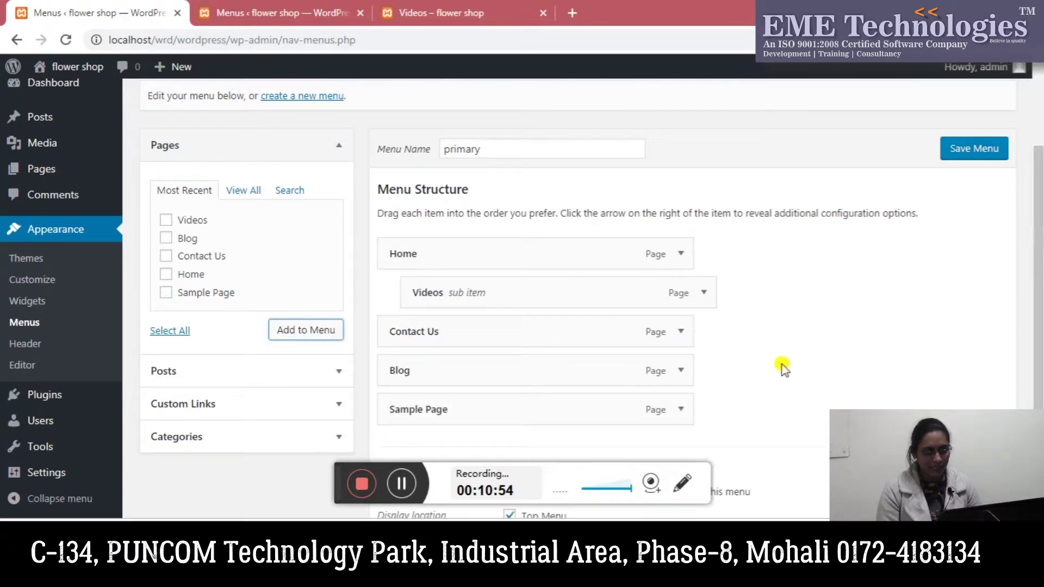
pyautogui.moveTo(565, 409); pyautogui.dragTo(575, 343)
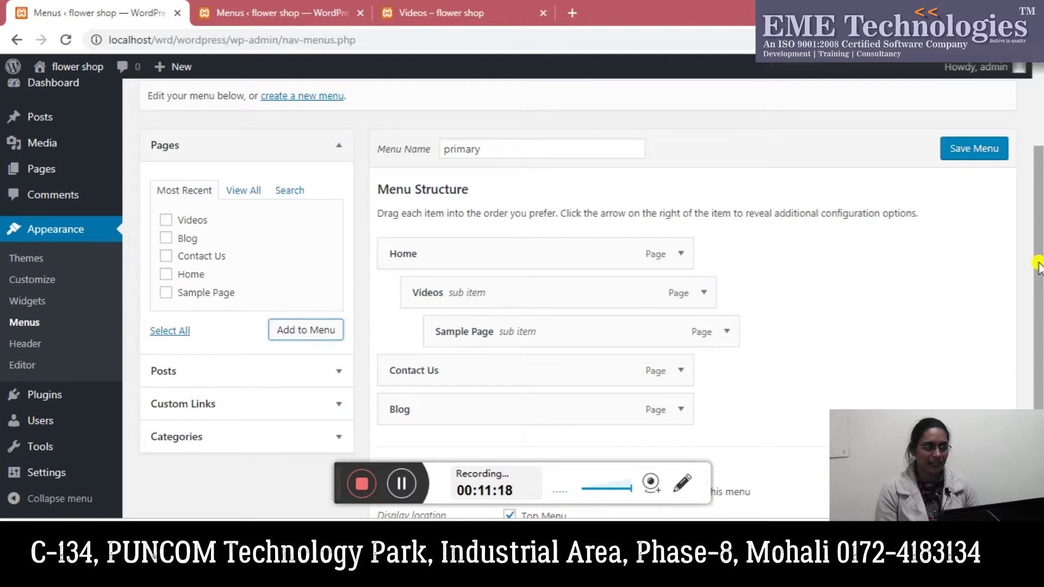
pyautogui.scroll(-3, 1038, 267)
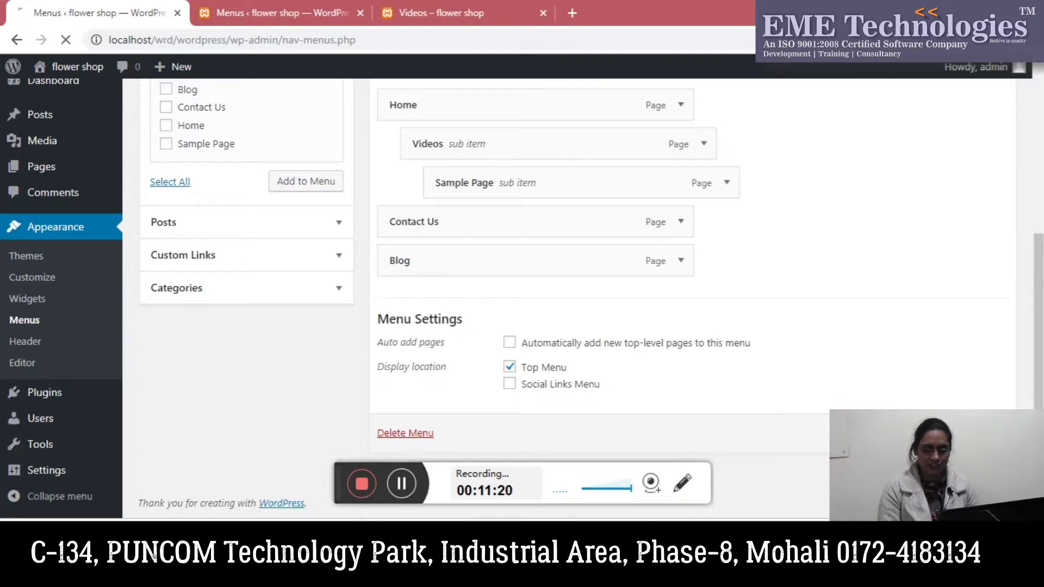
# Reload the published Videos page, open Sample Page from the Videos submenu under Home, and go to the Home page.
pyautogui.click(394, 6)
pyautogui.click(383, 38)
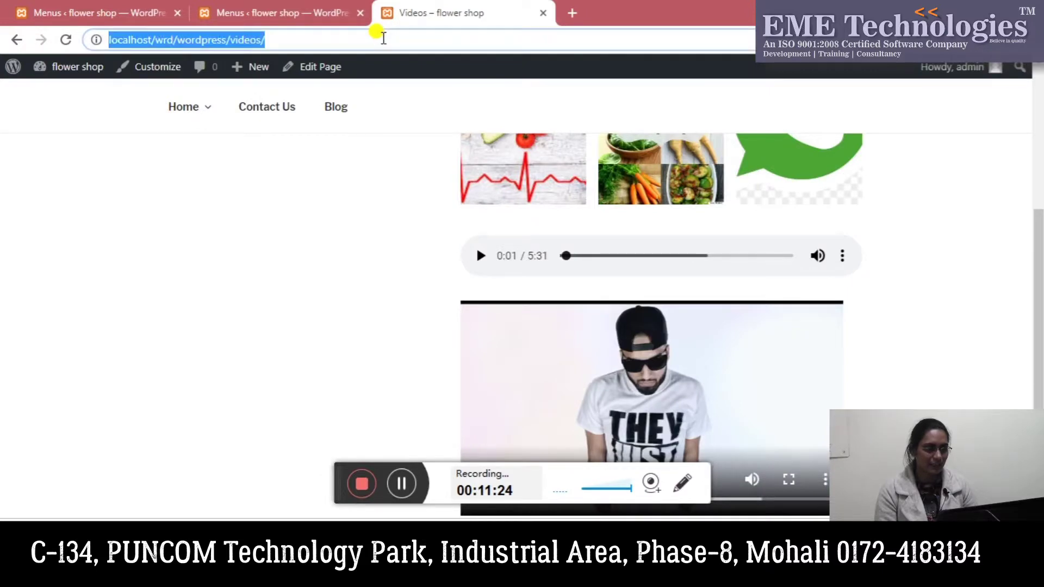
pyautogui.press('Return')
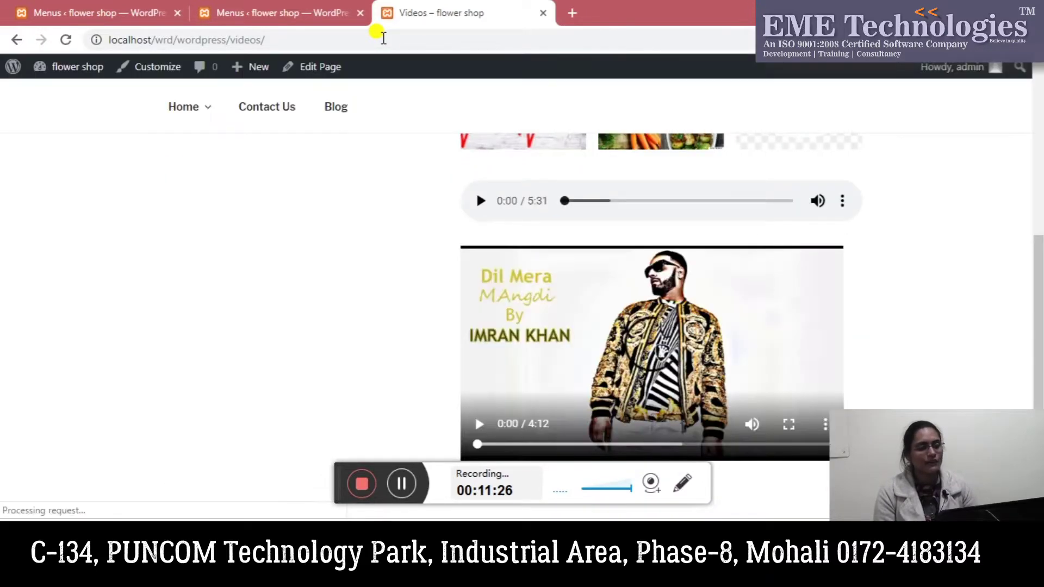
pyautogui.moveTo(208, 117)
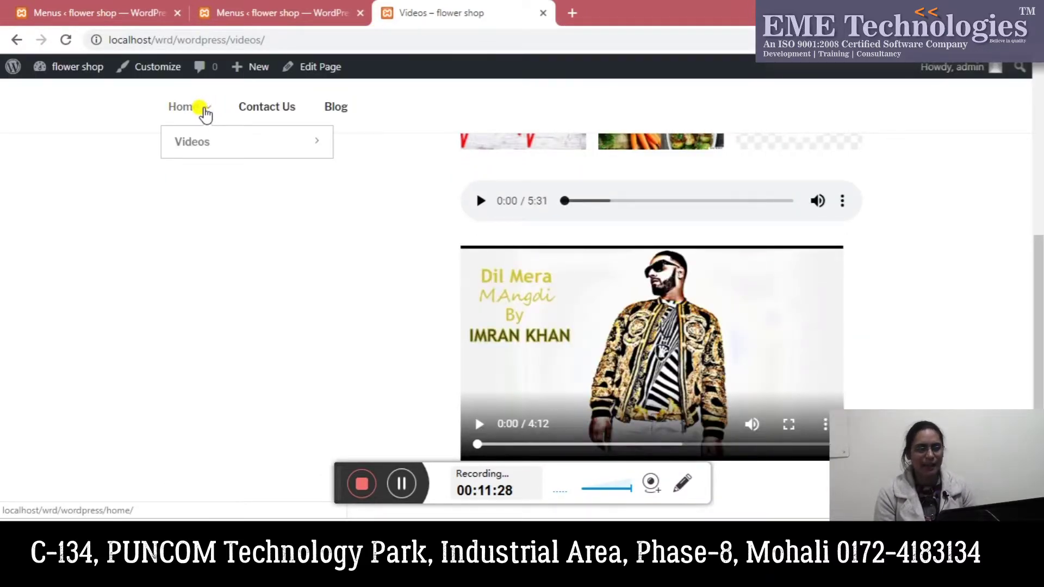
pyautogui.moveTo(209, 143)
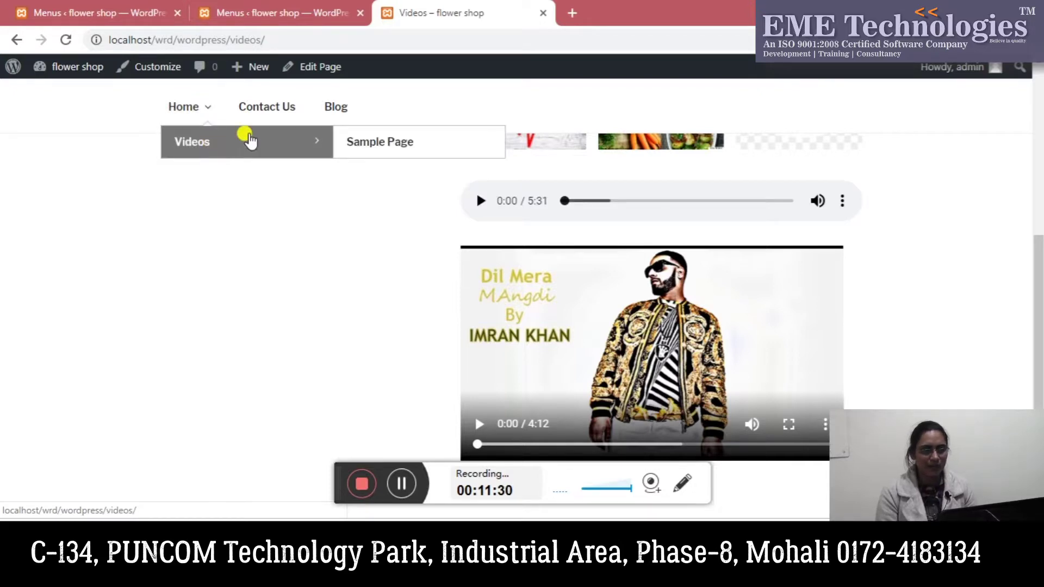
pyautogui.click(356, 144)
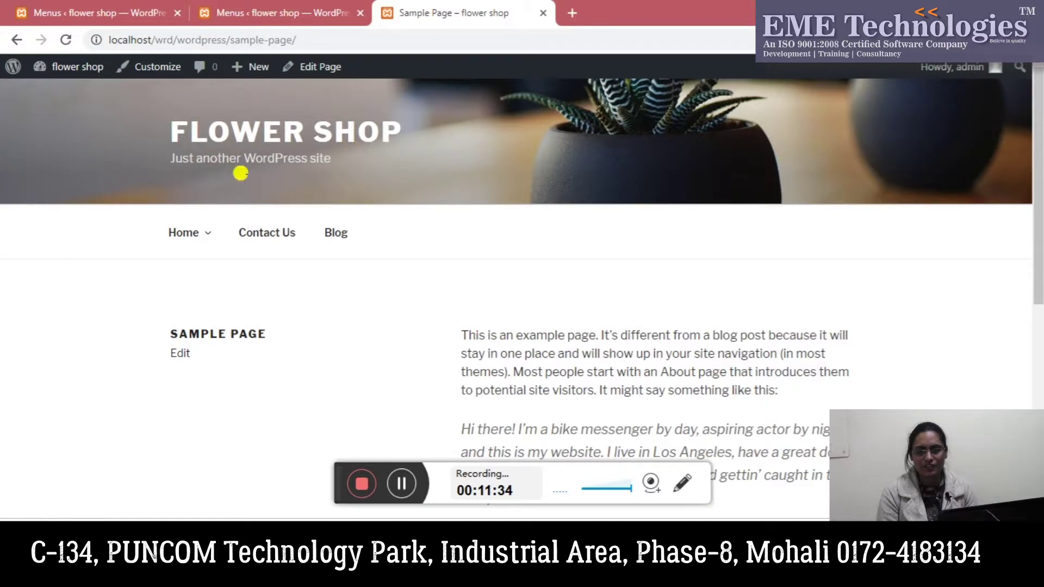
pyautogui.click(199, 233)
# In the menu editor, try Sample Page at the same level as Videos and nest it back under Videos.
pyautogui.click(75, 5)
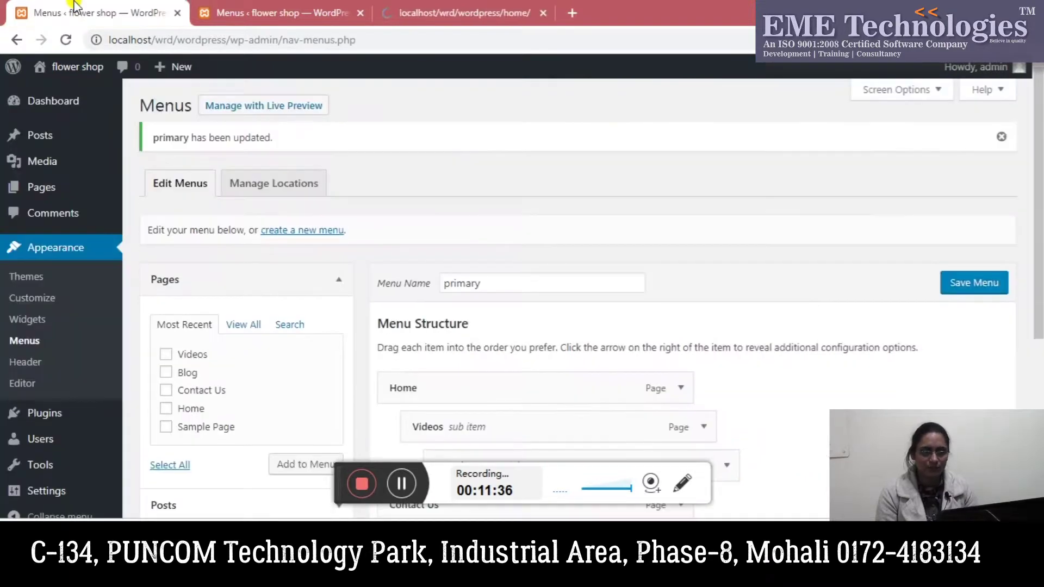
pyautogui.moveTo(1039, 183); pyautogui.dragTo(1038, 287)
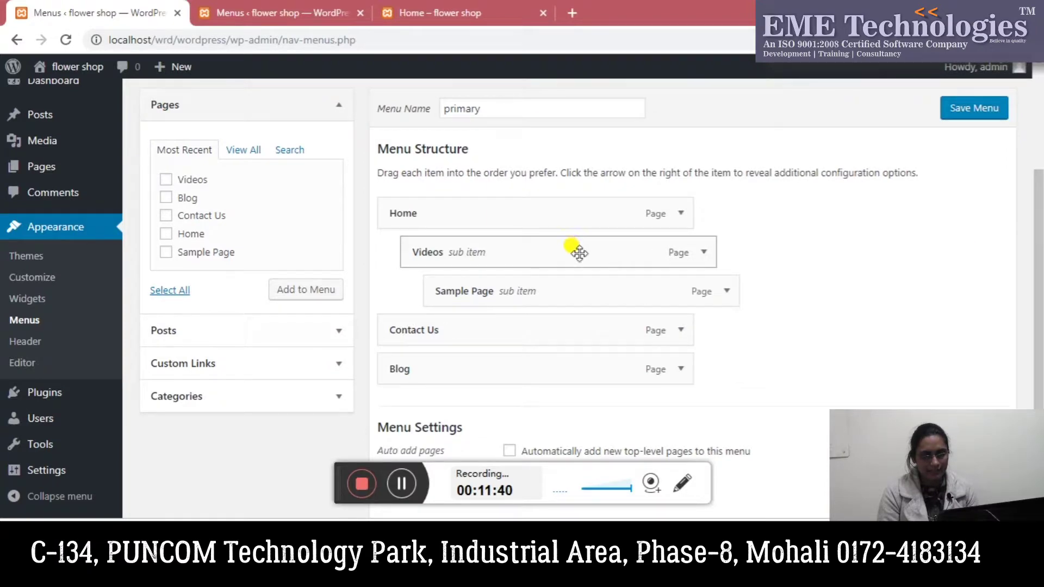
pyautogui.moveTo(539, 291); pyautogui.dragTo(503, 292)
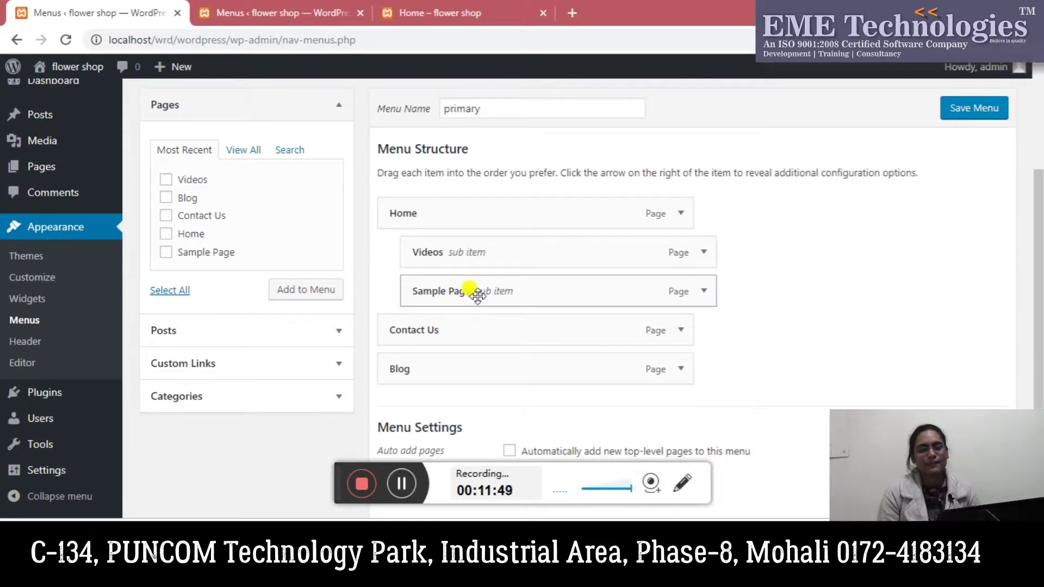
pyautogui.moveTo(476, 293); pyautogui.dragTo(501, 294)
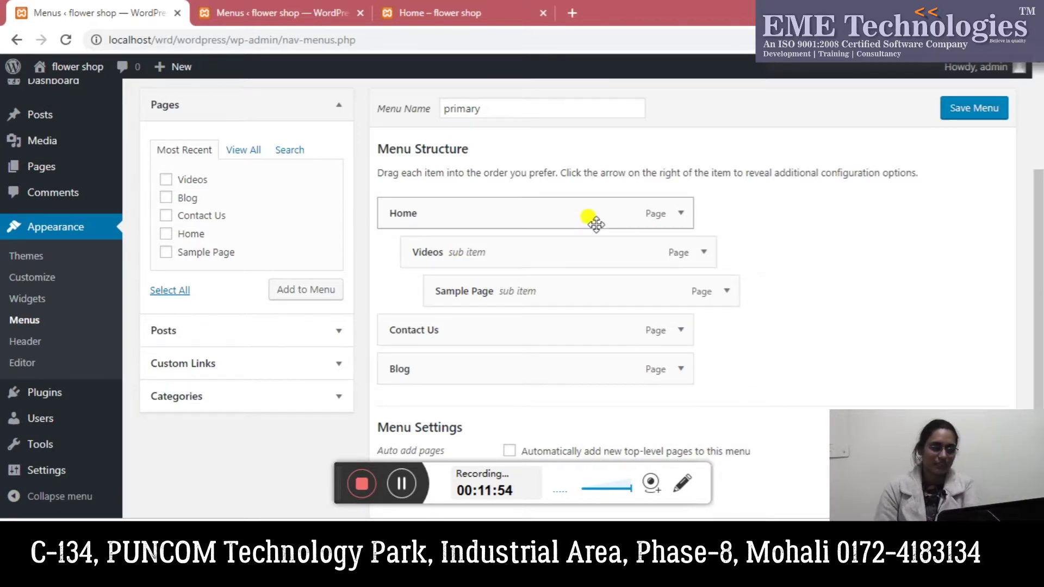
# Examine the "primary" menu's display location options and compare them with the navigation menu on the site's Home page.
pyautogui.scroll(-1, 1035, 321)
pyautogui.scroll(2, 1036, 313)
pyautogui.scroll(1, 1038, 304)
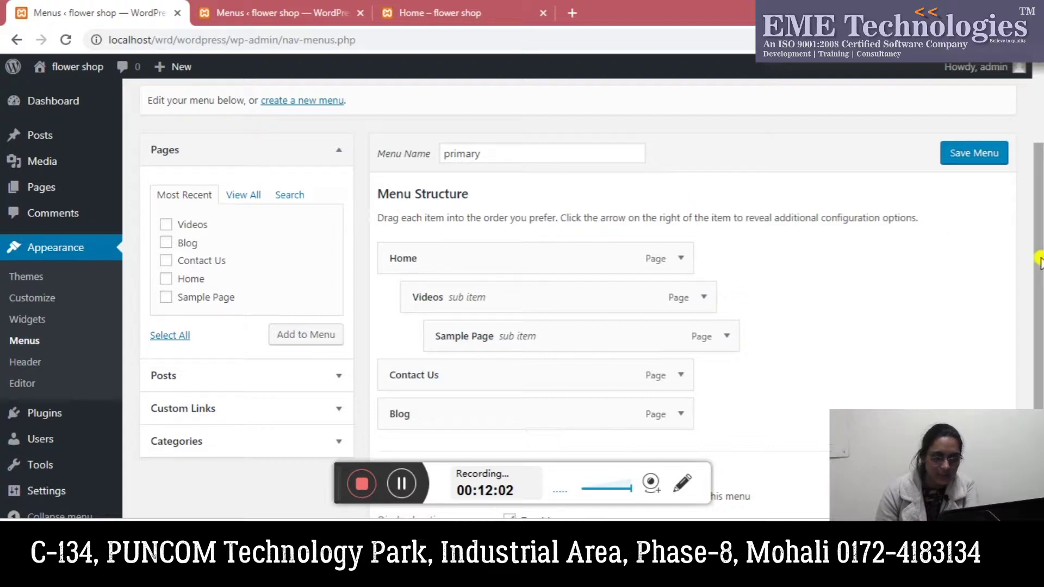
pyautogui.scroll(-1, 1039, 310)
pyautogui.scroll(-3, 1038, 309)
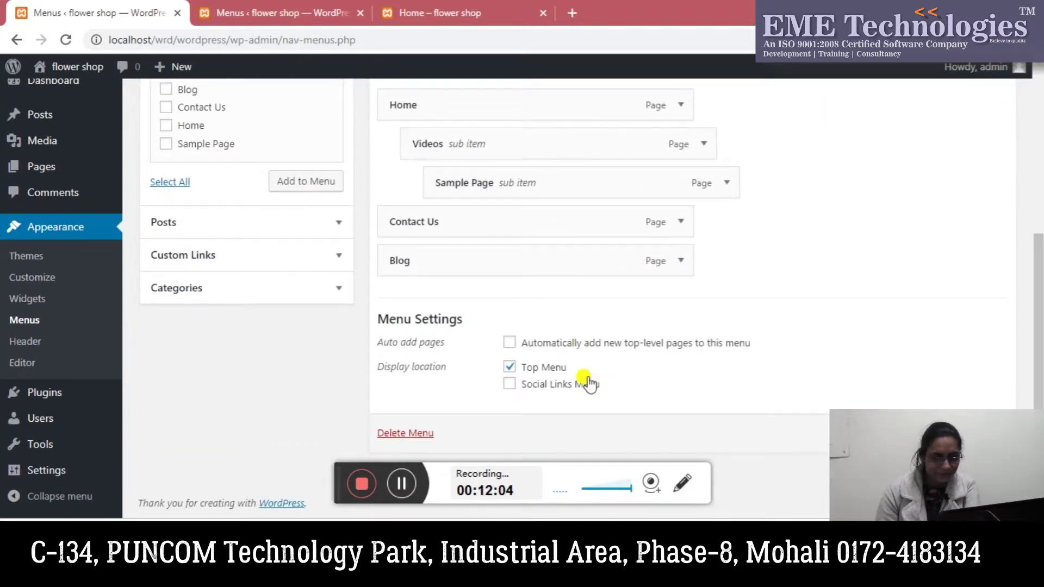
pyautogui.doubleClick(524, 392)
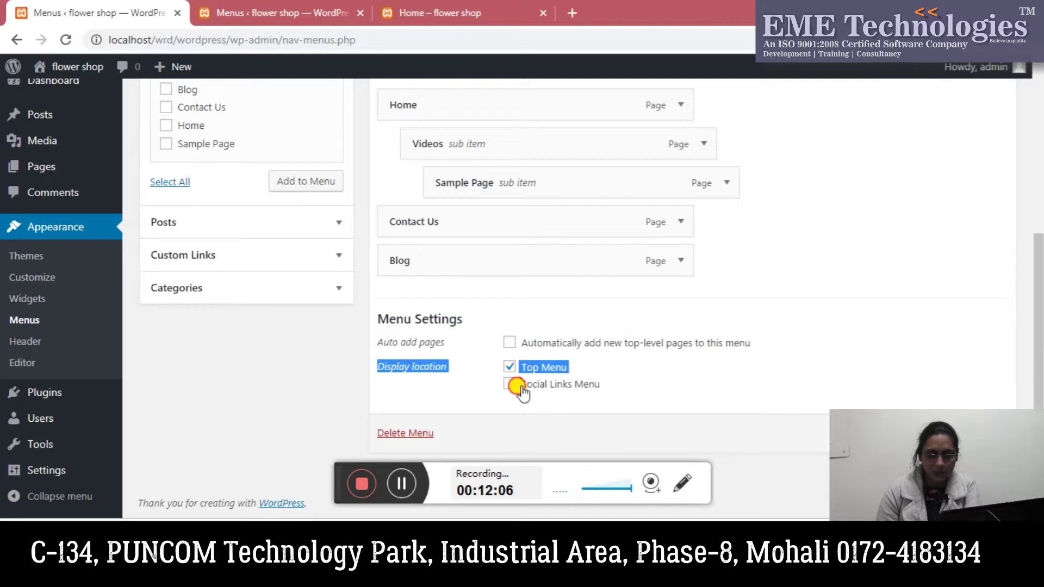
pyautogui.click(542, 398)
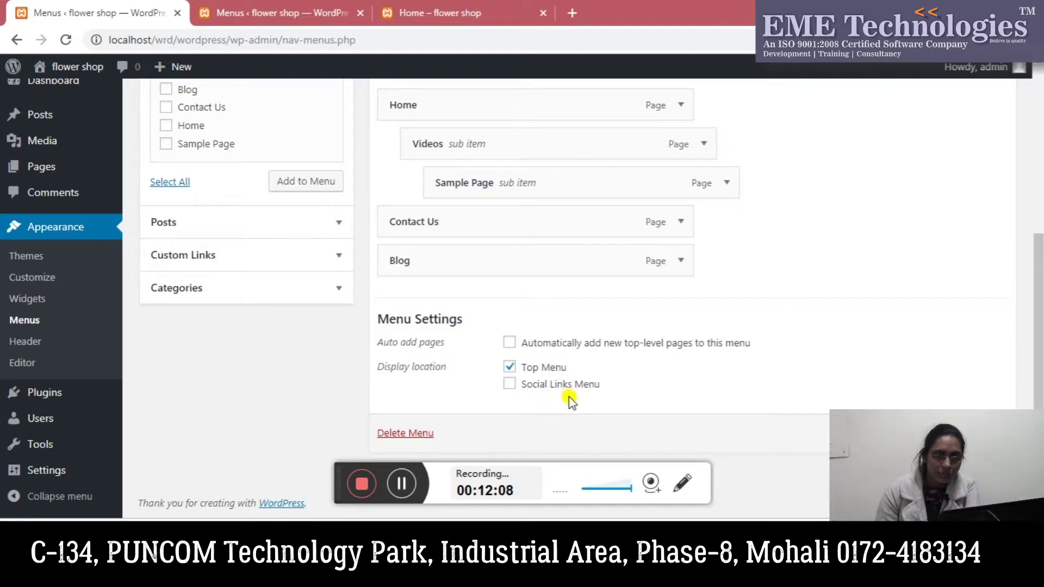
pyautogui.moveTo(547, 393); pyautogui.dragTo(589, 405)
pyautogui.click(589, 405)
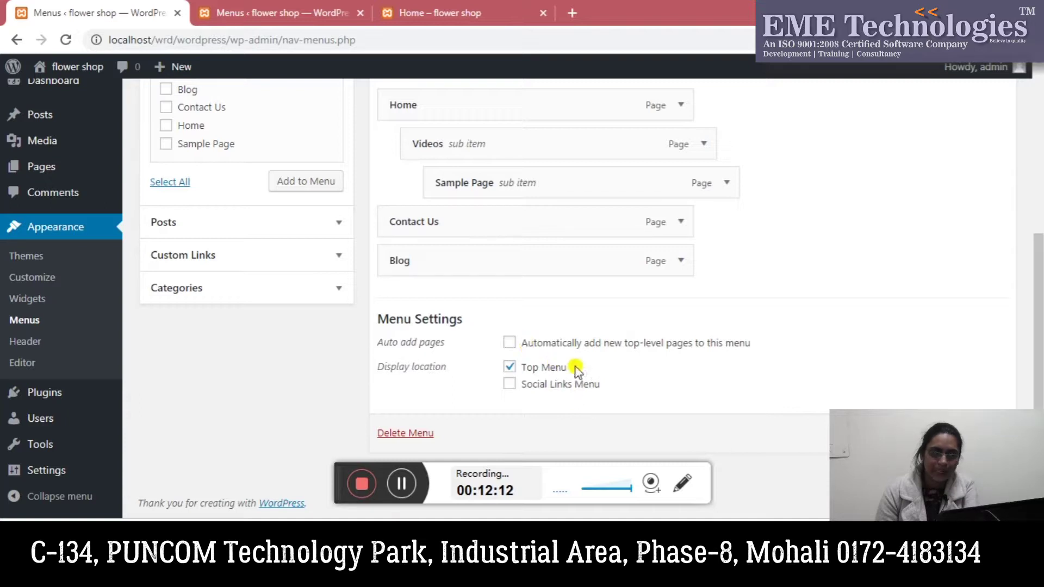
pyautogui.click(442, 12)
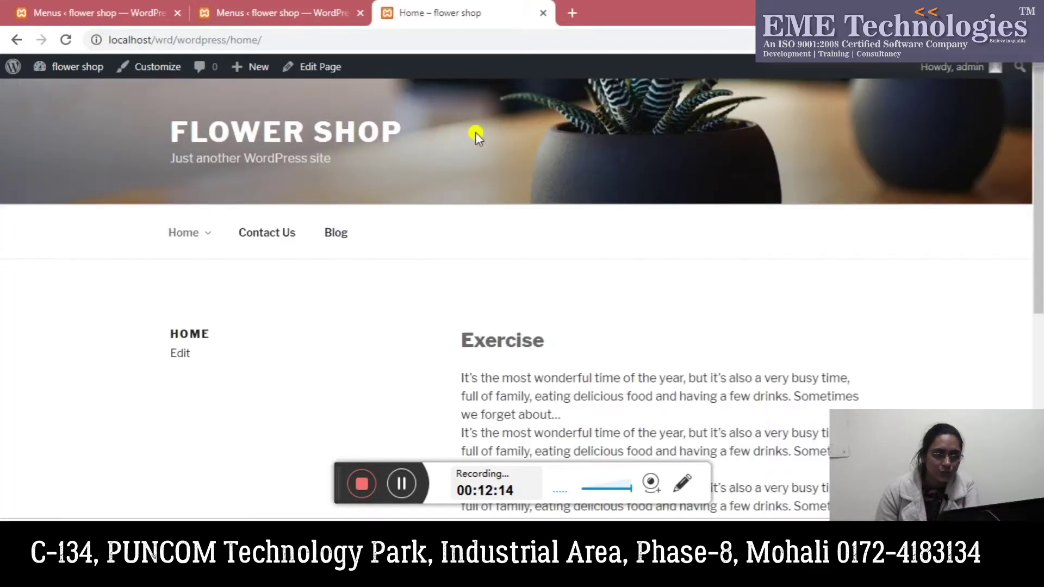
pyautogui.moveTo(363, 261); pyautogui.dragTo(228, 214)
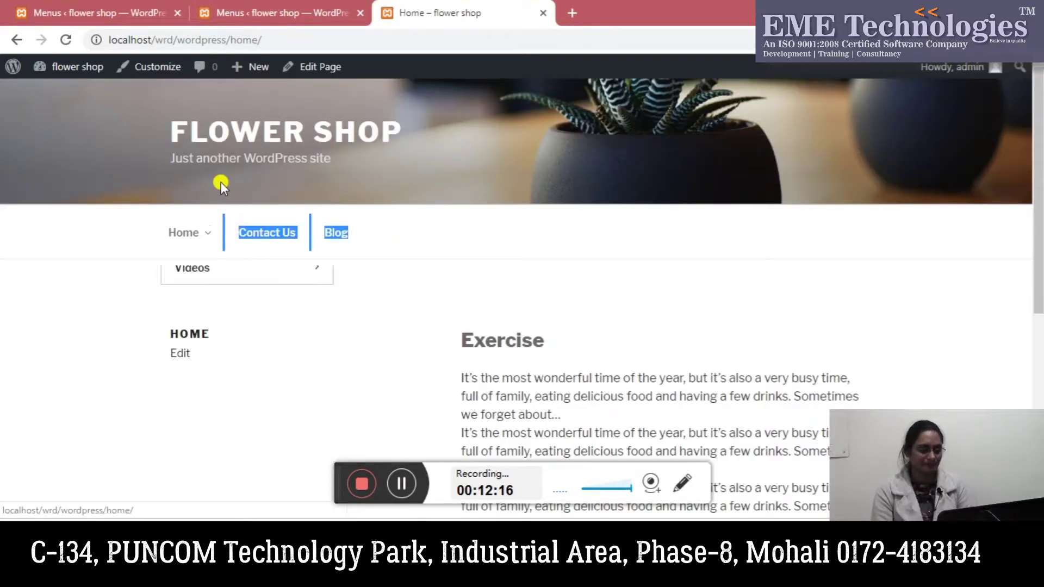
# Switch to the second menu editor tab and create a new menu named "social".
pyautogui.click(231, 10)
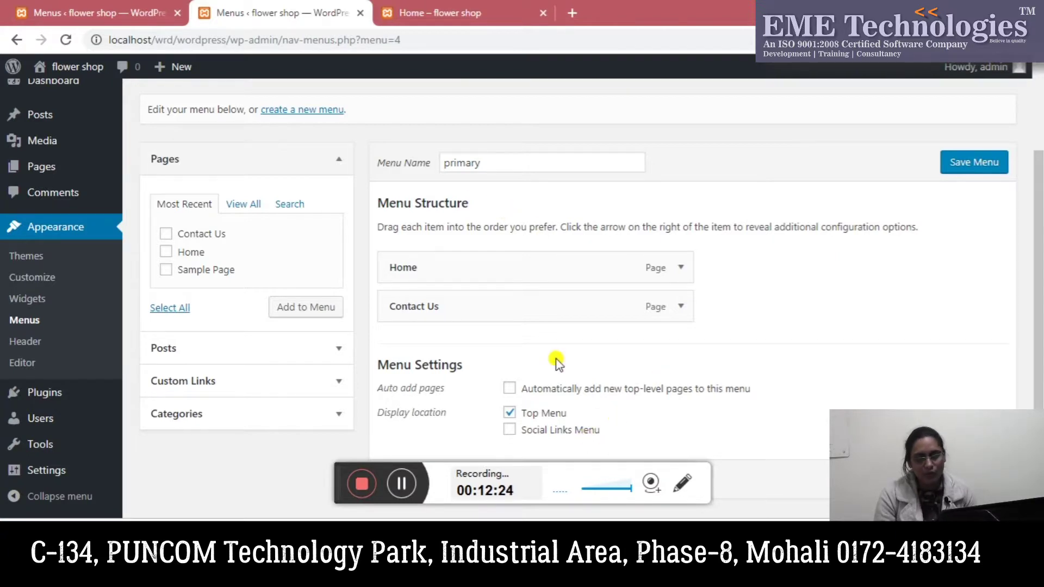
pyautogui.moveTo(503, 159); pyautogui.dragTo(435, 155)
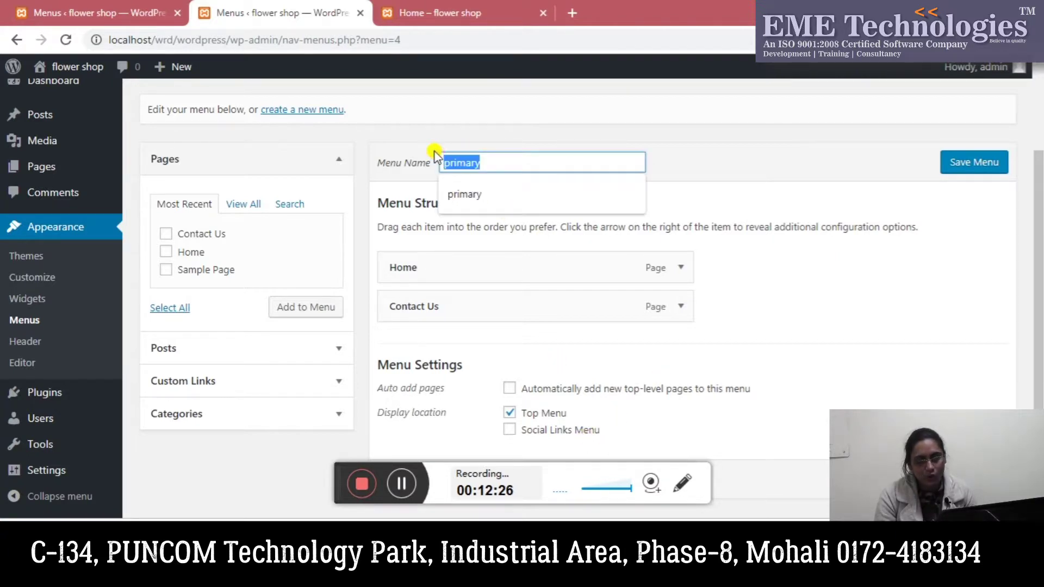
pyautogui.press('End')
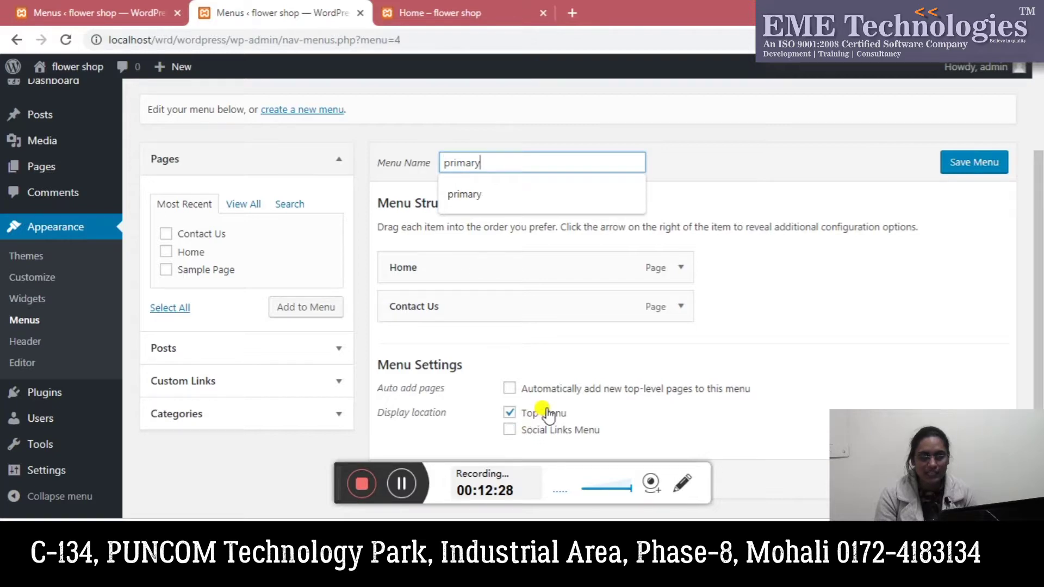
pyautogui.moveTo(536, 447)
pyautogui.mouseDown()
pyautogui.moveTo(522, 434)
pyautogui.moveTo(546, 447)
pyautogui.mouseUp()
pyautogui.click(557, 449)
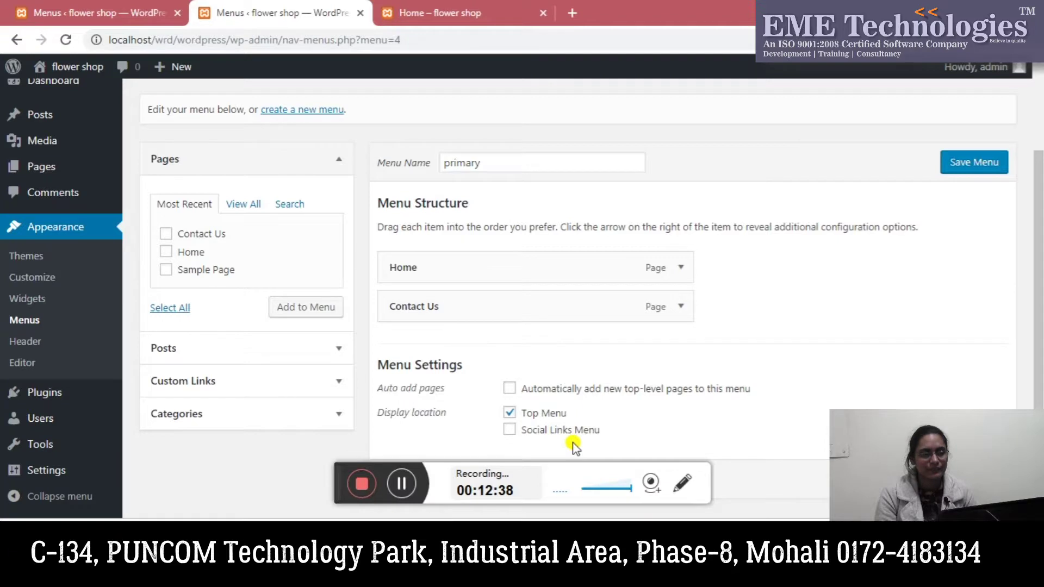
pyautogui.click(321, 110)
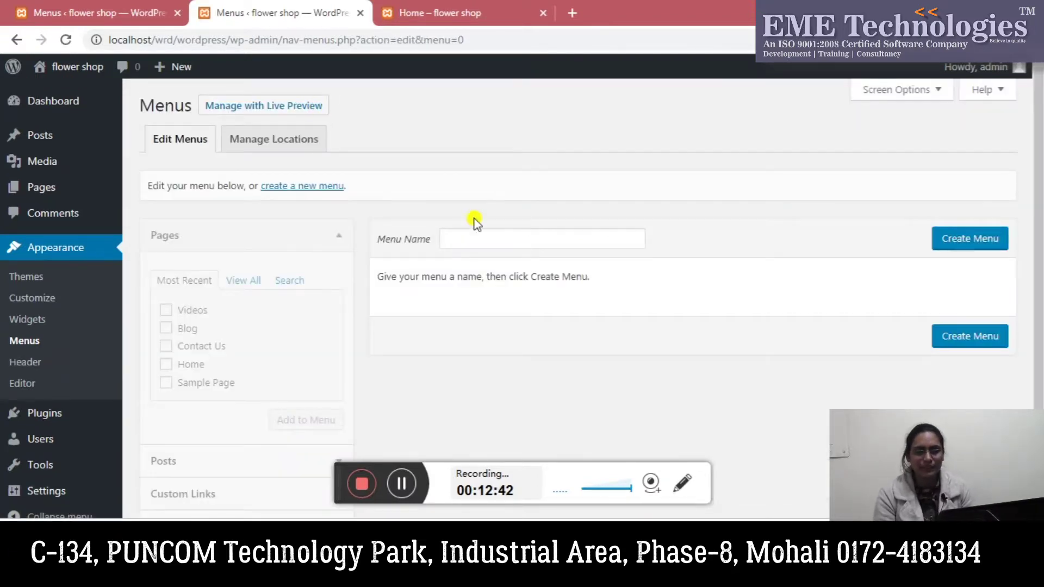
pyautogui.click(458, 236)
pyautogui.write('social')
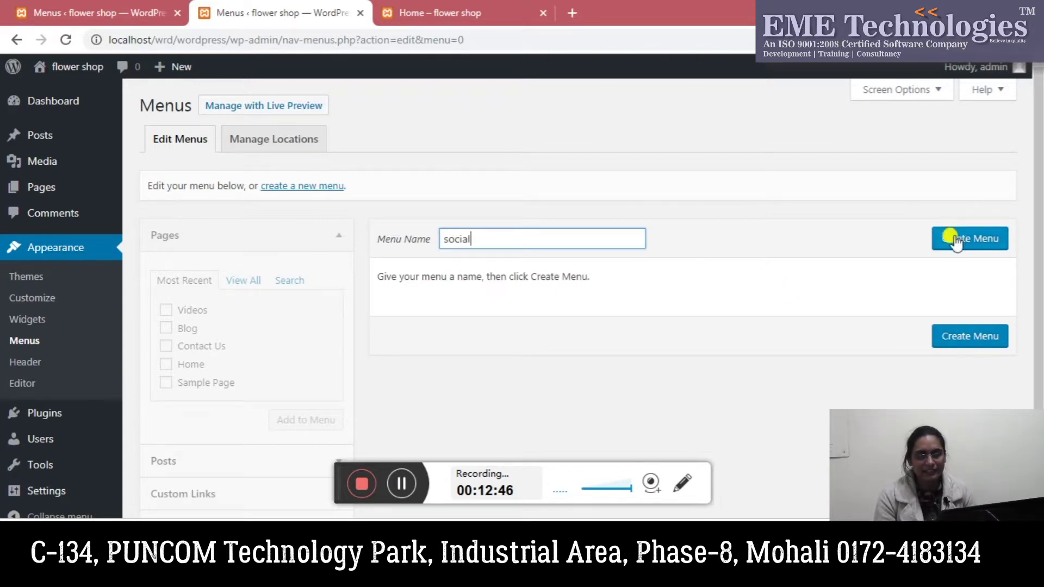
pyautogui.click(955, 237)
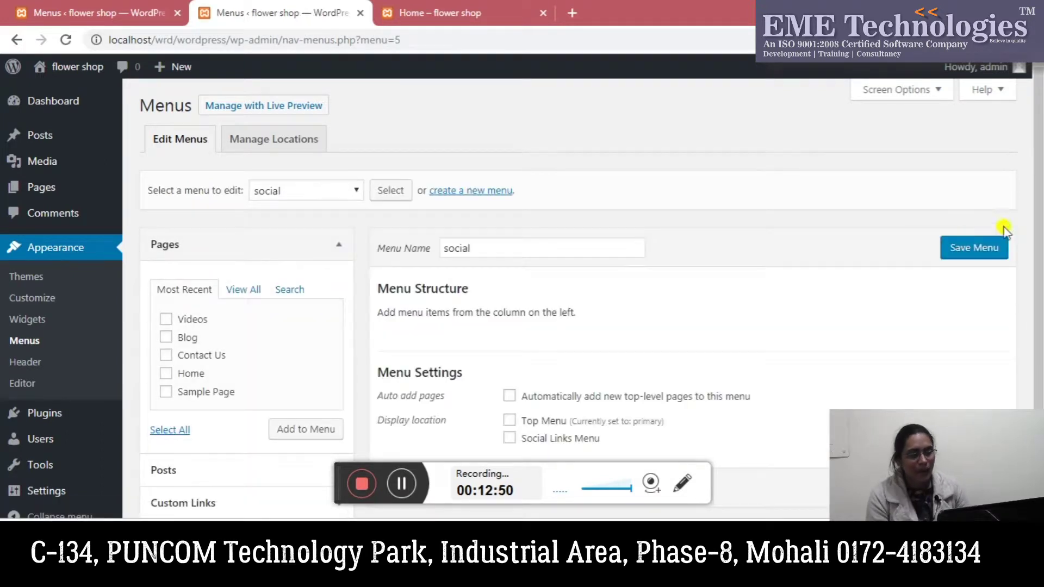
pyautogui.moveTo(1039, 214); pyautogui.dragTo(1040, 269)
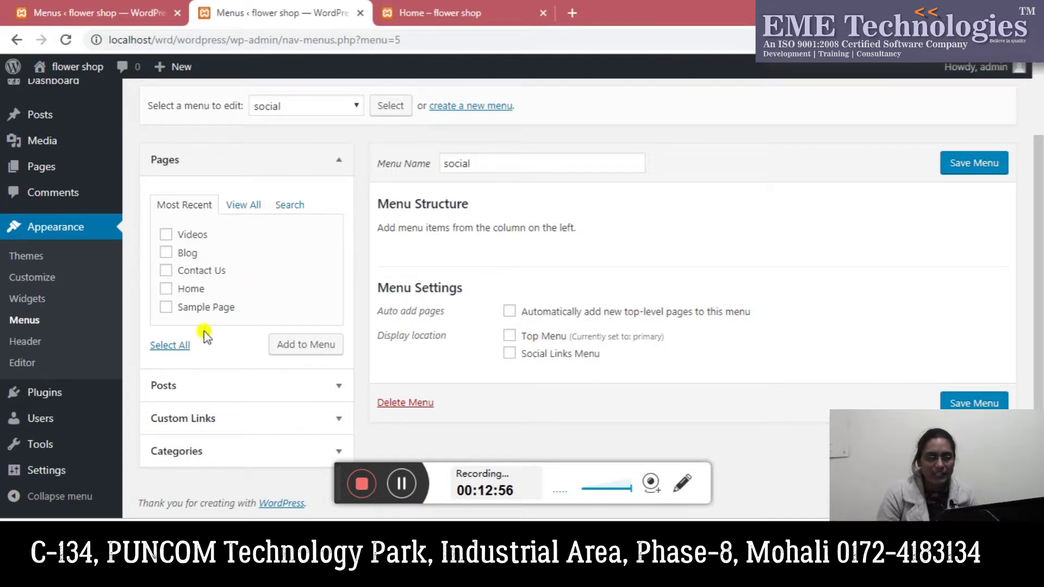
# Review the site's Home page and return to the "primary" menu's structure and settings.
pyautogui.click(422, 7)
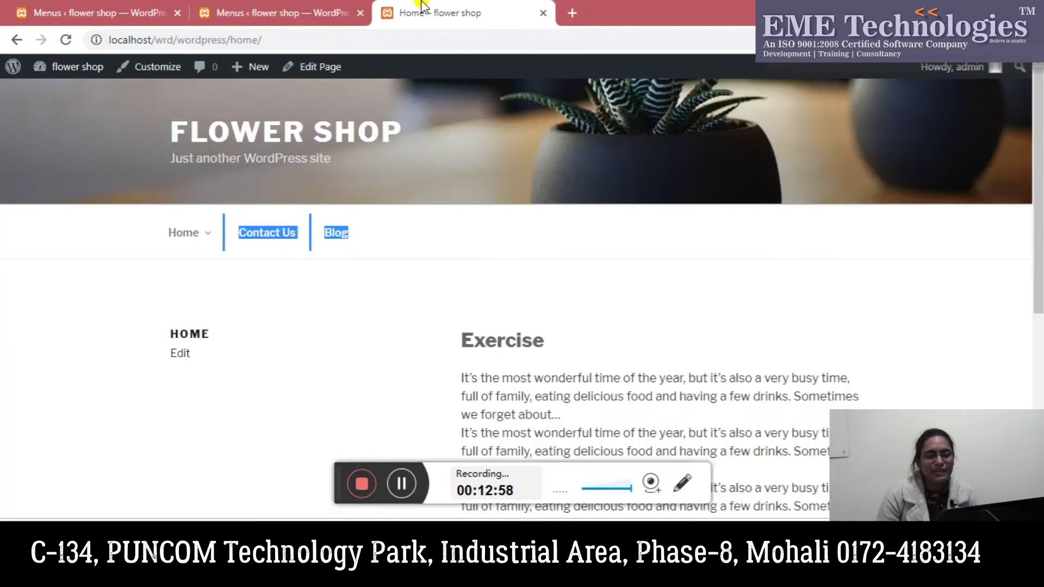
pyautogui.click(120, 346)
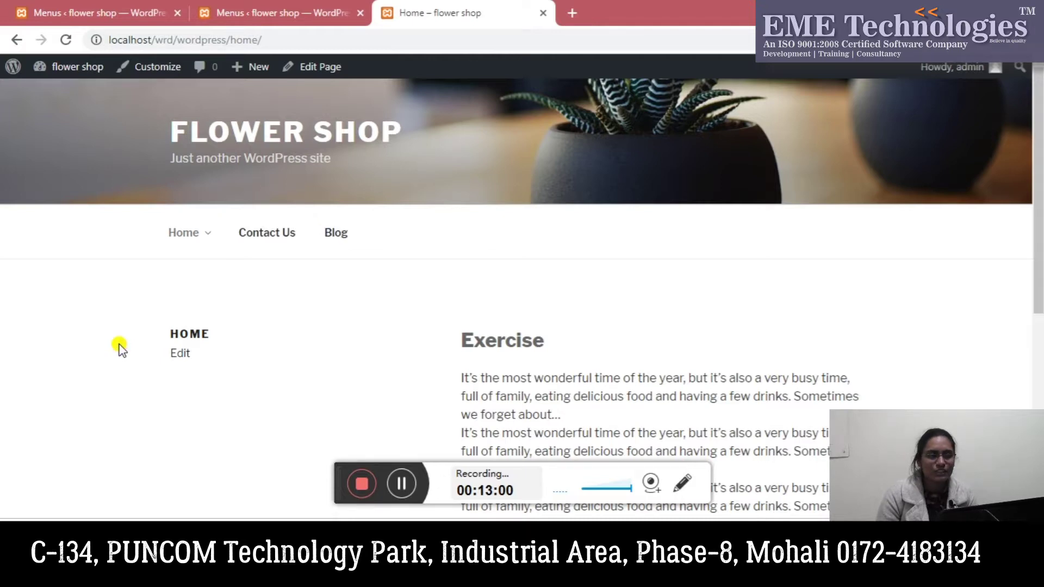
pyautogui.click(283, 10)
pyautogui.click(137, 6)
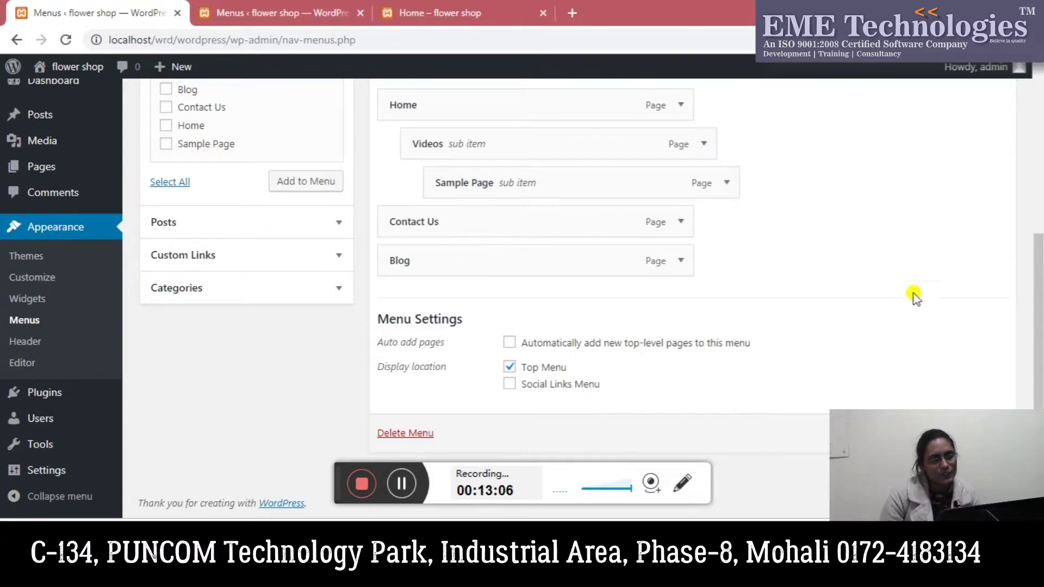
pyautogui.scroll(2, 1039, 348)
pyautogui.scroll(-1, 1039, 348)
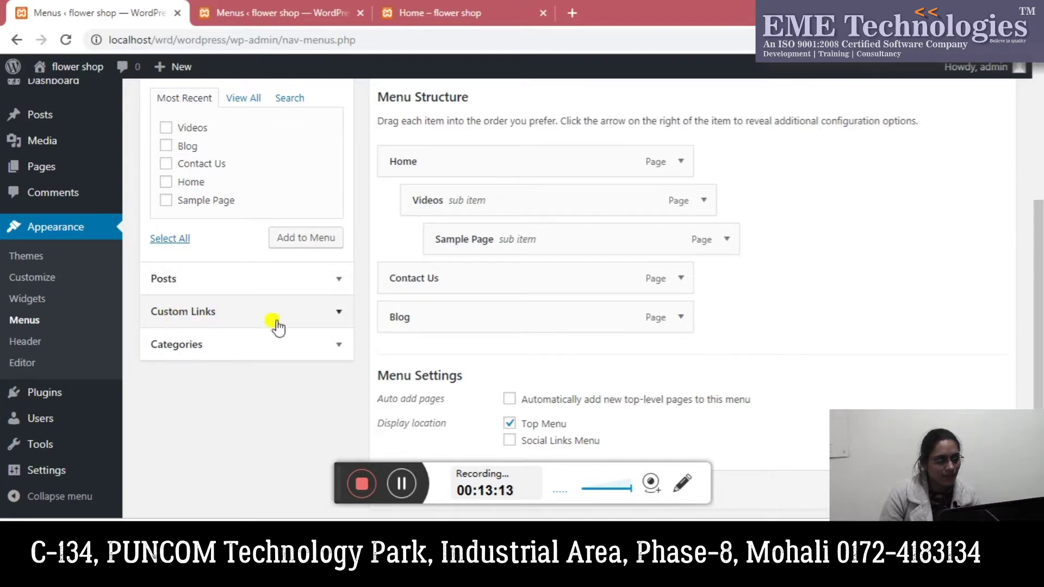
pyautogui.click(288, 11)
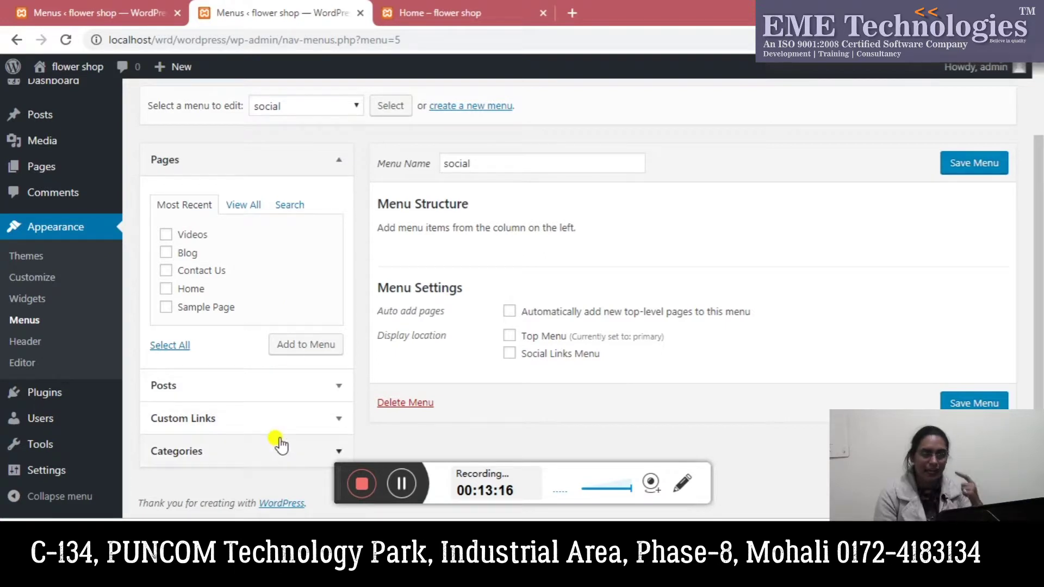
pyautogui.click(263, 414)
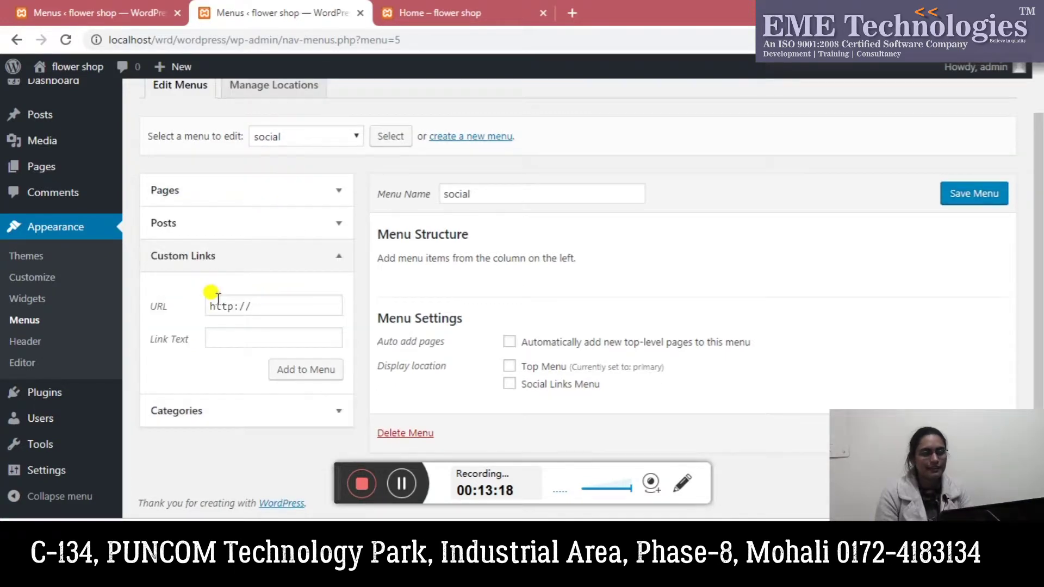
pyautogui.click(271, 308)
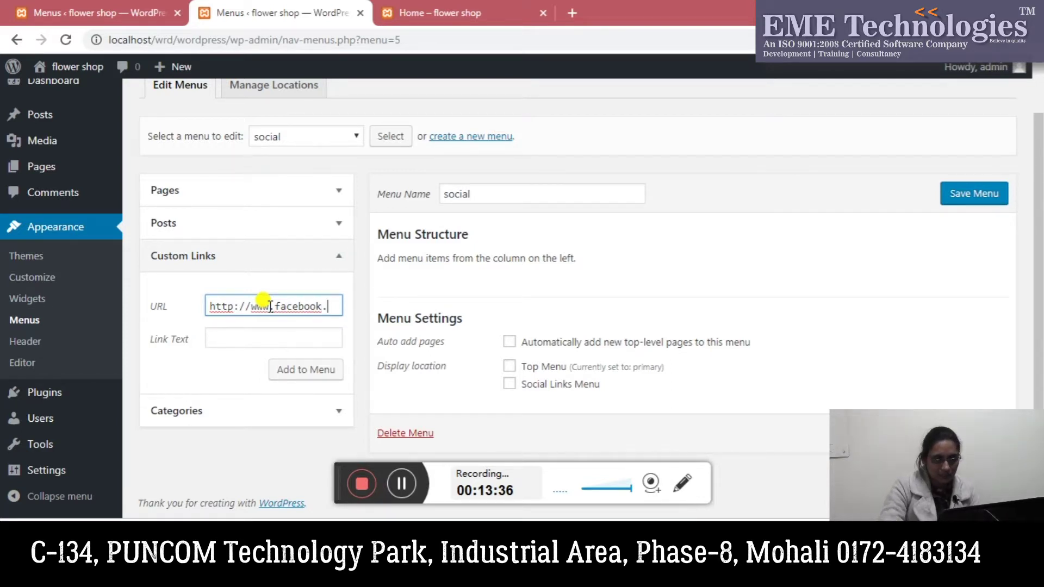
pyautogui.write('om')
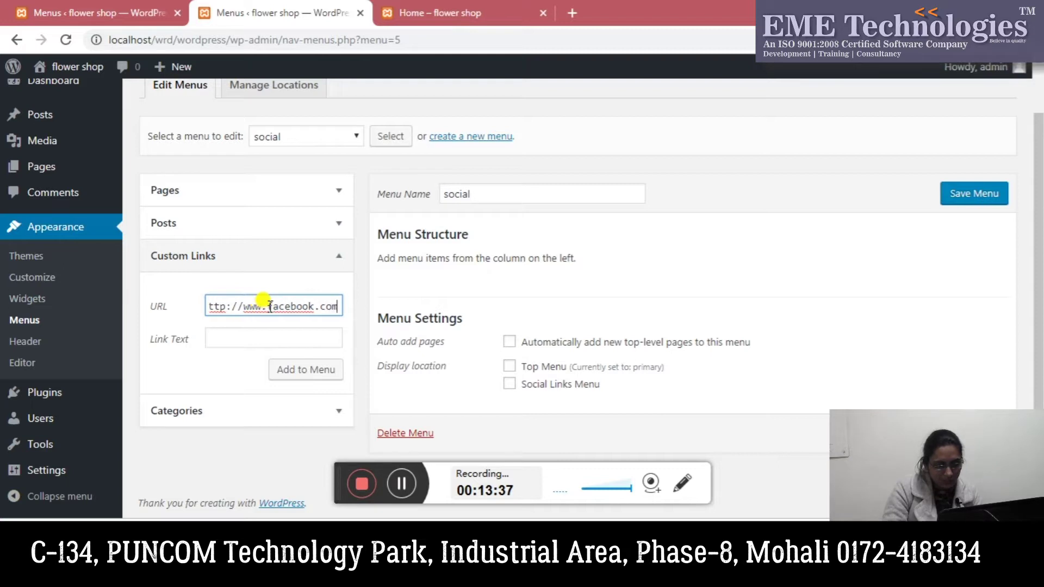
pyautogui.click(266, 334)
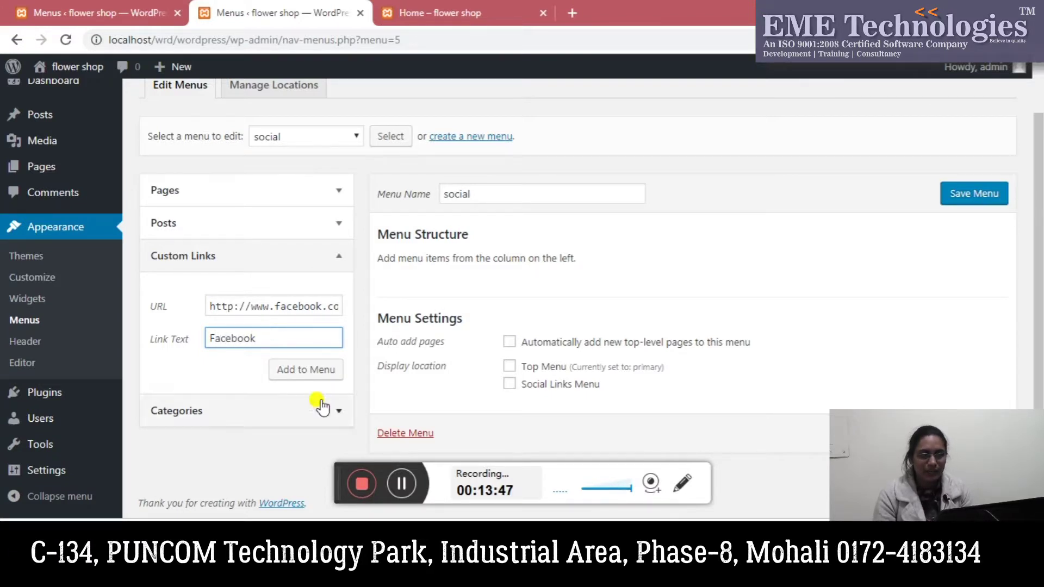
pyautogui.click(303, 370)
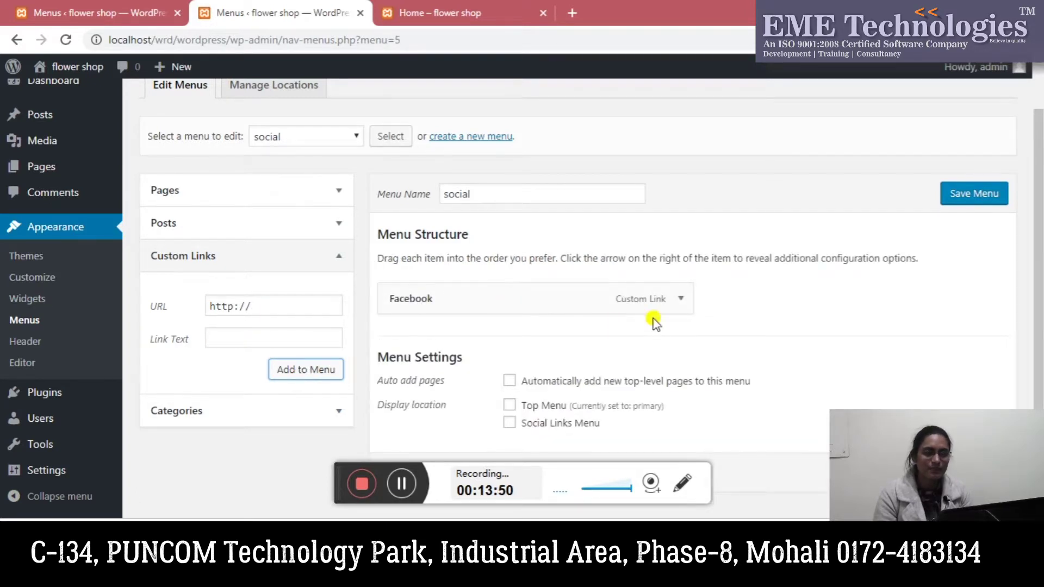
pyautogui.click(680, 300)
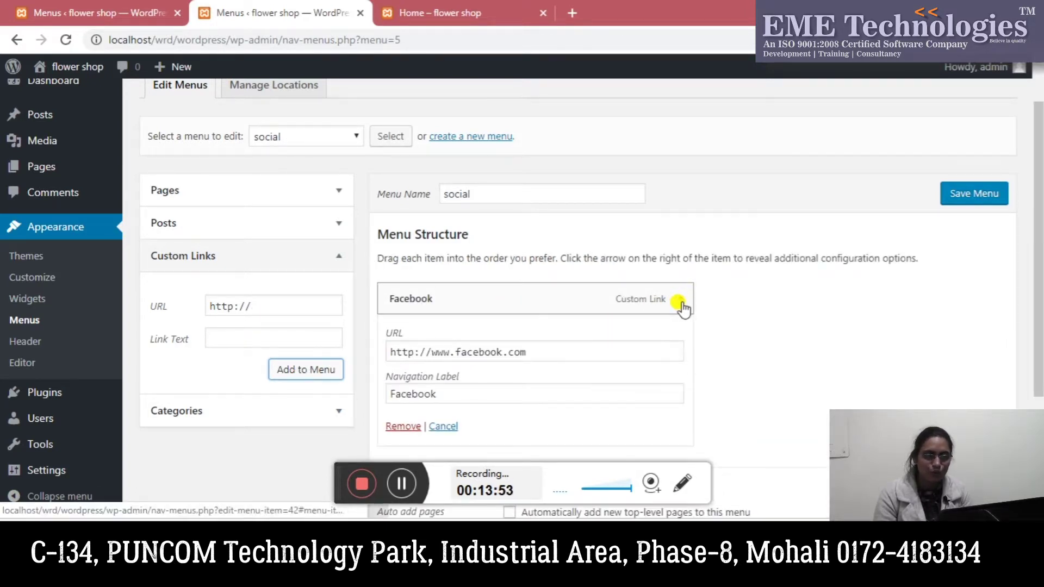
pyautogui.click(680, 301)
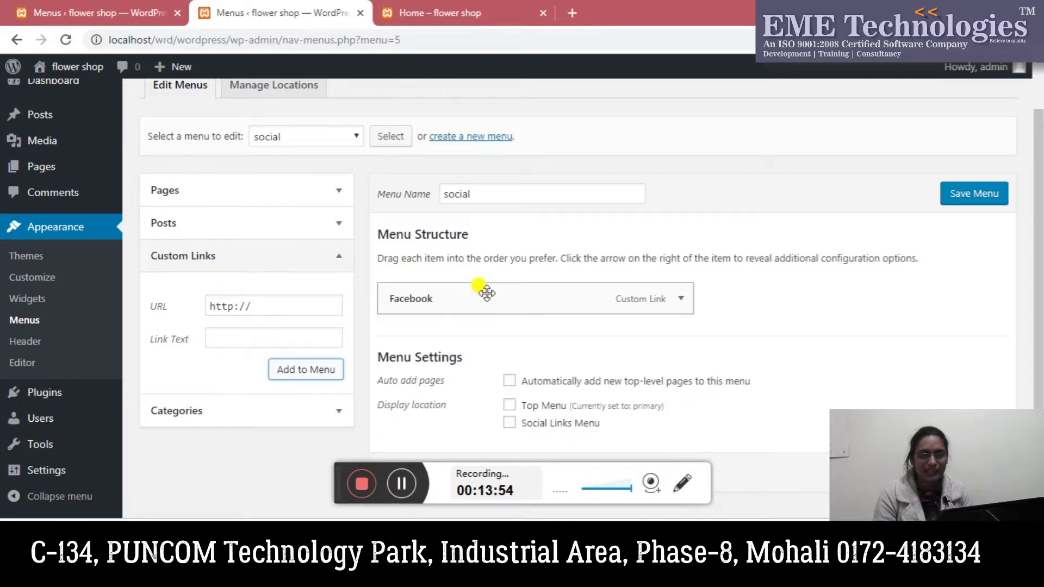
# Assign the "social" menu to the Social Links Menu display location and save the menu.
pyautogui.click(510, 424)
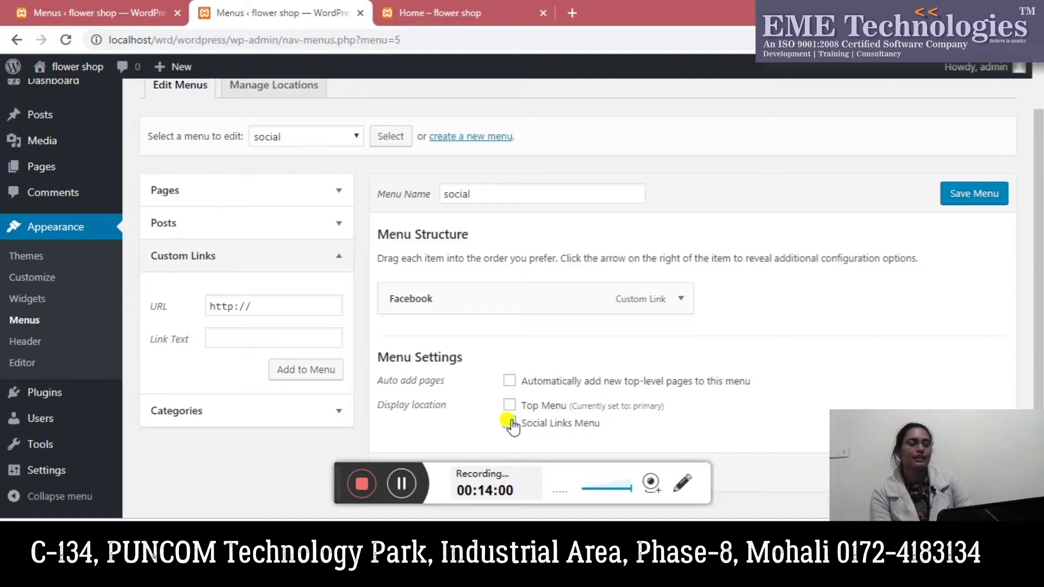
pyautogui.click(510, 422)
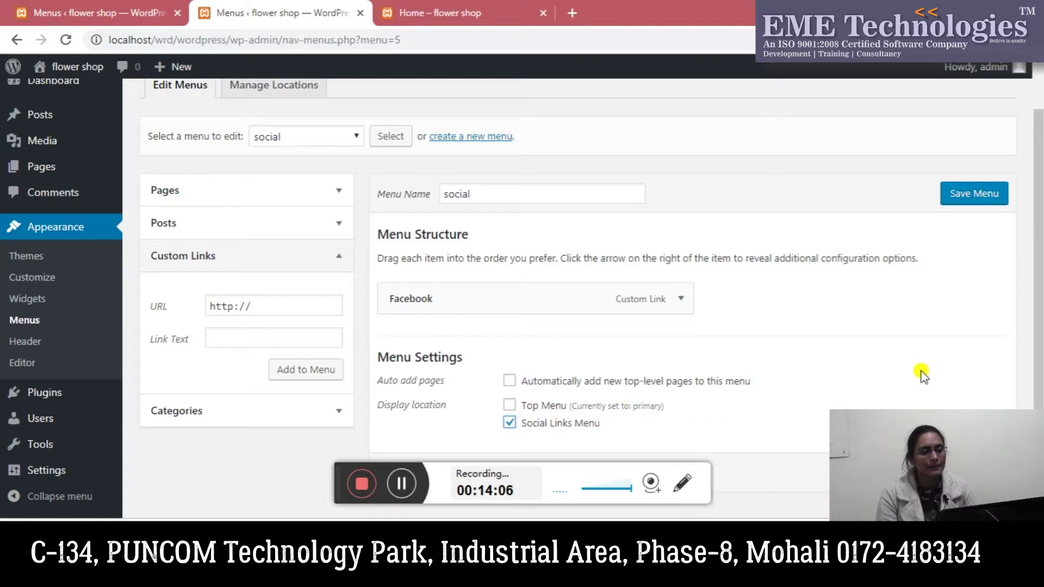
pyautogui.click(973, 439)
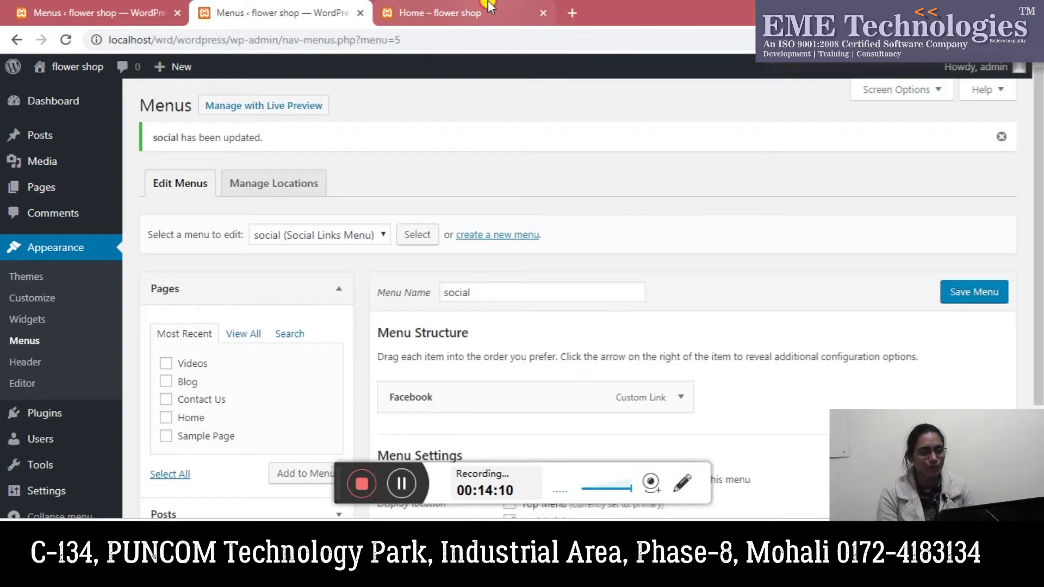
# Reload the site's Home page, test the Facebook icon in the footer, and return to the Home page.
pyautogui.click(467, 19)
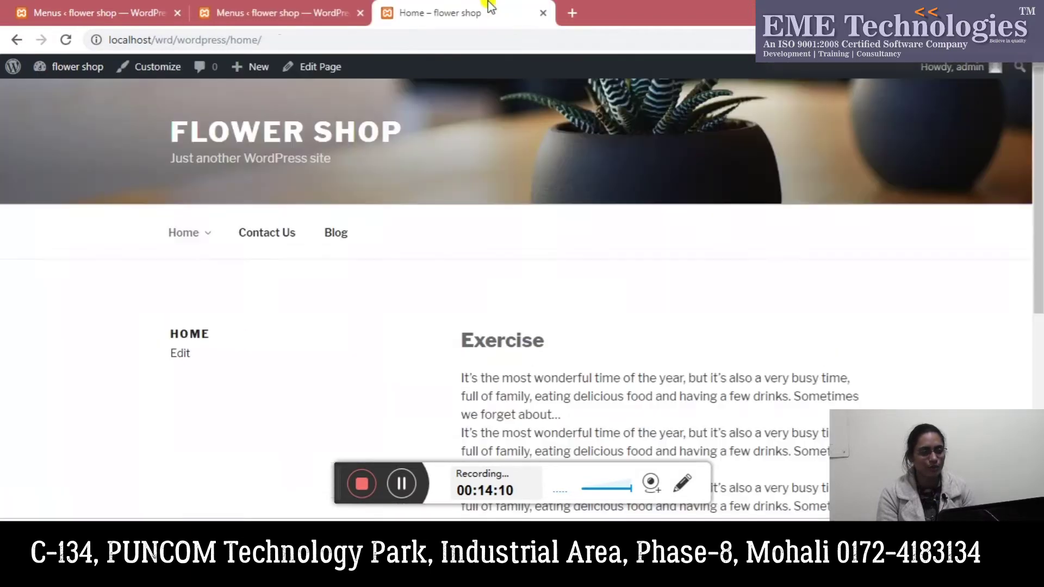
pyautogui.click(459, 36)
pyautogui.press('Return')
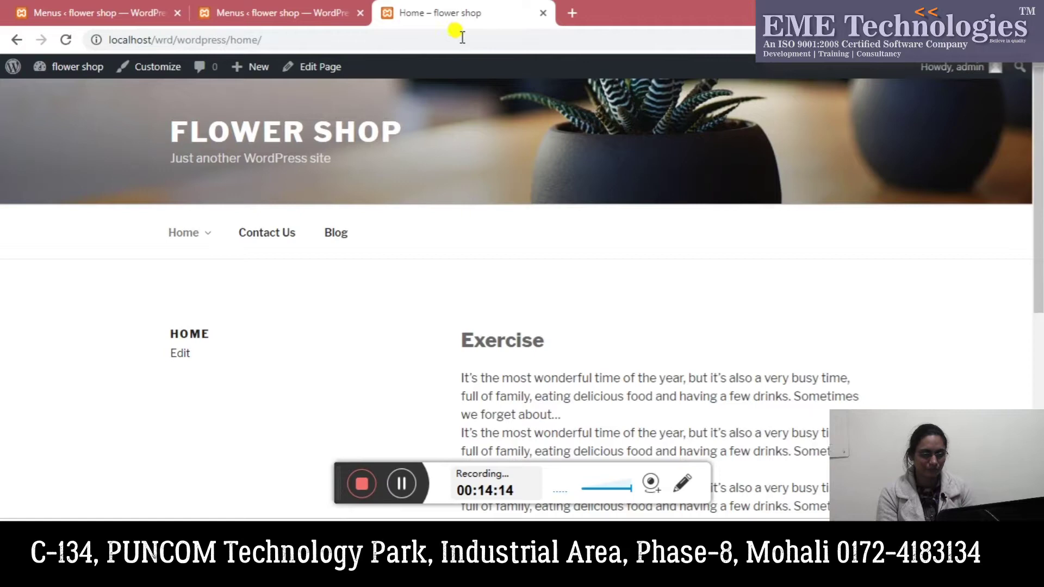
pyautogui.moveTo(1038, 217); pyautogui.dragTo(1039, 381)
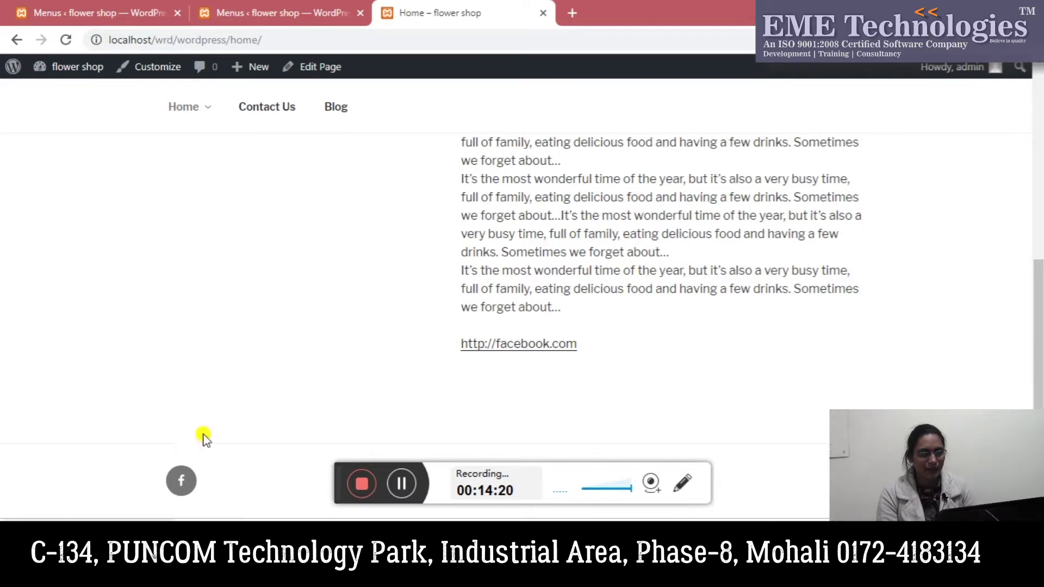
pyautogui.click(185, 484)
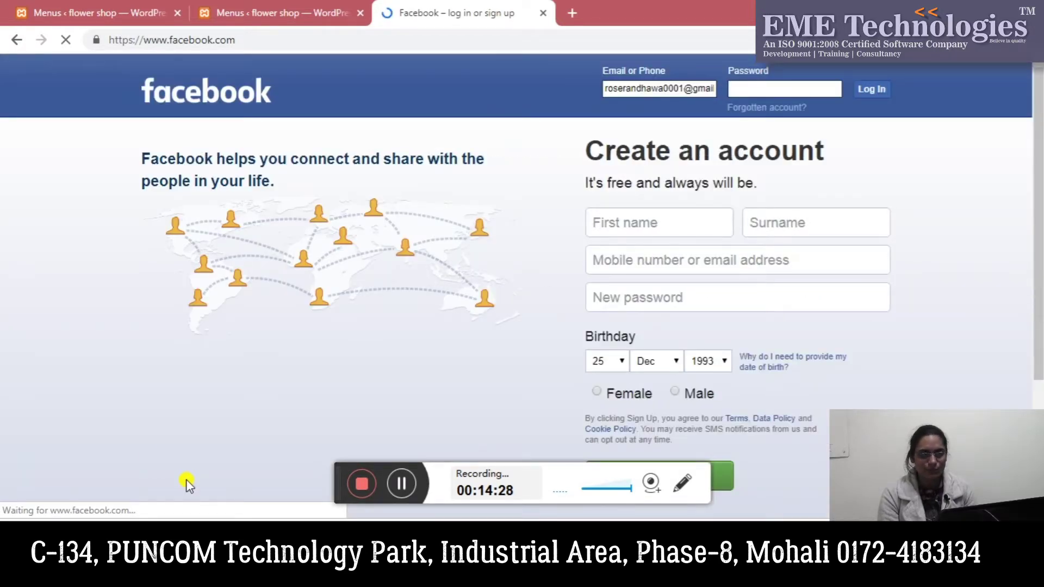
pyautogui.click(18, 40)
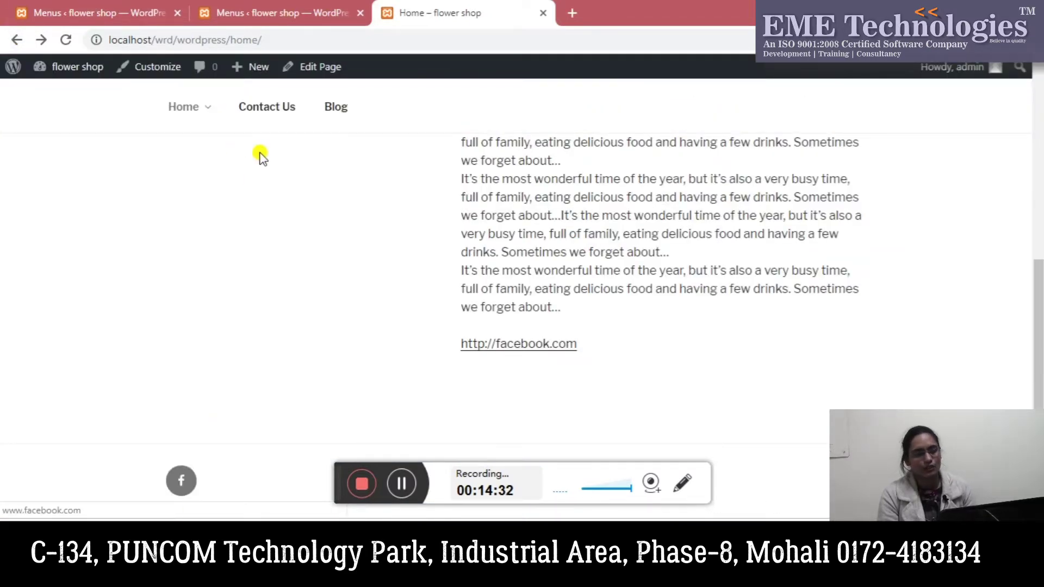
pyautogui.click(256, 12)
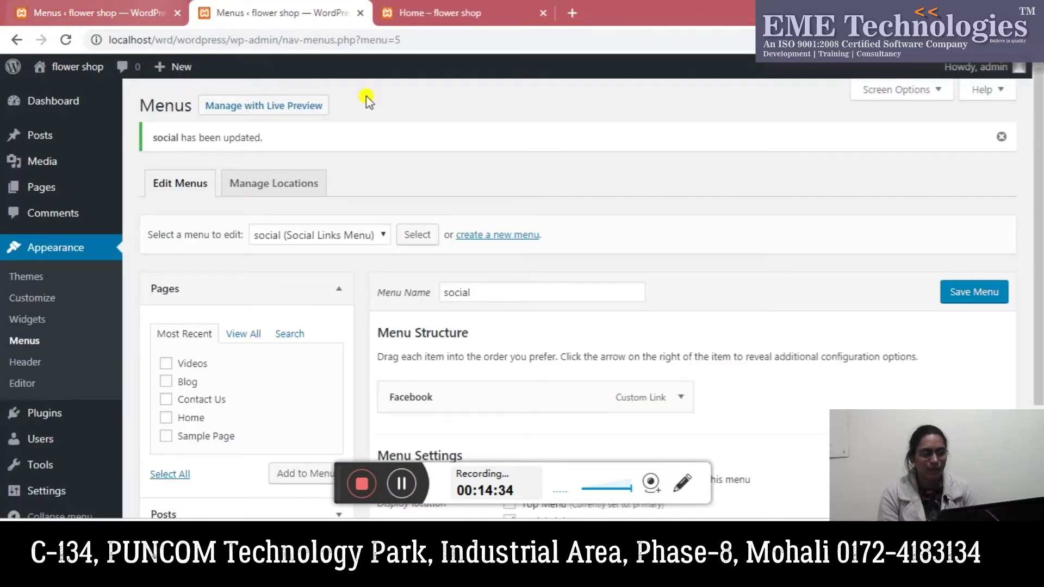
pyautogui.moveTo(1039, 198); pyautogui.dragTo(1039, 248)
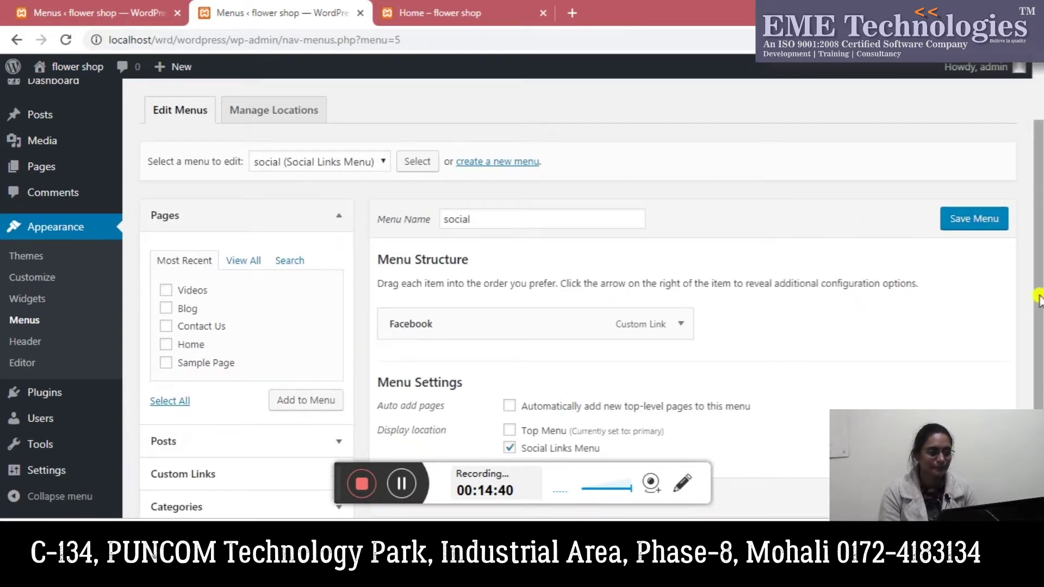
pyautogui.scroll(-2, 1039, 302)
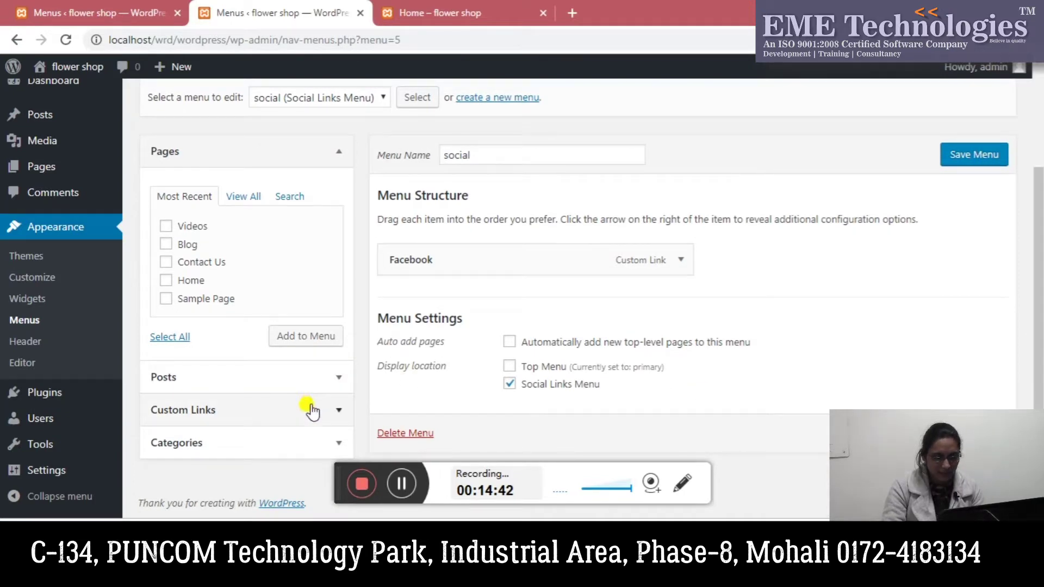
pyautogui.click(312, 411)
pyautogui.click(269, 272)
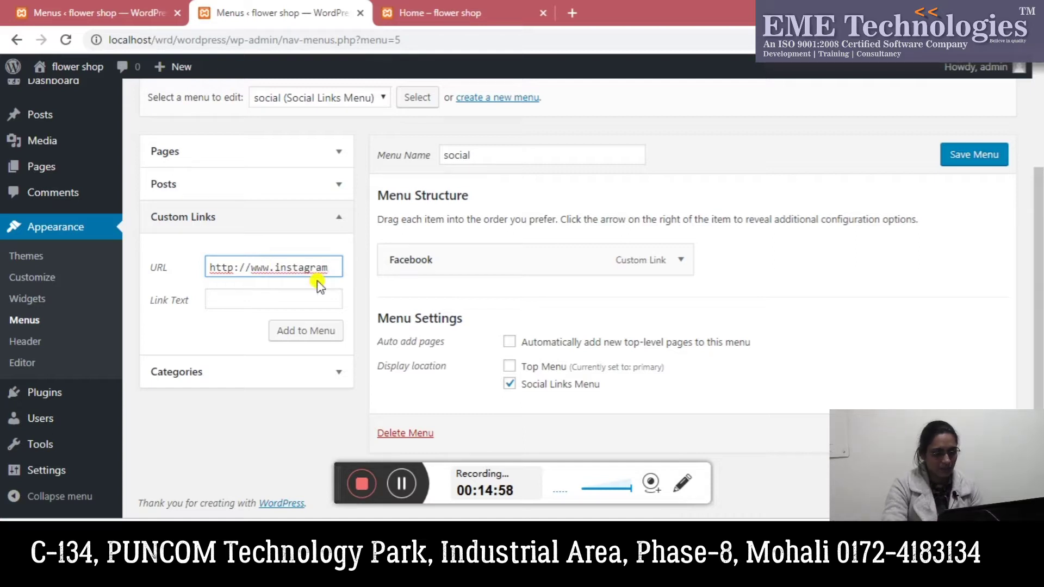
pyautogui.write('com')
pyautogui.click(283, 297)
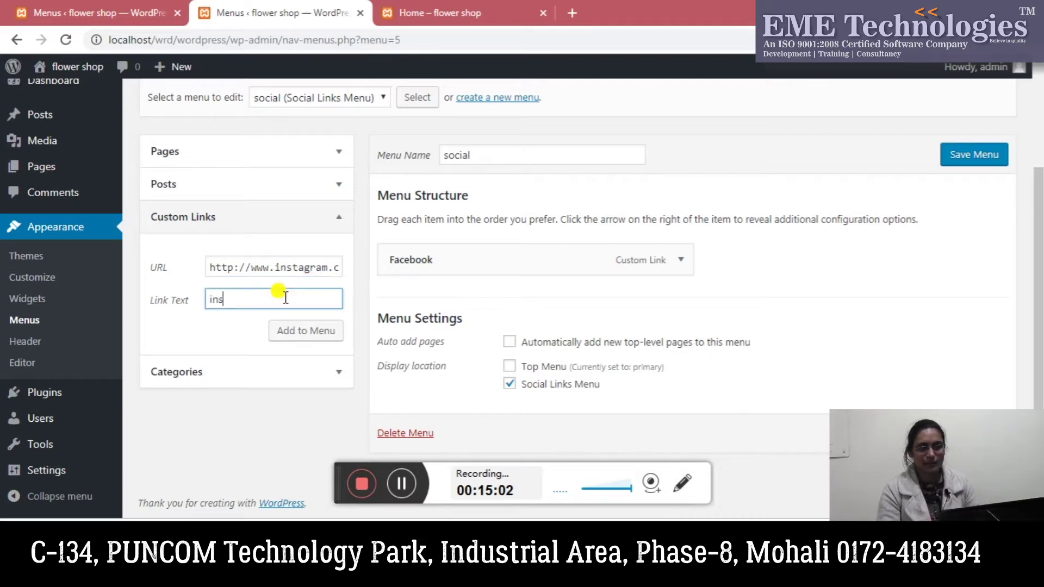
pyautogui.write('instagram')
pyautogui.click(293, 331)
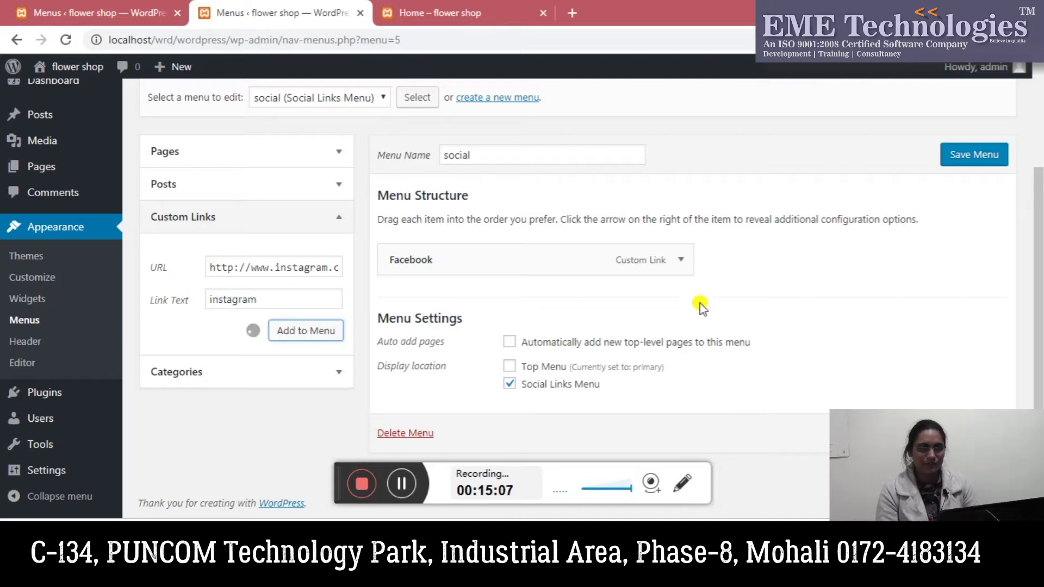
pyautogui.moveTo(1039, 264); pyautogui.dragTo(1038, 283)
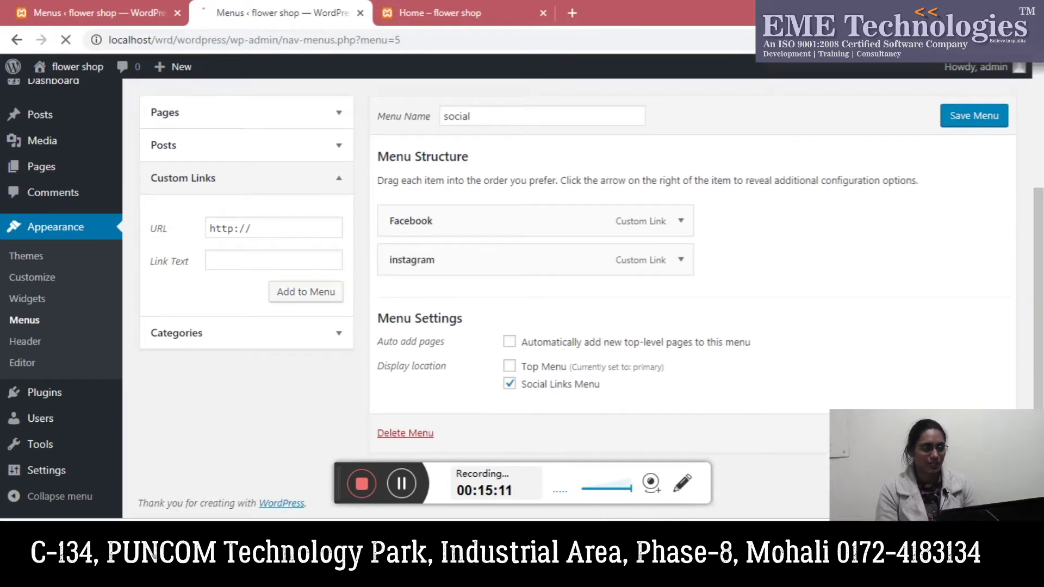
# Reload the site's Home page, test the Instagram icon in the footer, and go back to the Home page.
pyautogui.click(456, 13)
pyautogui.click(419, 38)
pyautogui.press('Return')
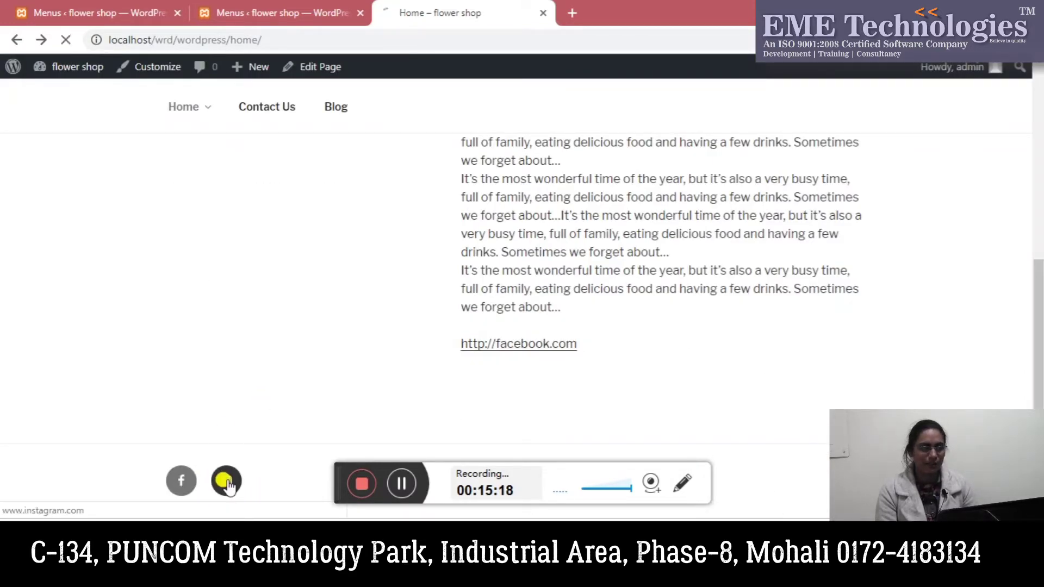
pyautogui.click(227, 481)
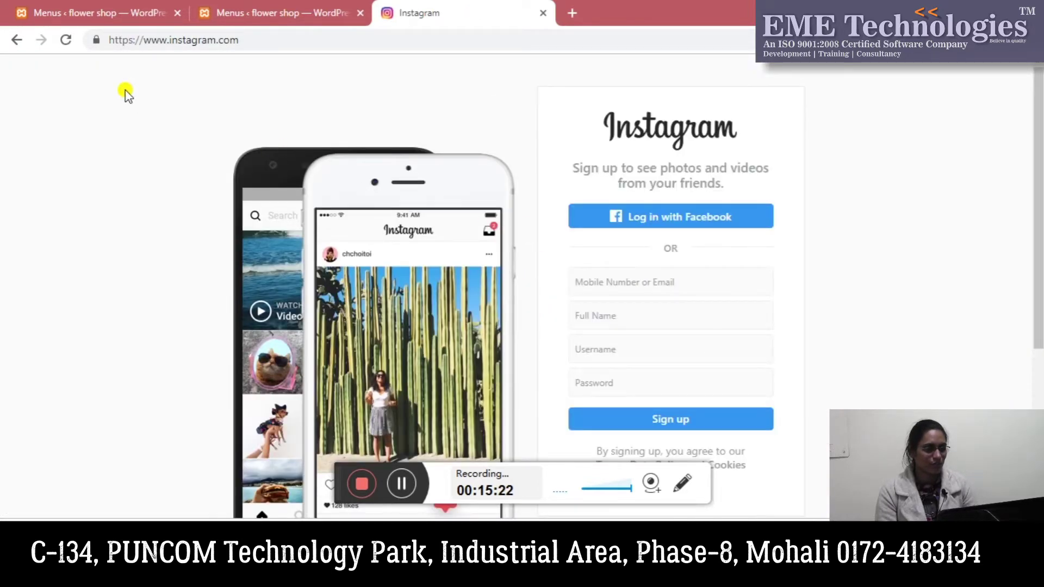
pyautogui.click(16, 43)
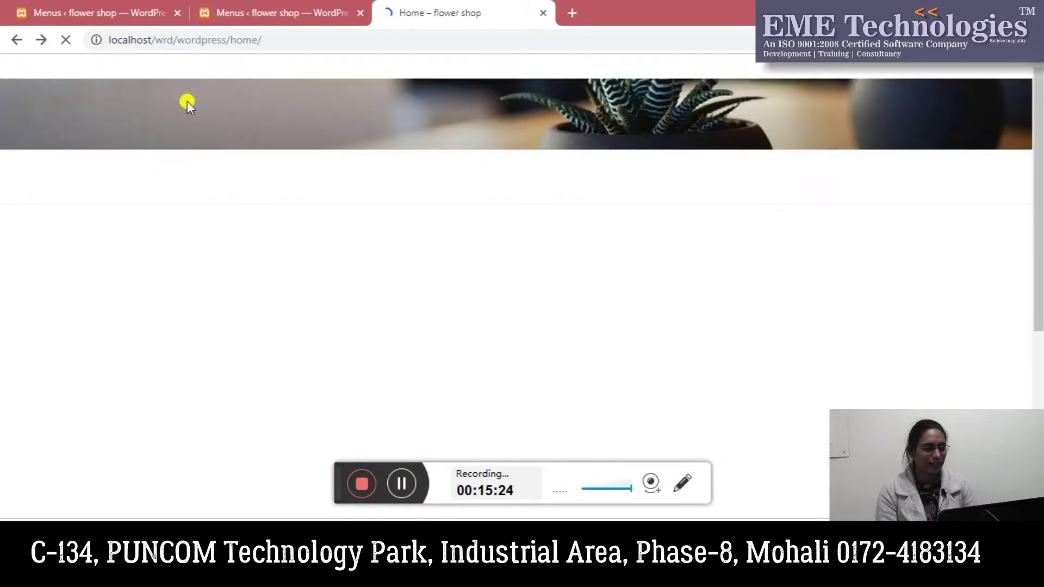
pyautogui.click(297, 12)
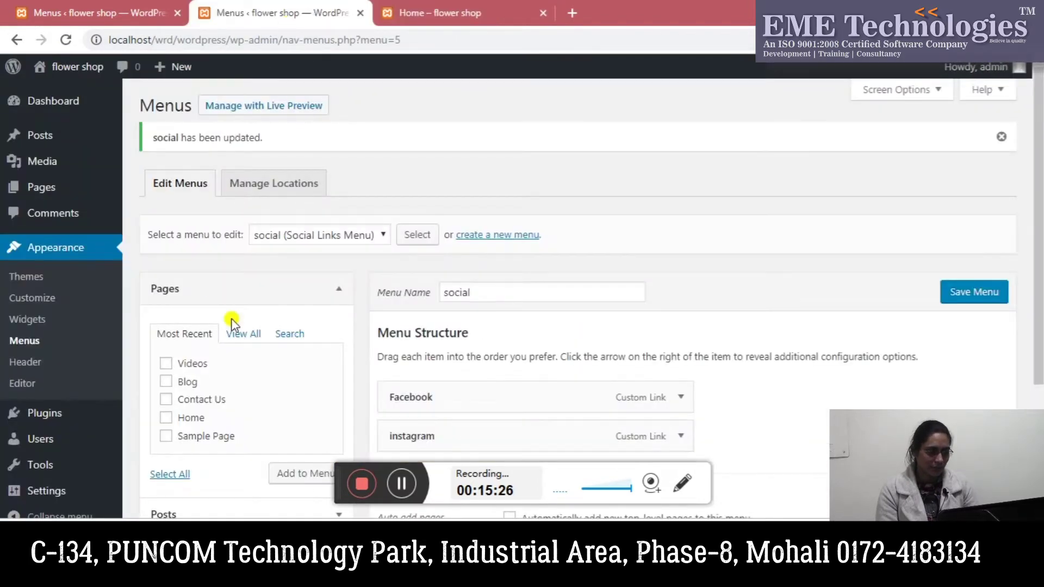
pyautogui.scroll(-3, 1038, 205)
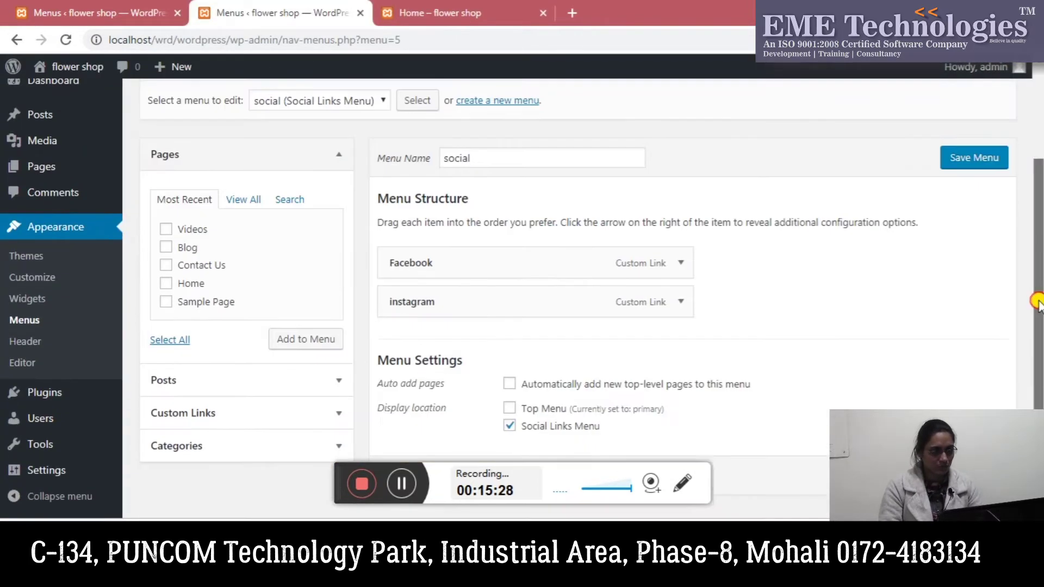
pyautogui.click(233, 405)
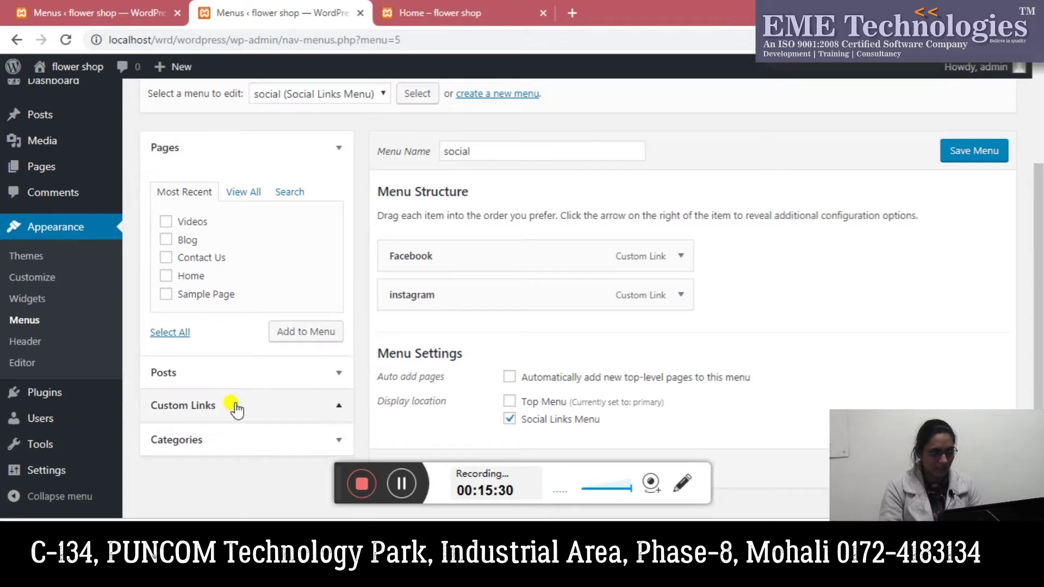
pyautogui.doubleClick(279, 262)
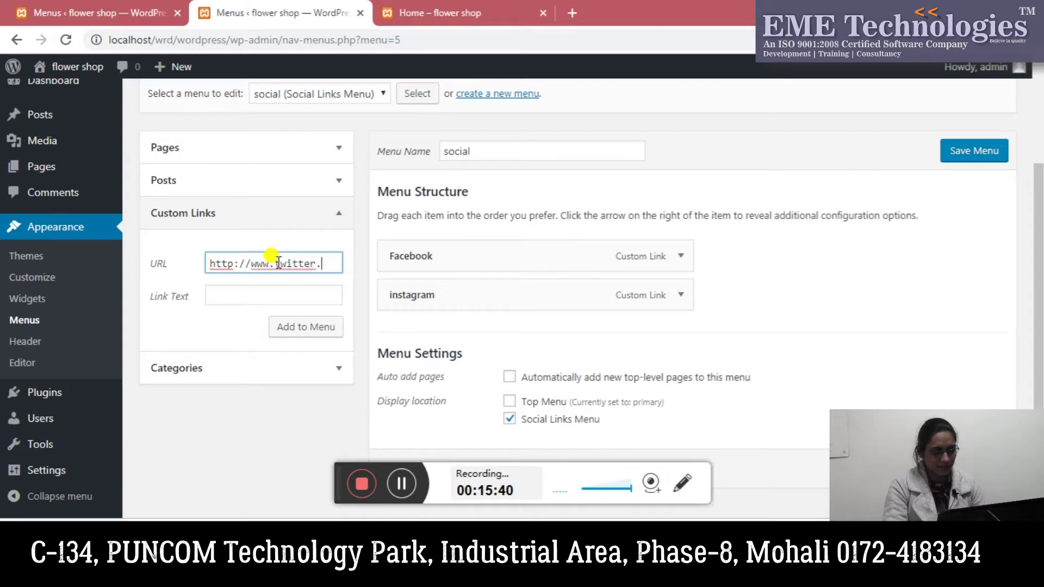
pyautogui.write('m')
pyautogui.click(250, 295)
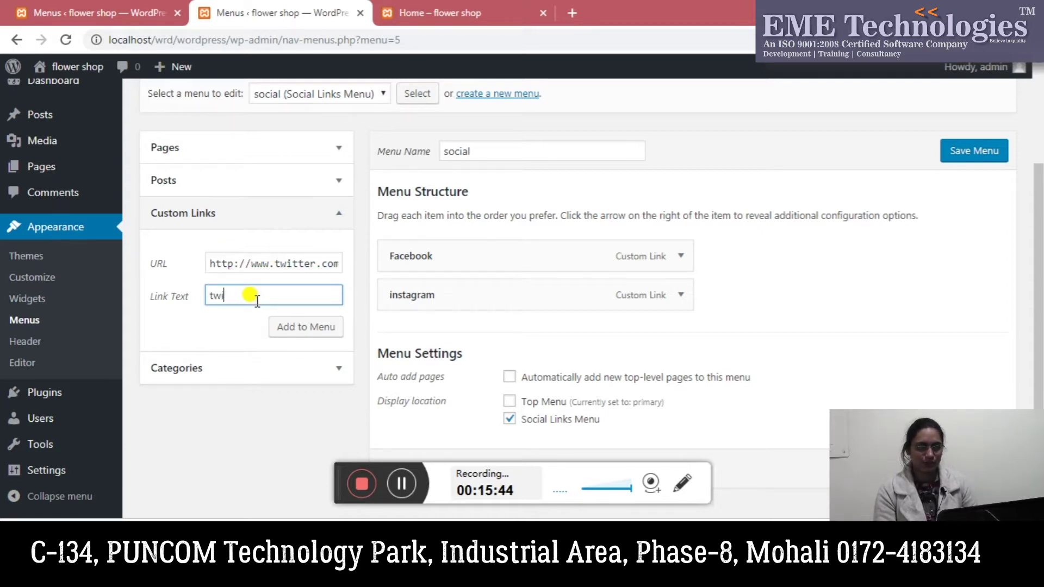
pyautogui.write('twitter')
pyautogui.click(281, 327)
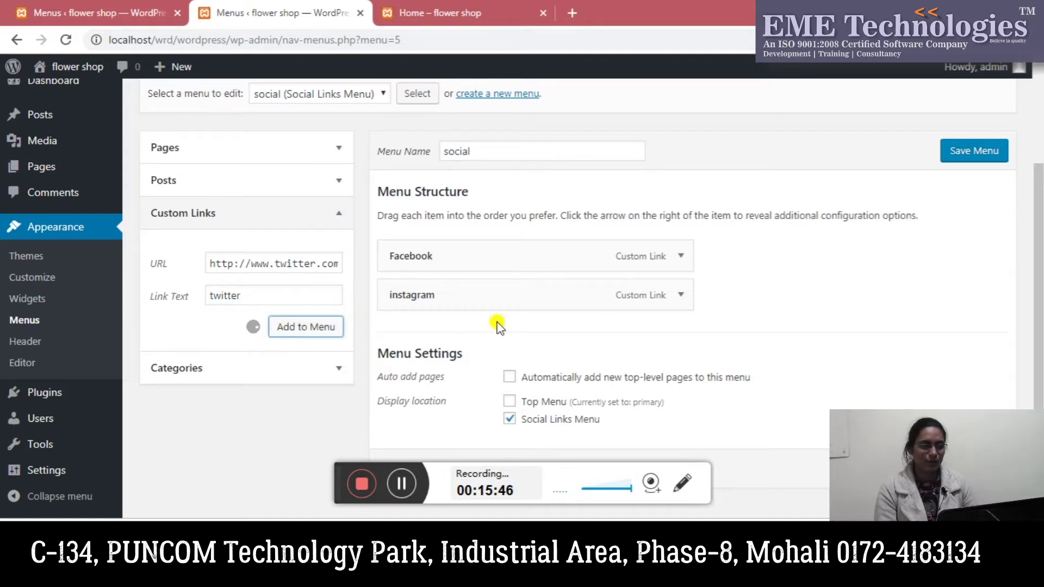
pyautogui.scroll(-2, 1036, 225)
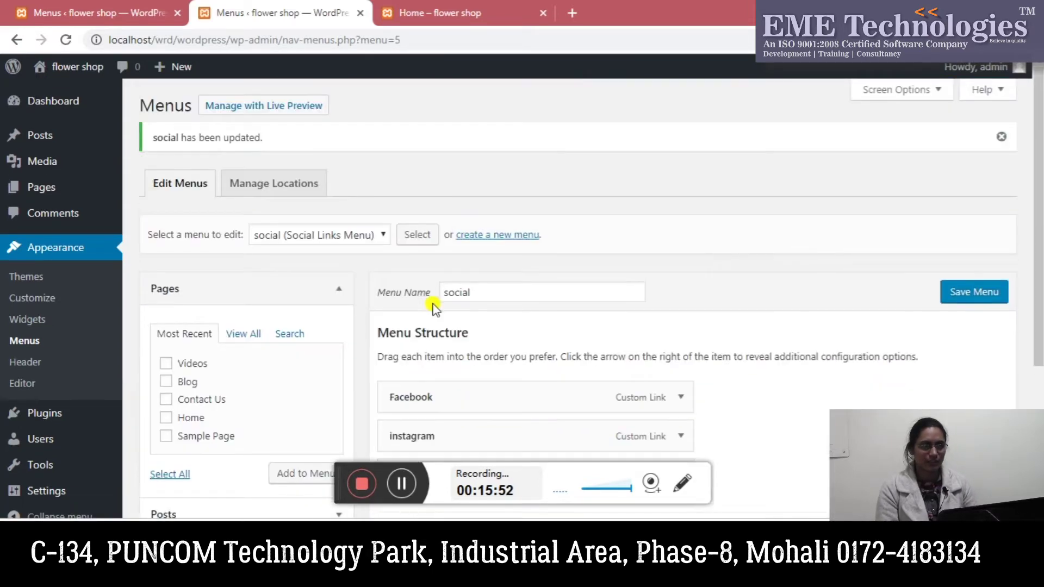
# Reload the site's Home page and examine the social icons in its footer.
pyautogui.click(435, 6)
pyautogui.click(387, 35)
pyautogui.press('Return')
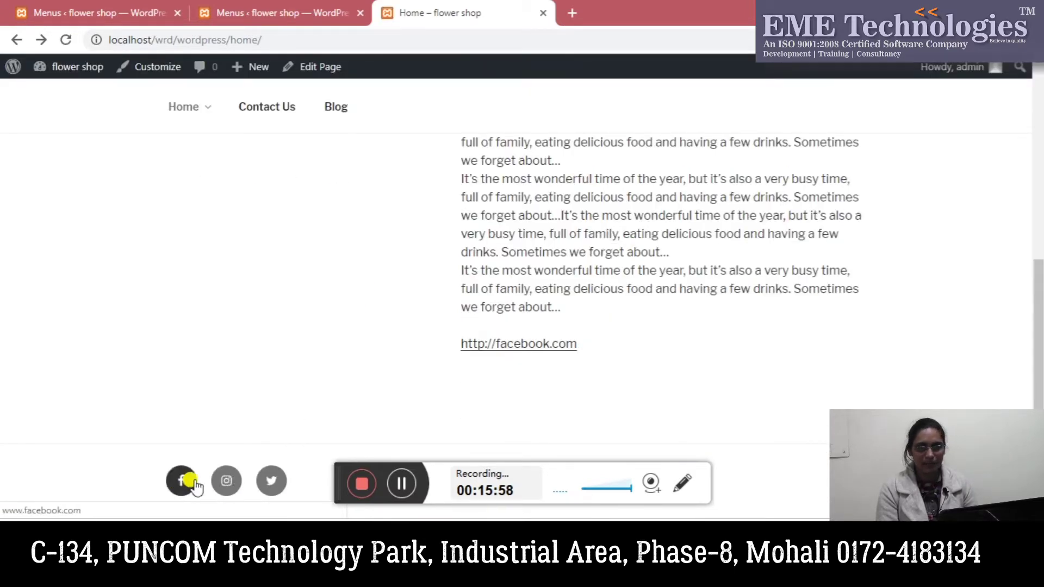
pyautogui.click(259, 6)
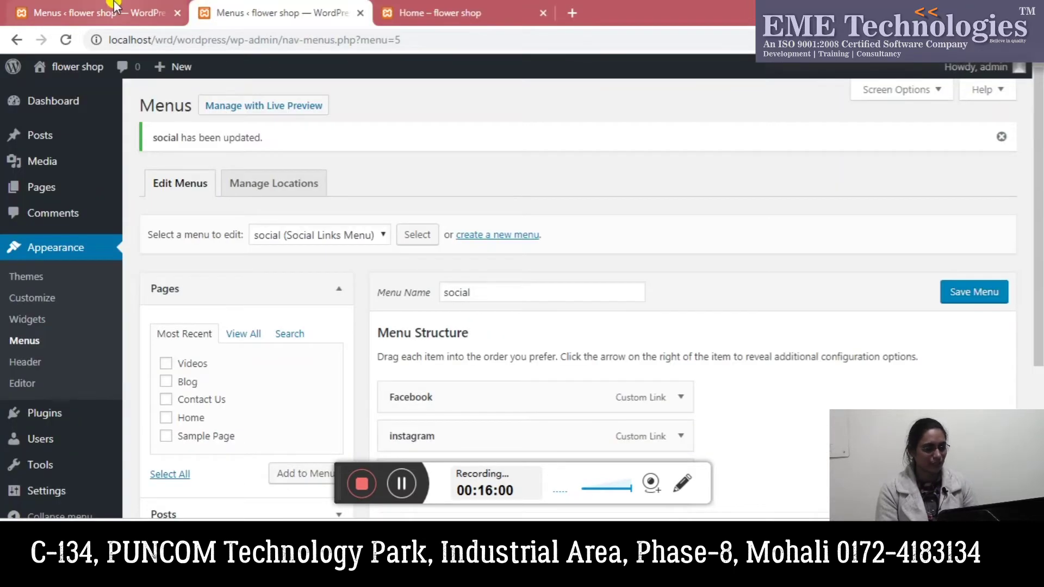
pyautogui.click(108, 6)
pyautogui.click(234, 7)
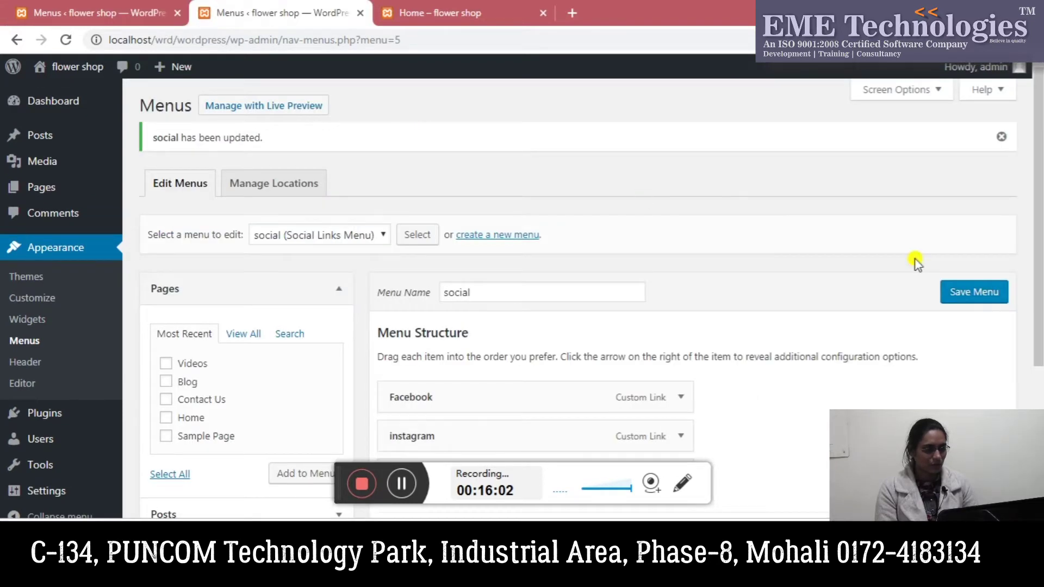
pyautogui.scroll(-3, 916, 263)
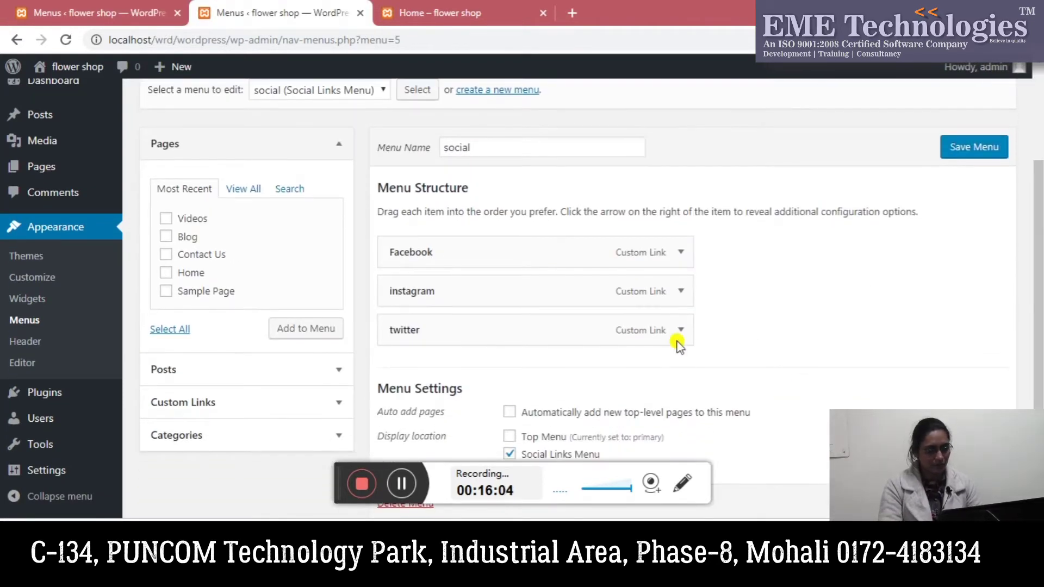
pyautogui.click(294, 405)
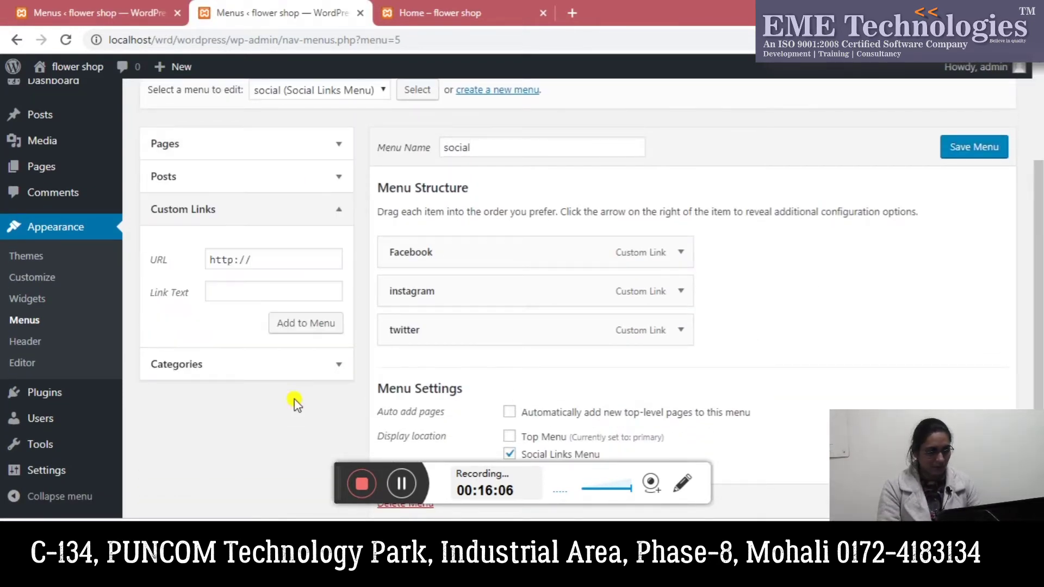
pyautogui.click(262, 259)
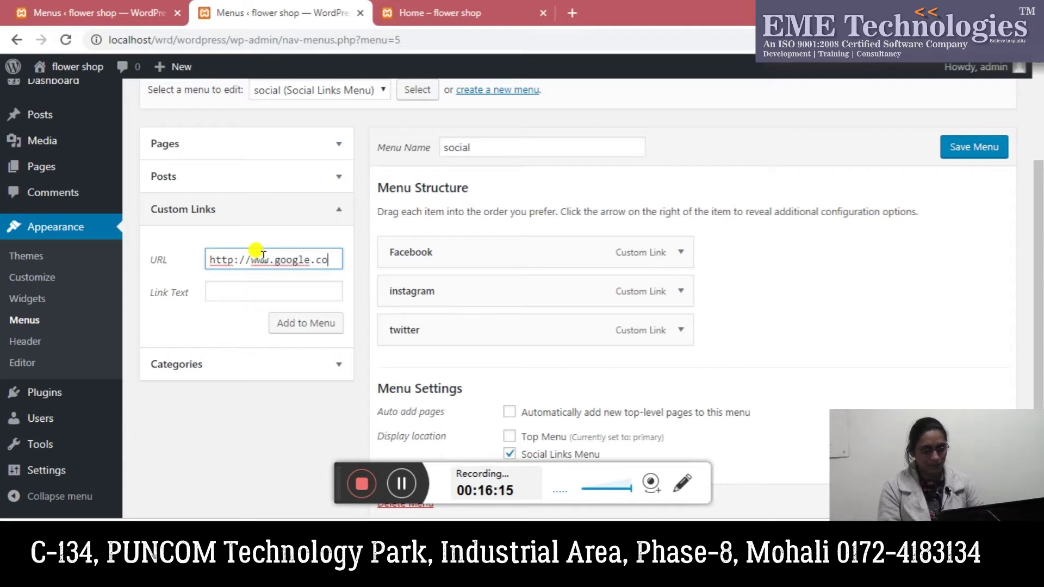
pyautogui.click(237, 293)
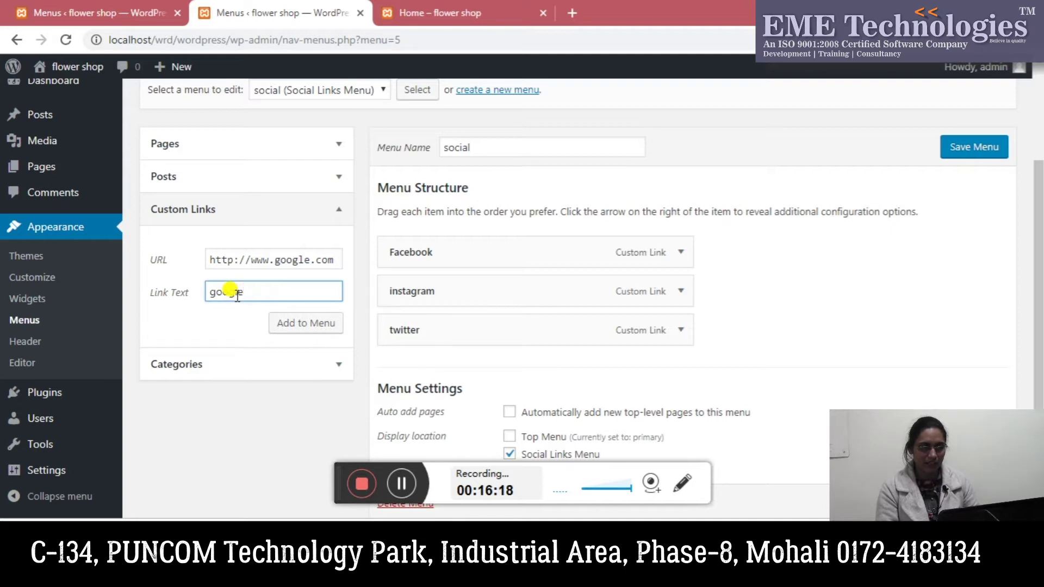
pyautogui.click(302, 323)
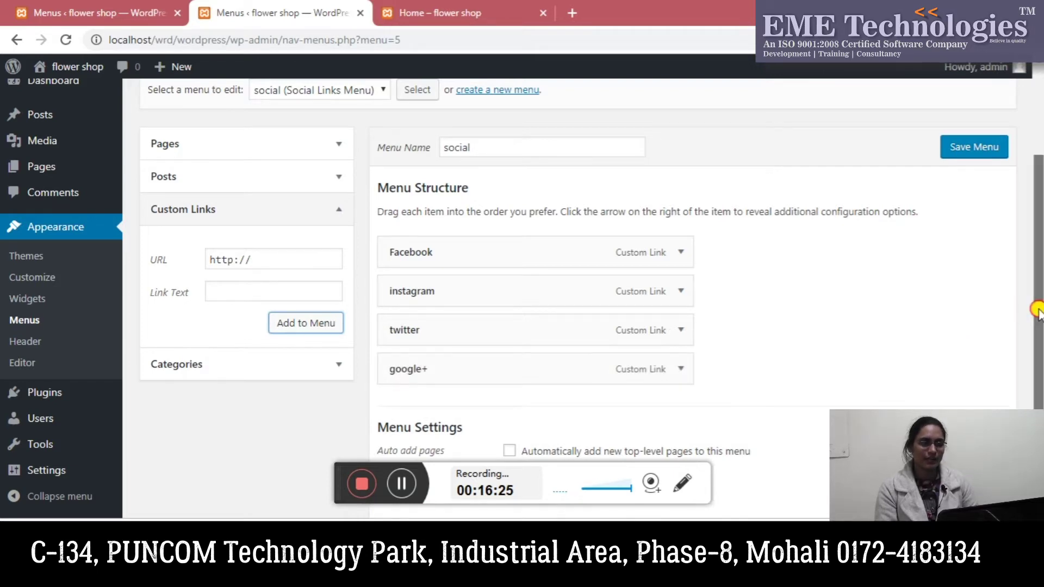
pyautogui.moveTo(1033, 312); pyautogui.dragTo(1035, 378)
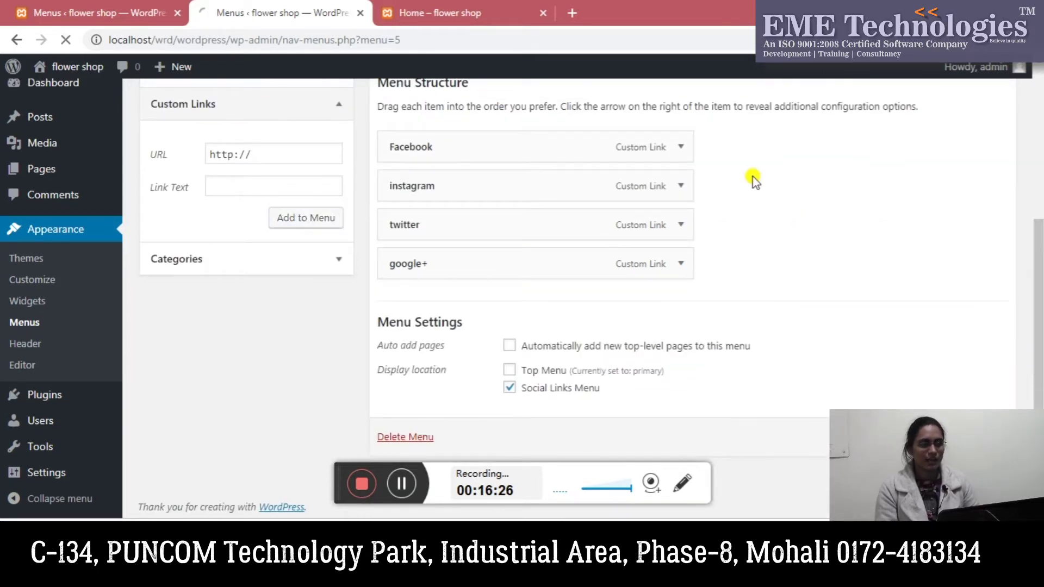
# Reload the site's Home page, test the Google link icon in the footer, and go back to the Home page.
pyautogui.click(489, 12)
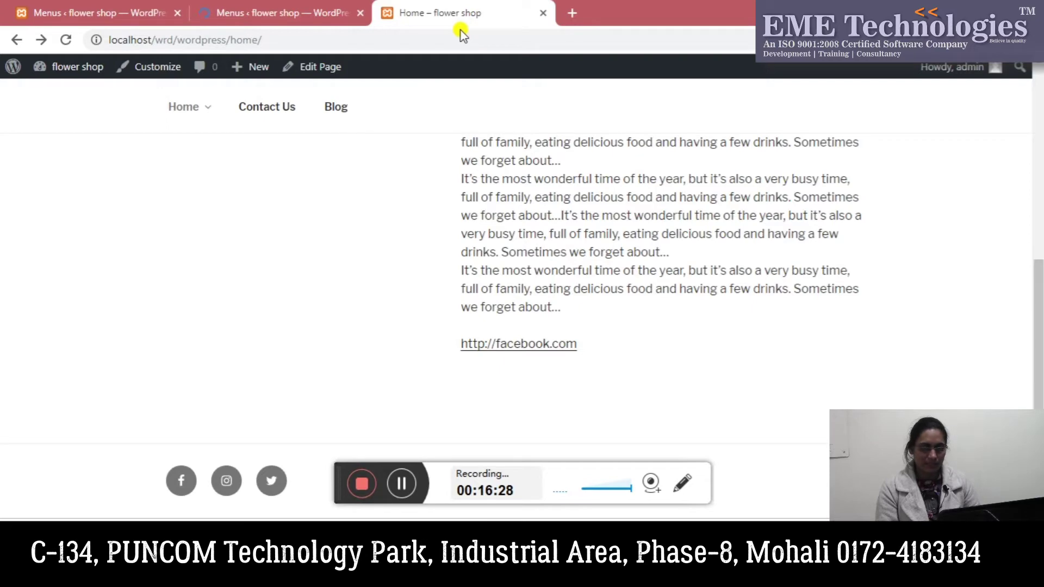
pyautogui.click(442, 32)
pyautogui.press('Return')
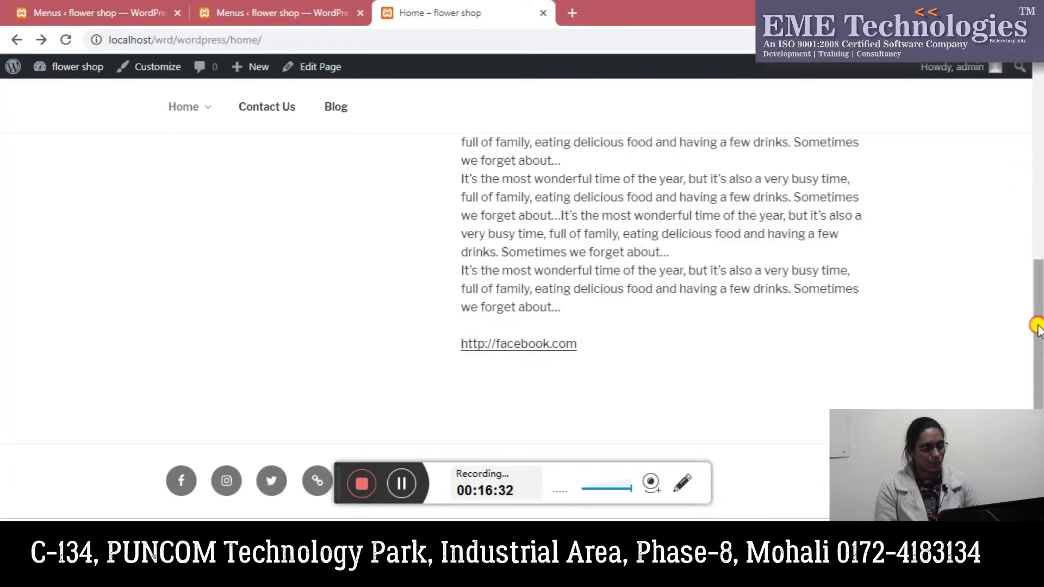
pyautogui.click(316, 486)
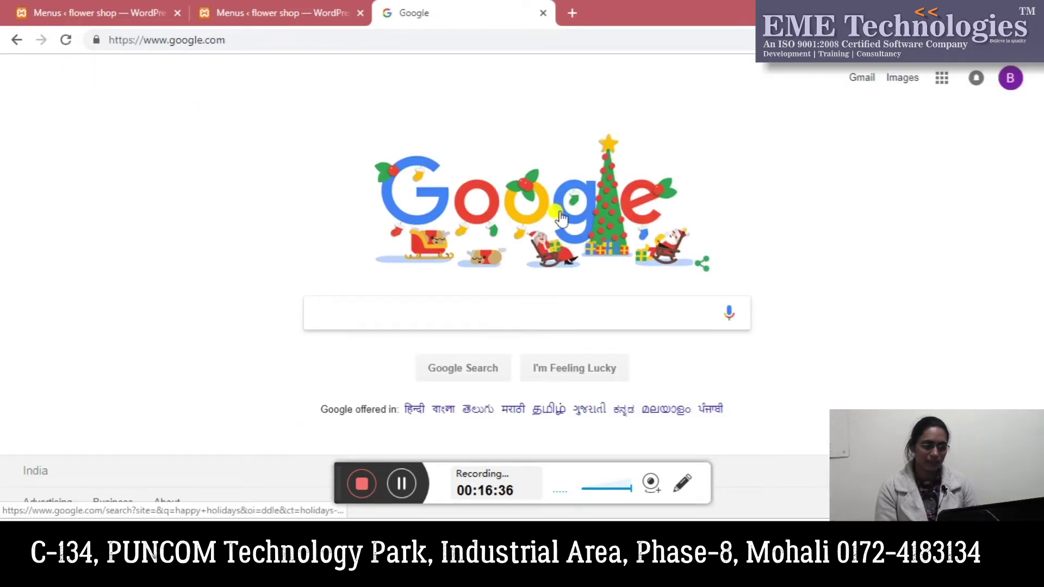
pyautogui.click(12, 42)
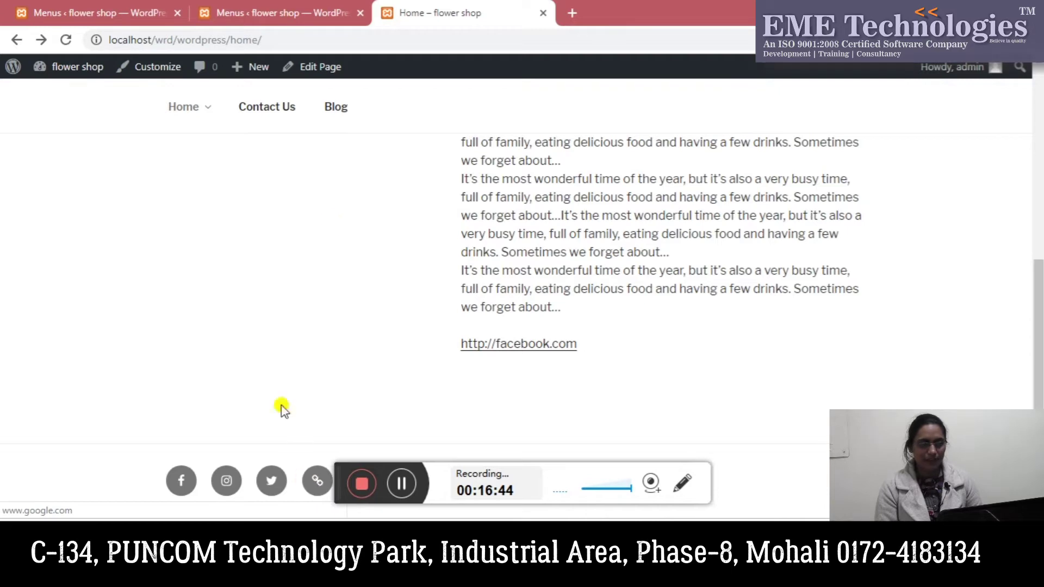
# Expand the custom link fields for the "social" menu and save the menu again.
pyautogui.click(286, 12)
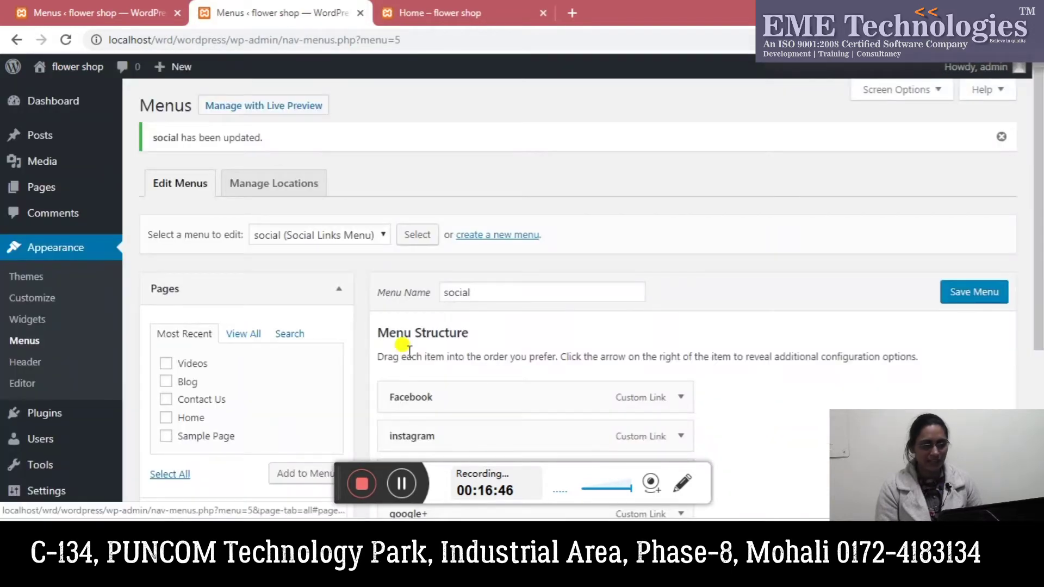
pyautogui.moveTo(1040, 174); pyautogui.dragTo(1040, 270)
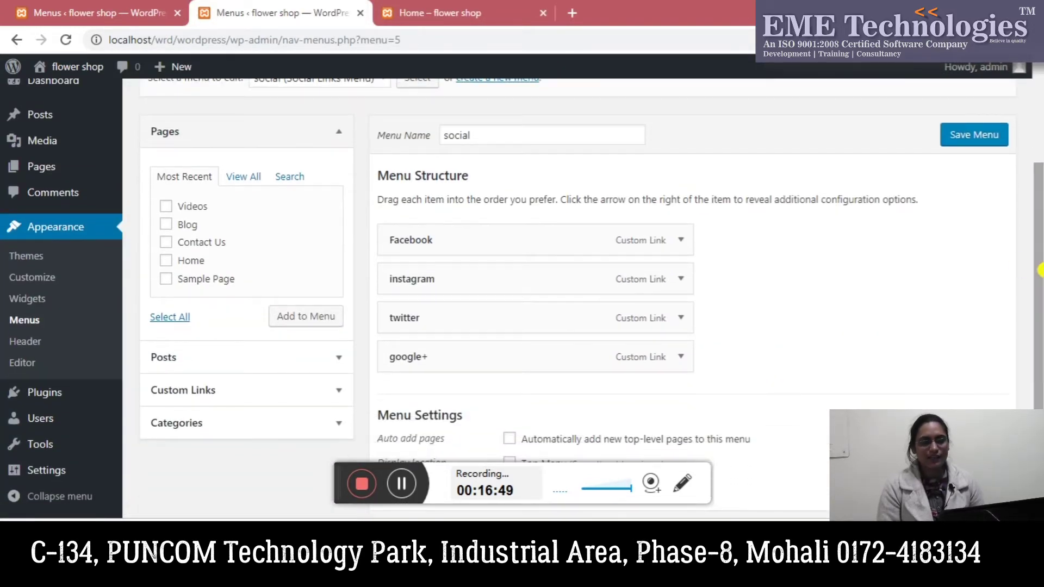
pyautogui.click(333, 393)
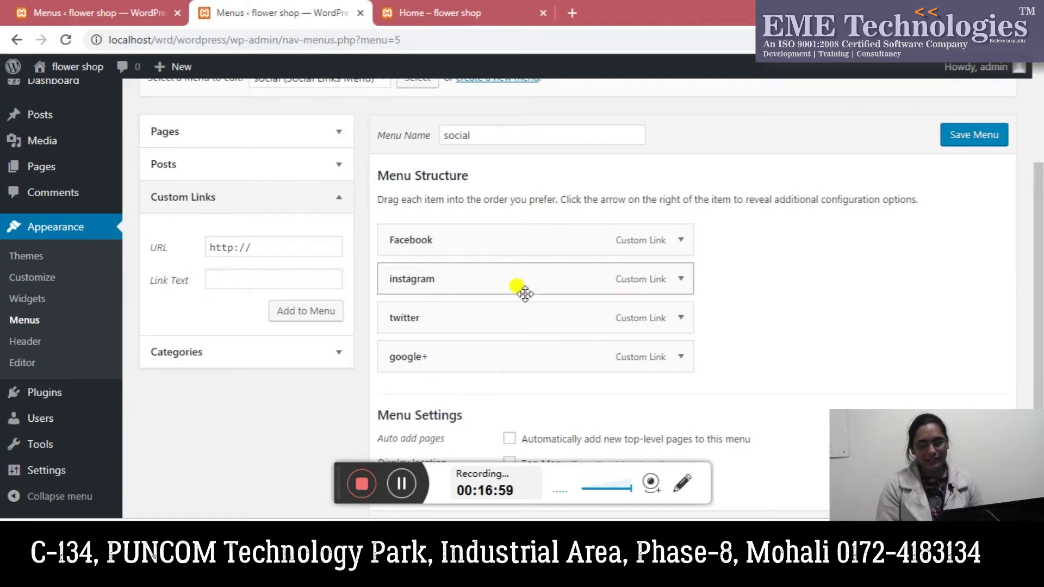
pyautogui.moveTo(1039, 223); pyautogui.dragTo(1039, 283)
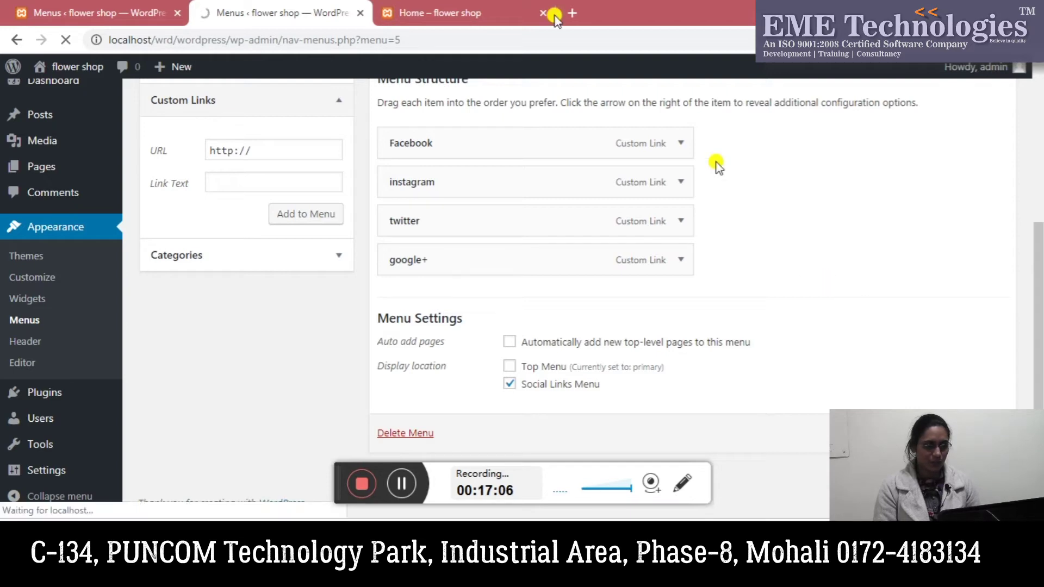
# Retest the Google footer icon on the reloaded Home page and return to the site.
pyautogui.click(459, 14)
pyautogui.click(410, 32)
pyautogui.press('Return')
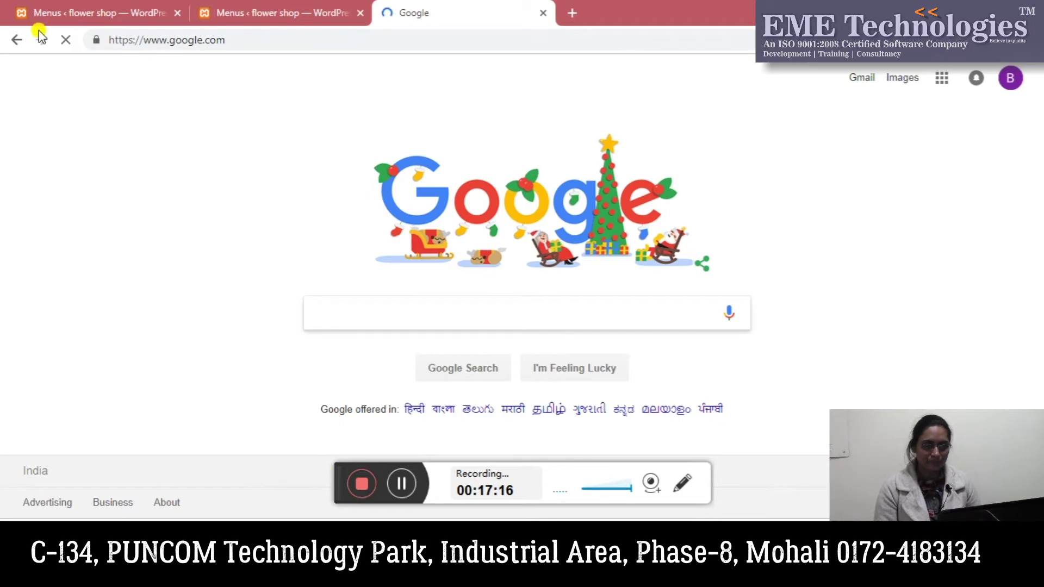
pyautogui.click(17, 41)
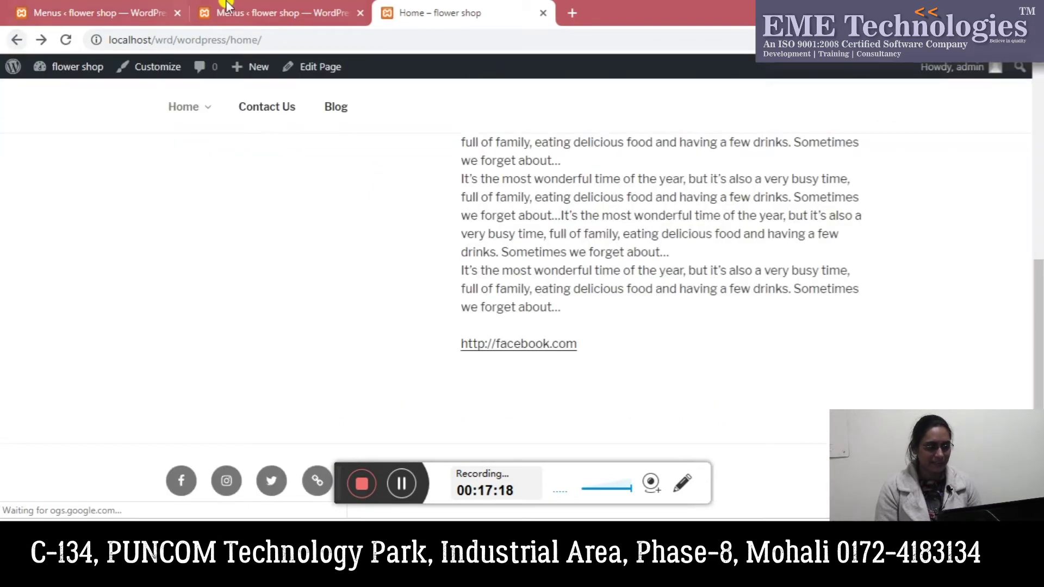
# Examine the posts and categories that can be added to the "social" menu.
pyautogui.click(258, 9)
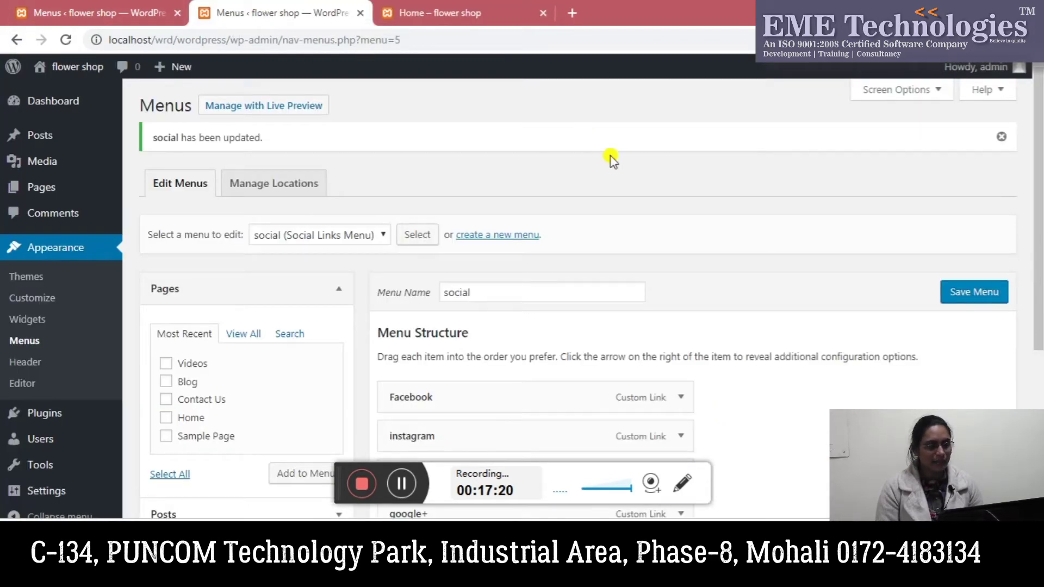
pyautogui.scroll(-3, 1039, 219)
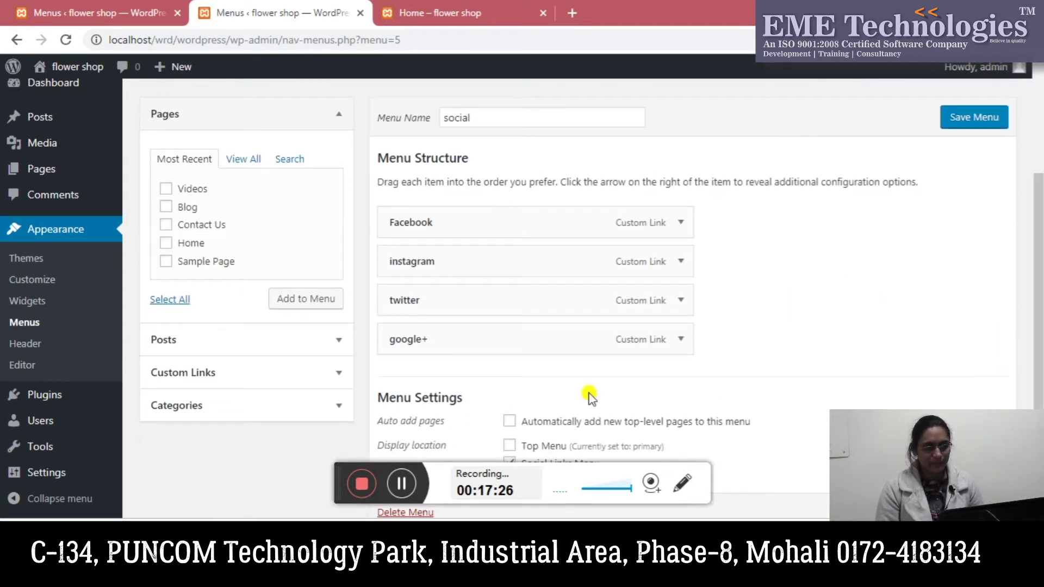
pyautogui.click(325, 343)
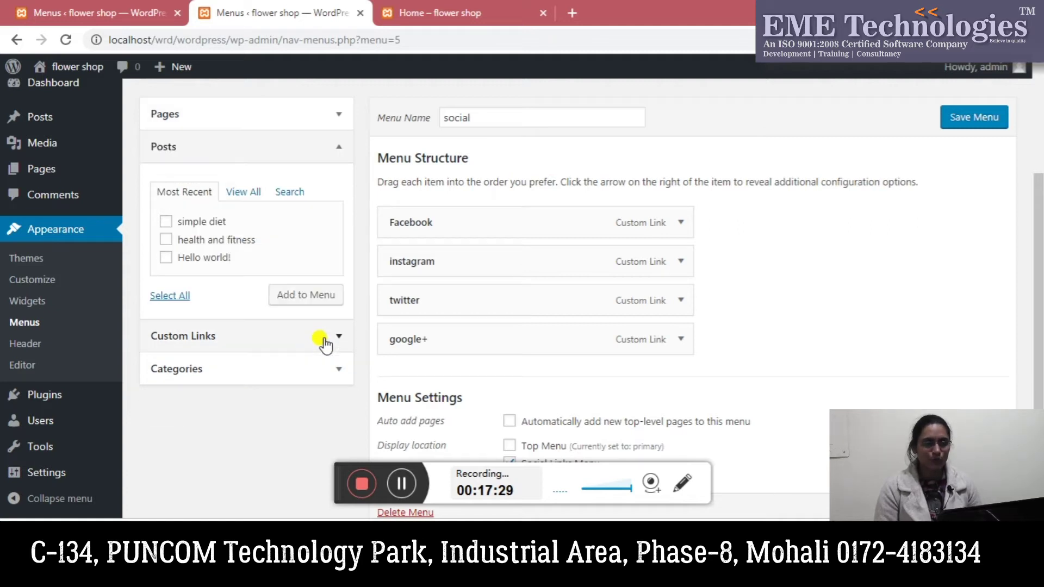
pyautogui.click(301, 375)
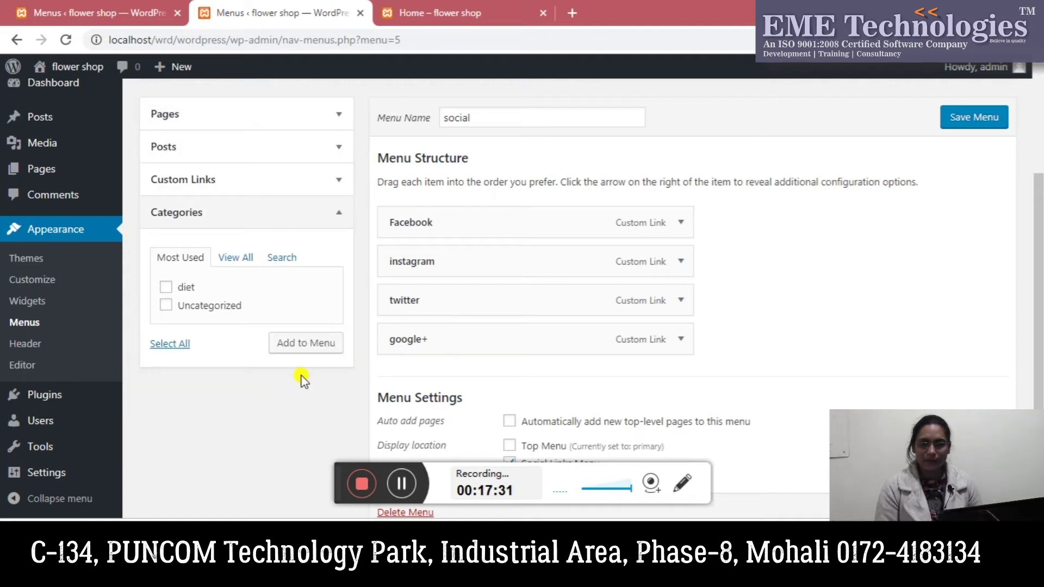
pyautogui.click(343, 220)
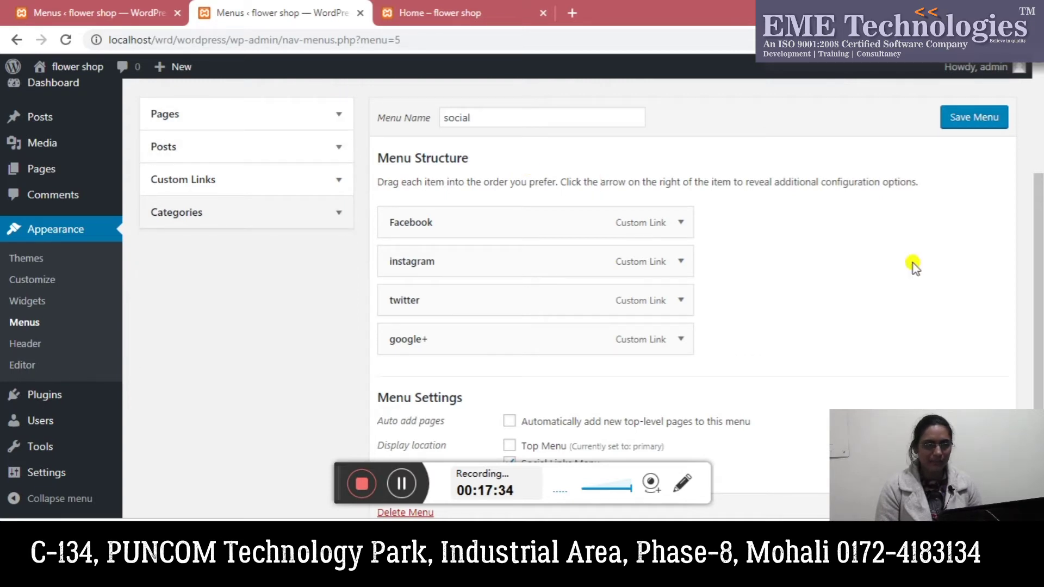
# Load the "primary" (Top Menu) menu for editing and review its structure and display location.
pyautogui.moveTo(1039, 310); pyautogui.dragTo(1032, 219)
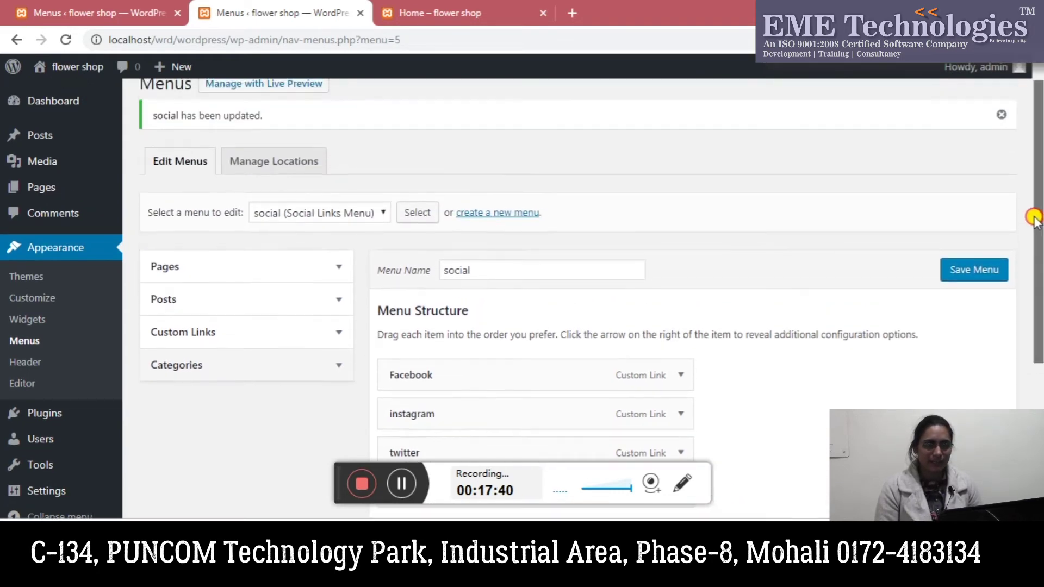
pyautogui.click(380, 214)
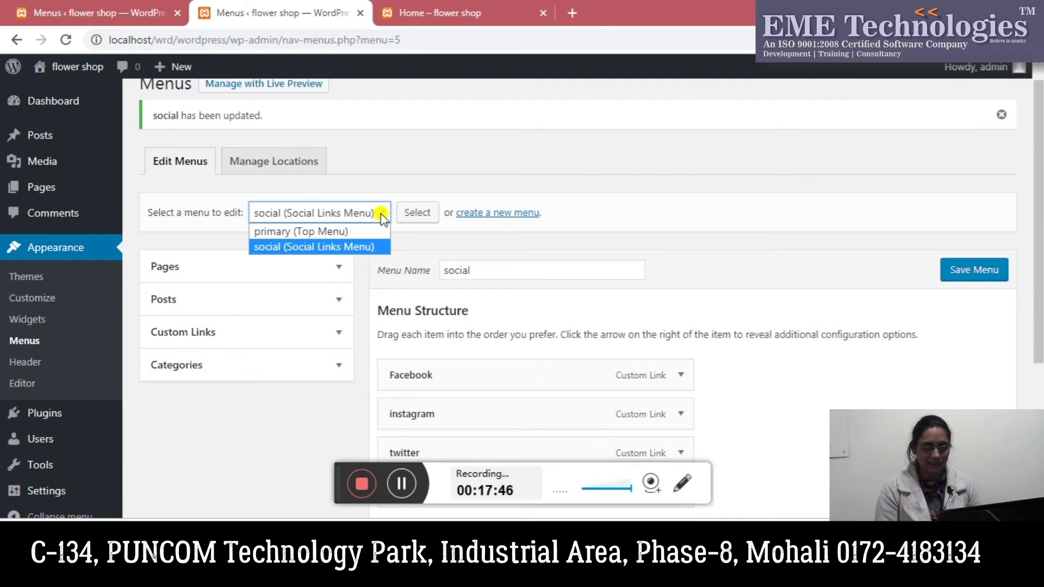
pyautogui.click(356, 232)
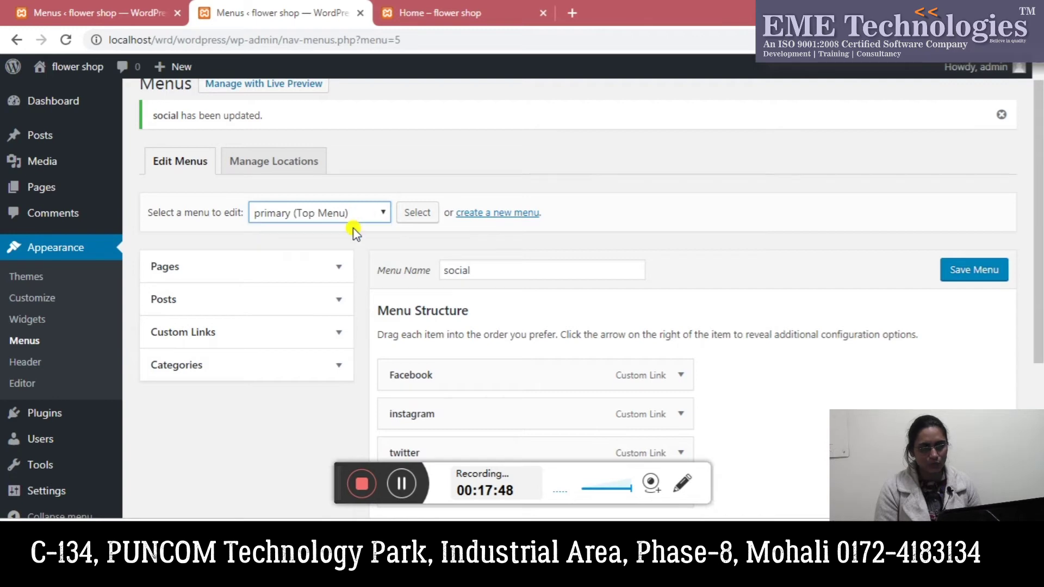
pyautogui.click(424, 215)
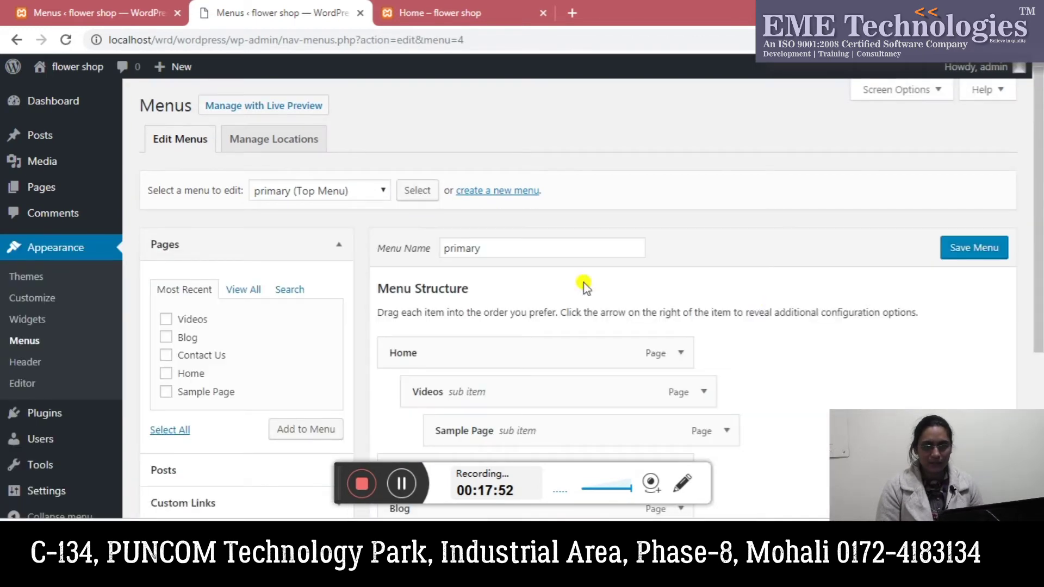
pyautogui.scroll(-3, 1038, 200)
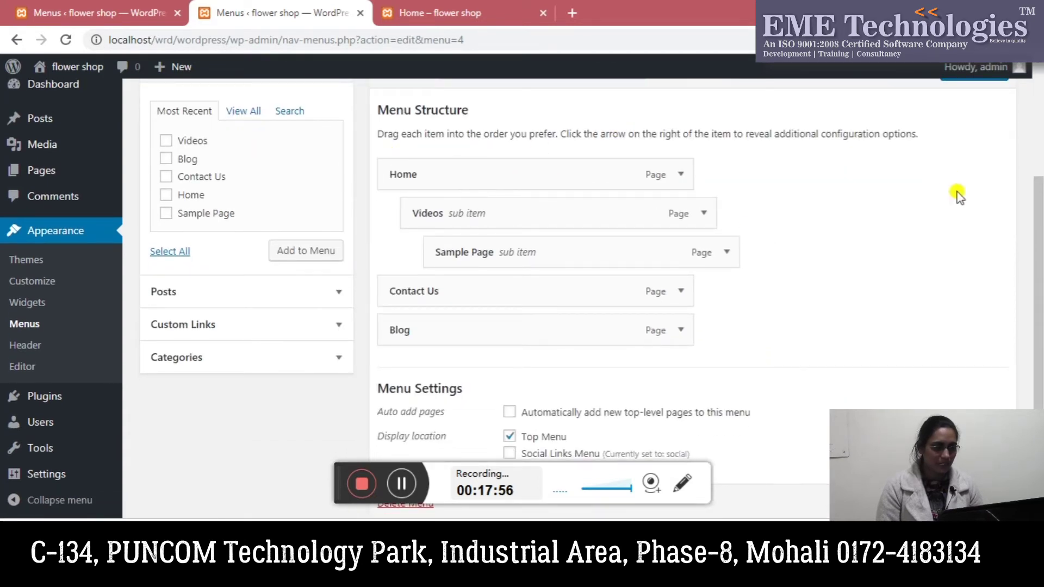
pyautogui.scroll(-2, 1038, 293)
pyautogui.scroll(5, 1039, 293)
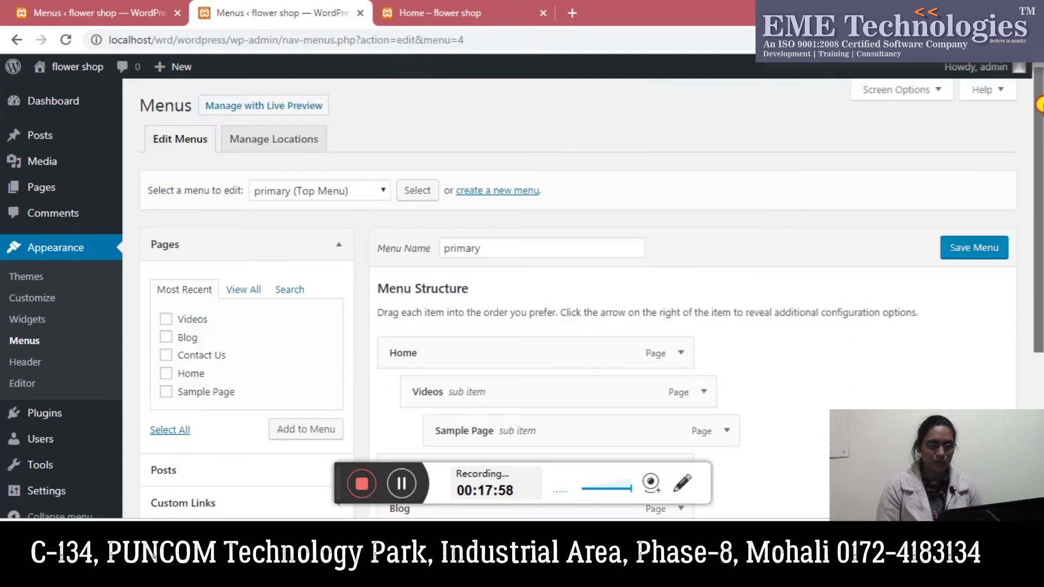
pyautogui.click(377, 190)
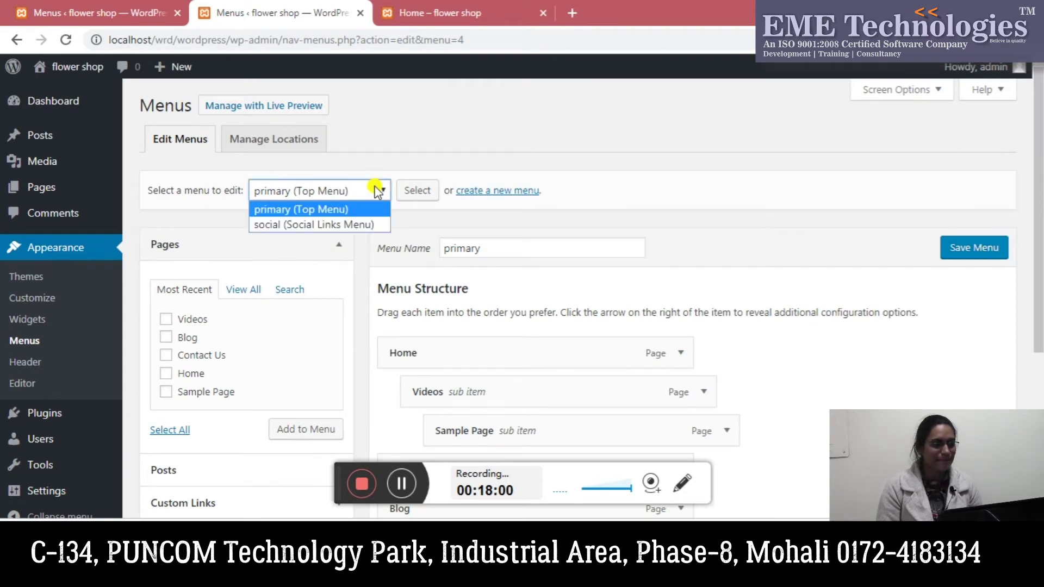
pyautogui.click(352, 208)
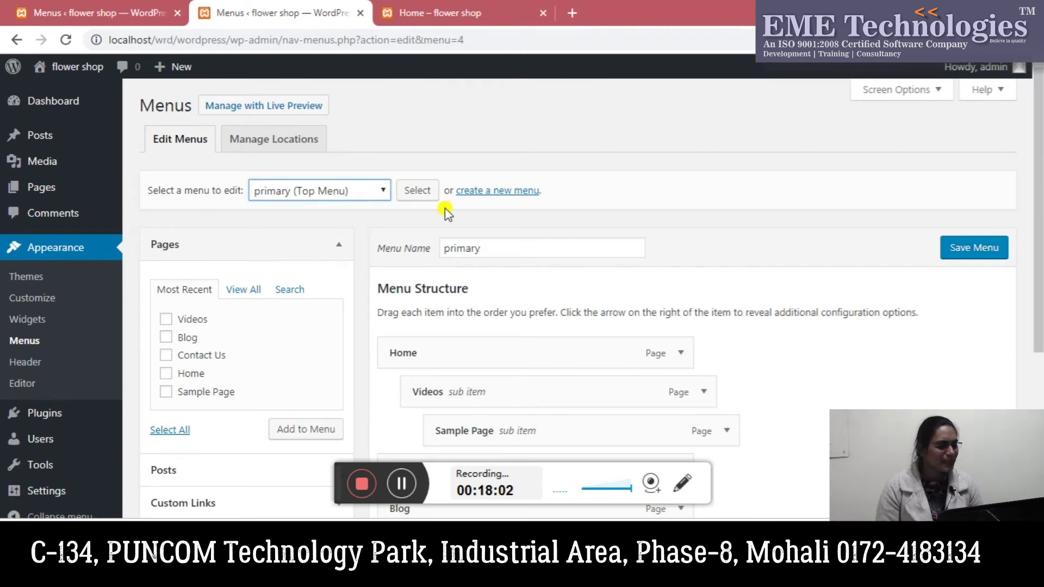
# Add the posts "simple diet" and "health and fitness" to the "primary" menu.
pyautogui.scroll(-3, 601, 252)
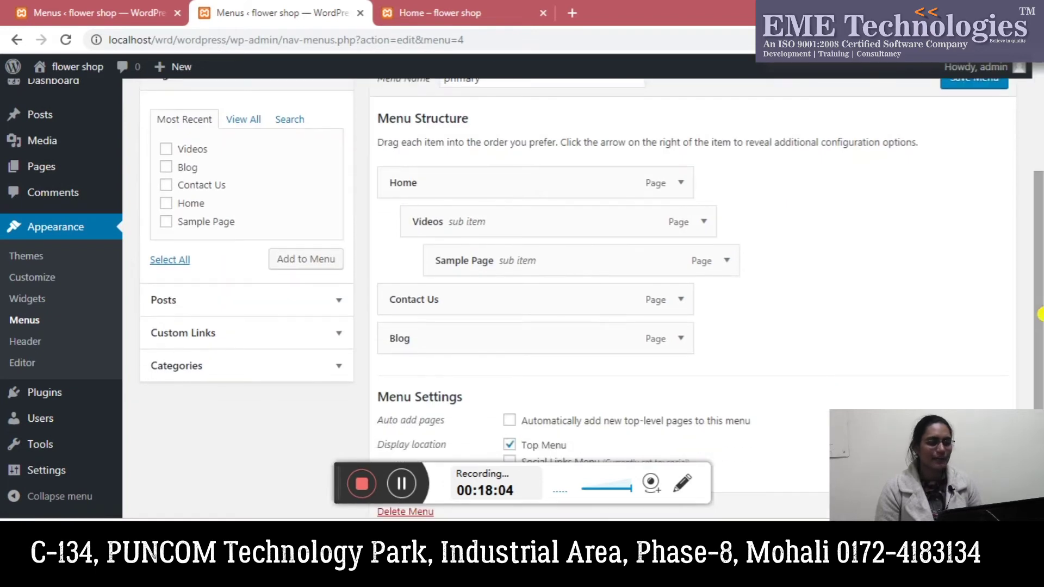
pyautogui.click(307, 299)
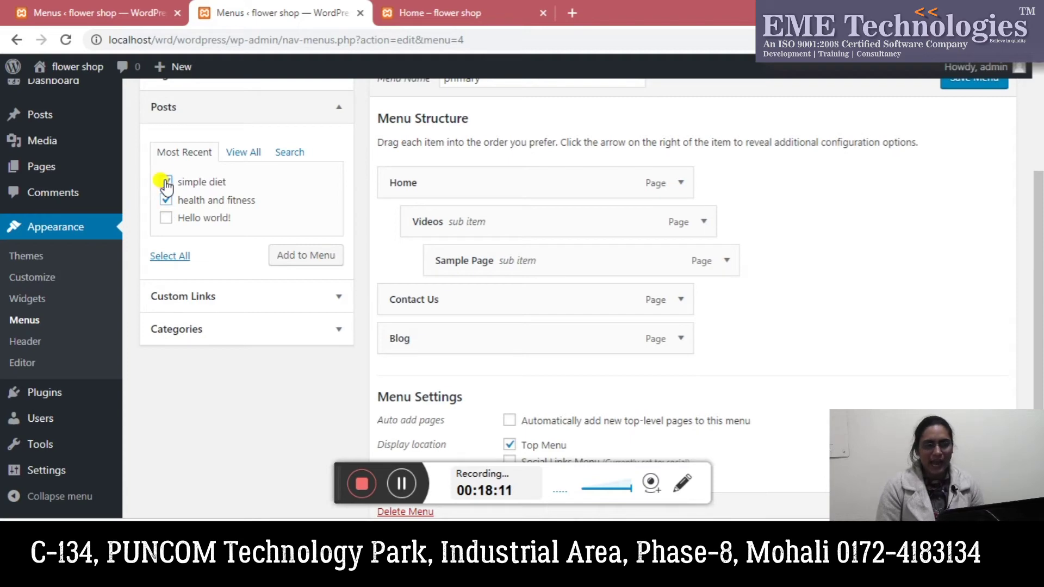
pyautogui.click(167, 200)
pyautogui.click(289, 255)
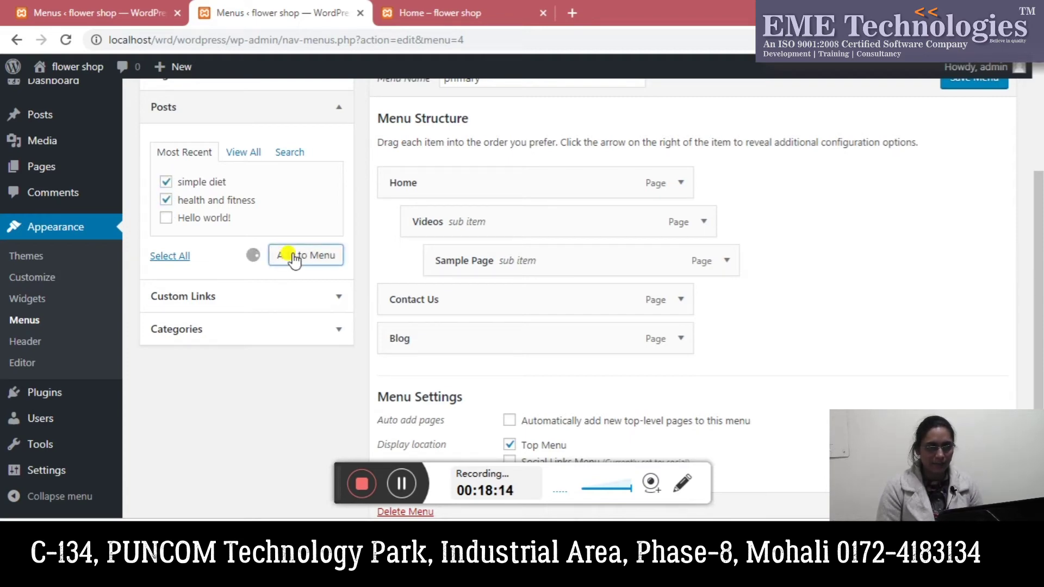
pyautogui.moveTo(1031, 301); pyautogui.dragTo(1040, 360)
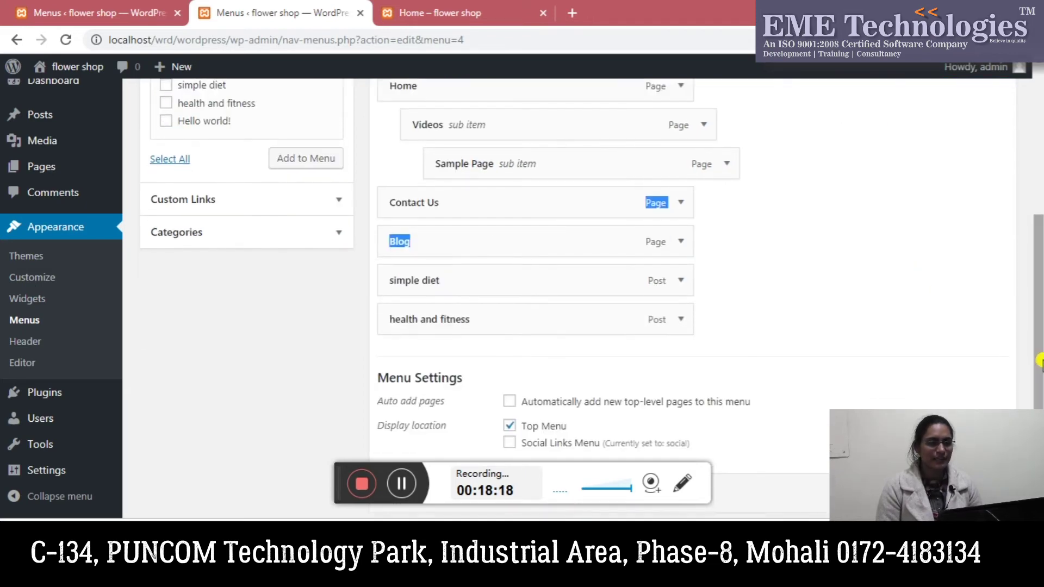
# Save the "primary" menu with its added posts and reload the flower shop's Home page.
pyautogui.click(838, 373)
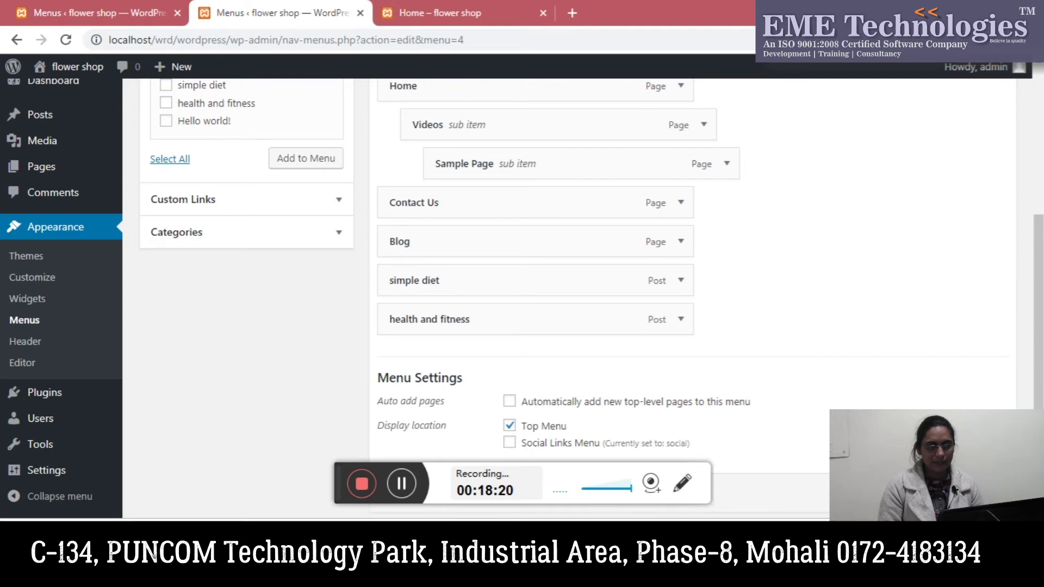
pyautogui.click(435, 13)
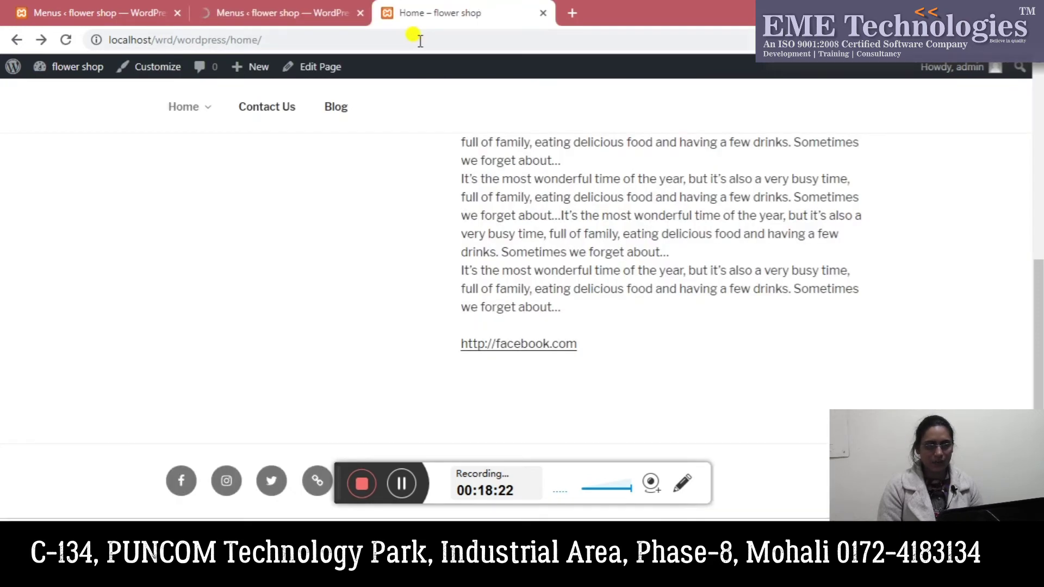
pyautogui.click(401, 44)
pyautogui.press('Return')
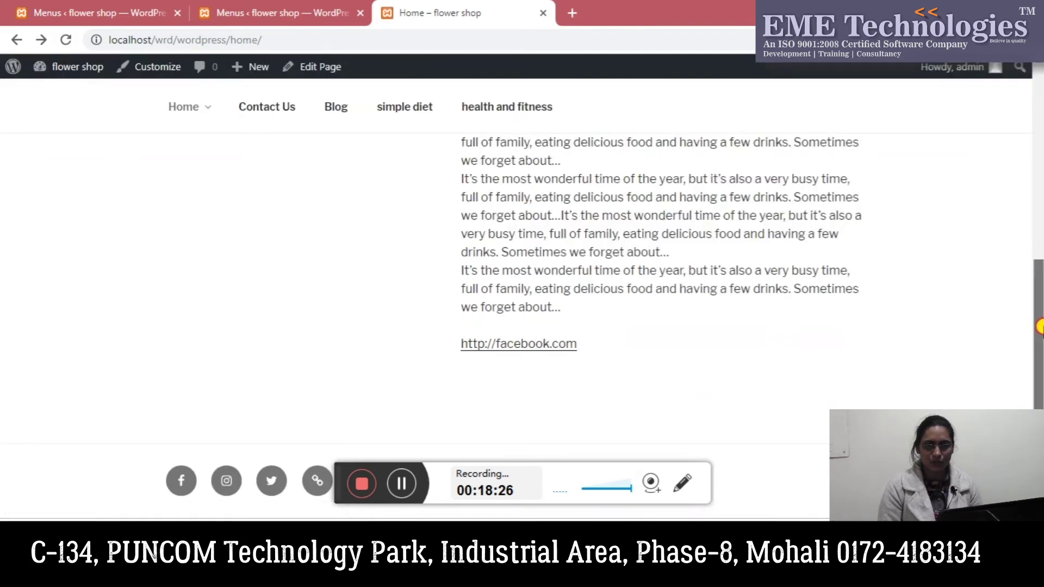
# Test the "simple diet" and "health and fitness" links in the site's top menu and review the pages they open.
pyautogui.scroll(1, 1039, 332)
pyautogui.click(396, 109)
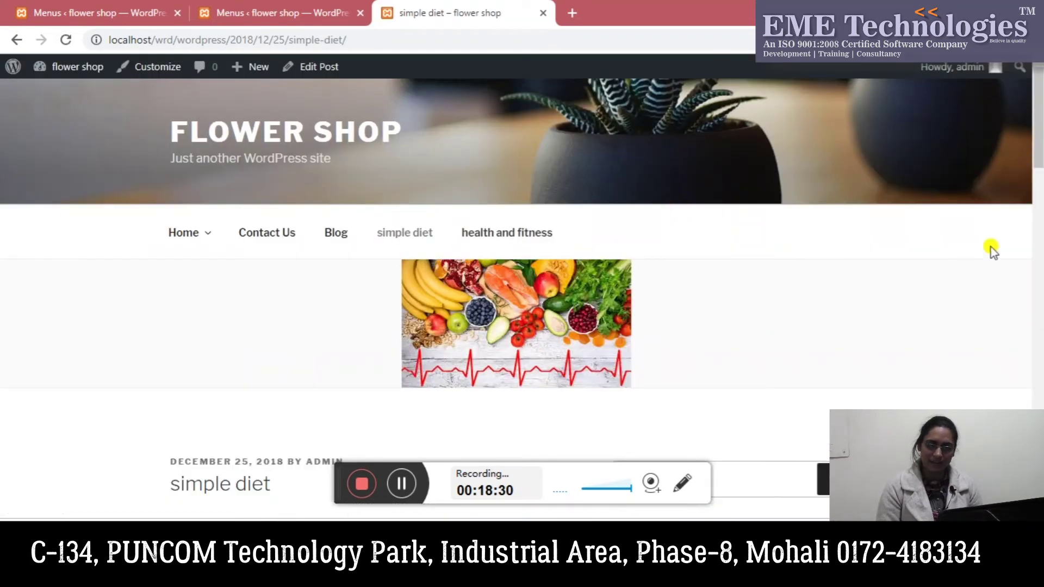
pyautogui.moveTo(1039, 144); pyautogui.dragTo(1035, 66)
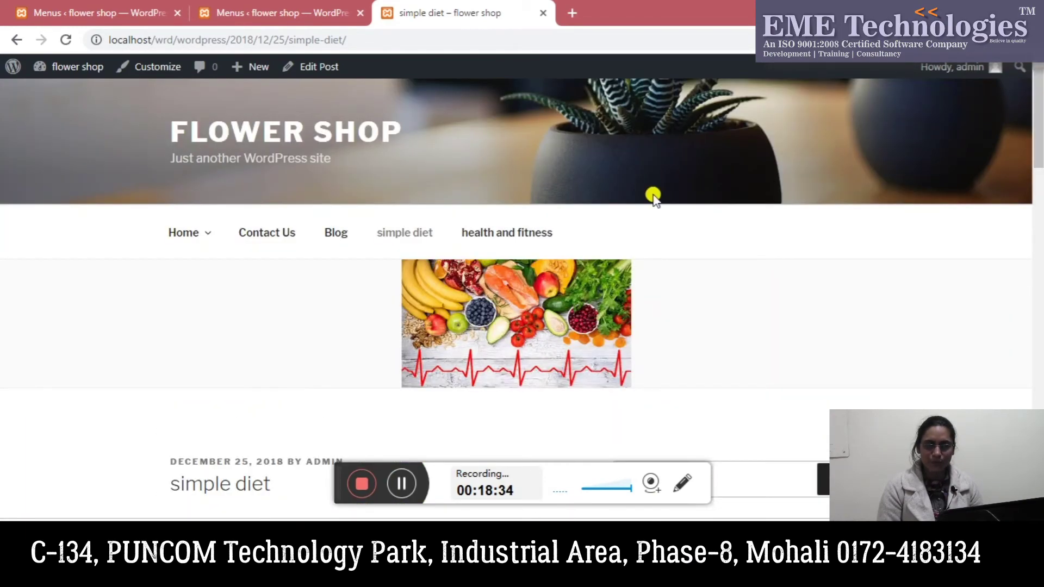
pyautogui.click(478, 232)
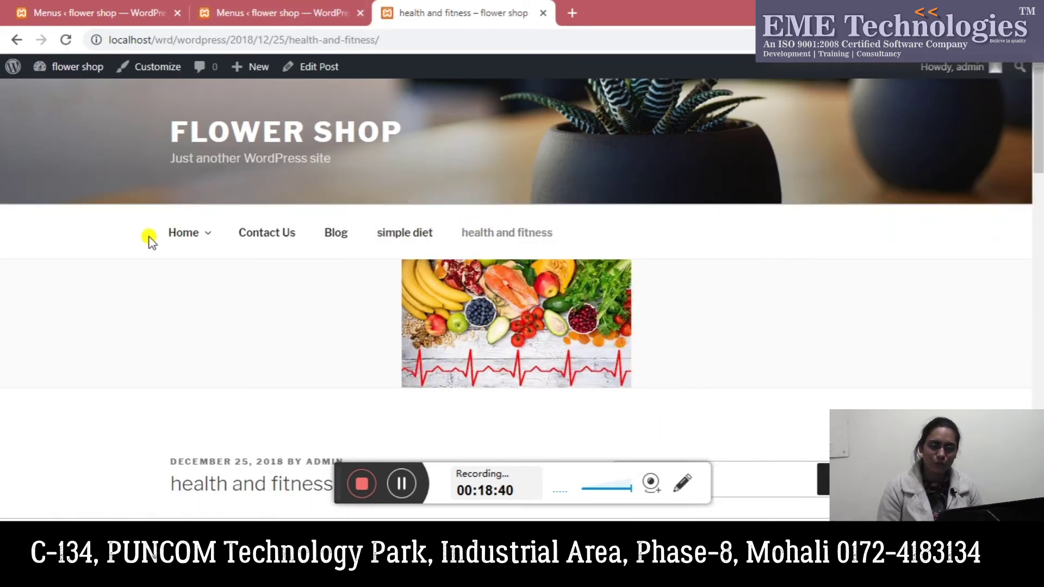
pyautogui.moveTo(156, 234); pyautogui.dragTo(284, 233)
pyautogui.click(243, 323)
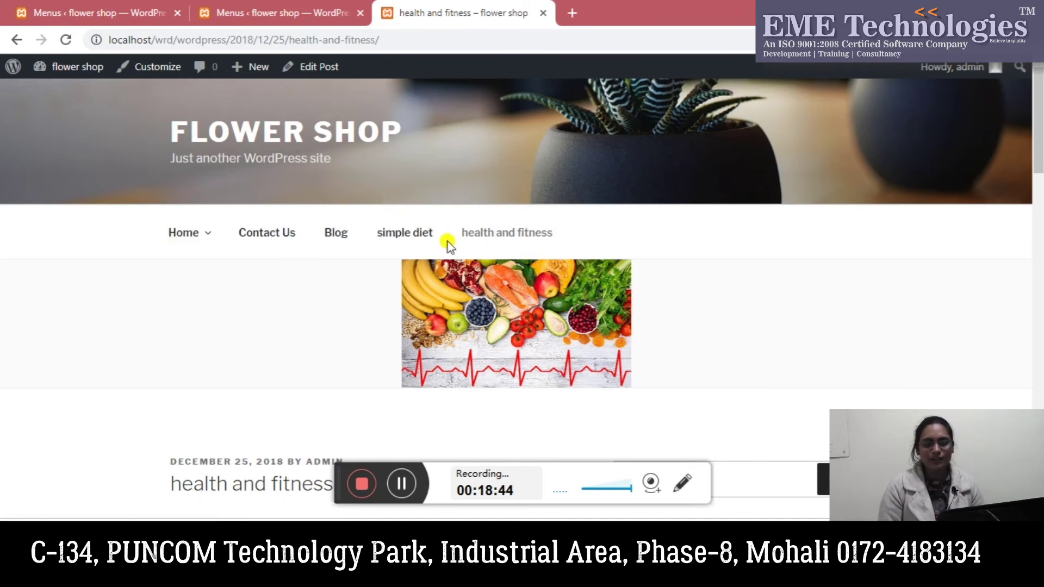
# Add the "diet" category to the "primary" menu and save the menu.
pyautogui.click(300, 11)
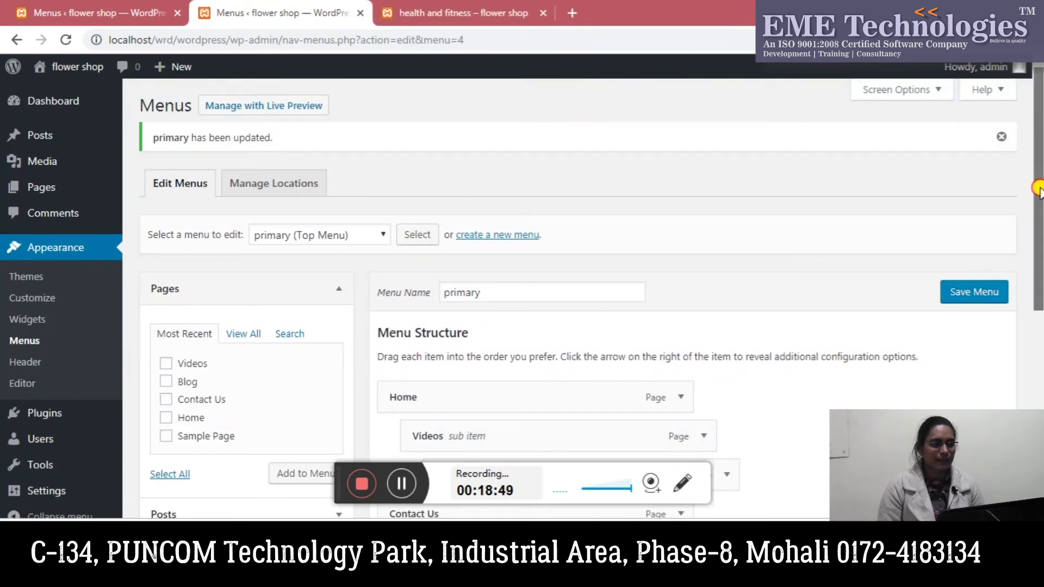
pyautogui.scroll(-5, 695, 305)
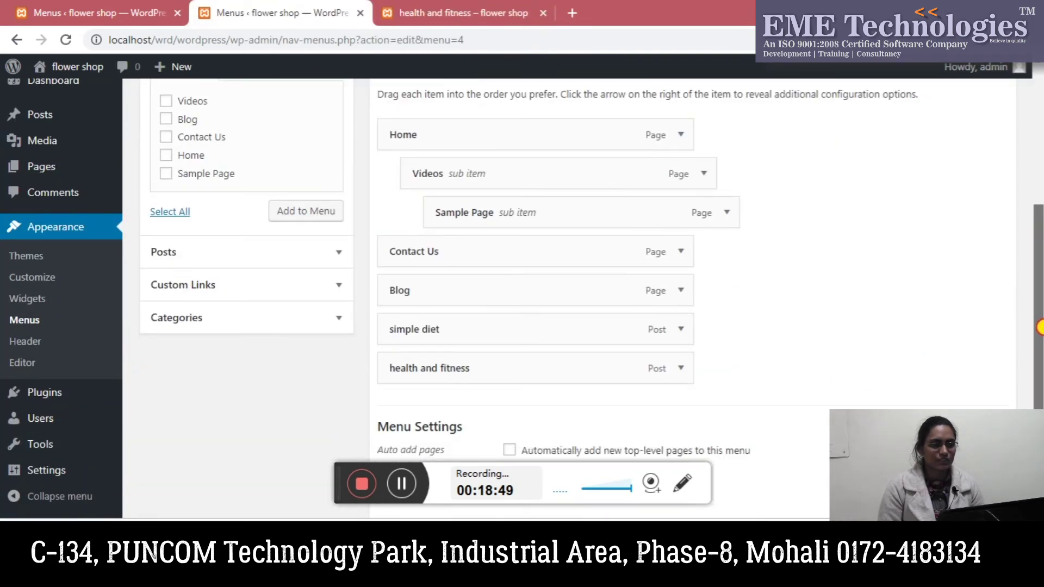
pyautogui.click(310, 320)
pyautogui.click(167, 199)
pyautogui.click(295, 256)
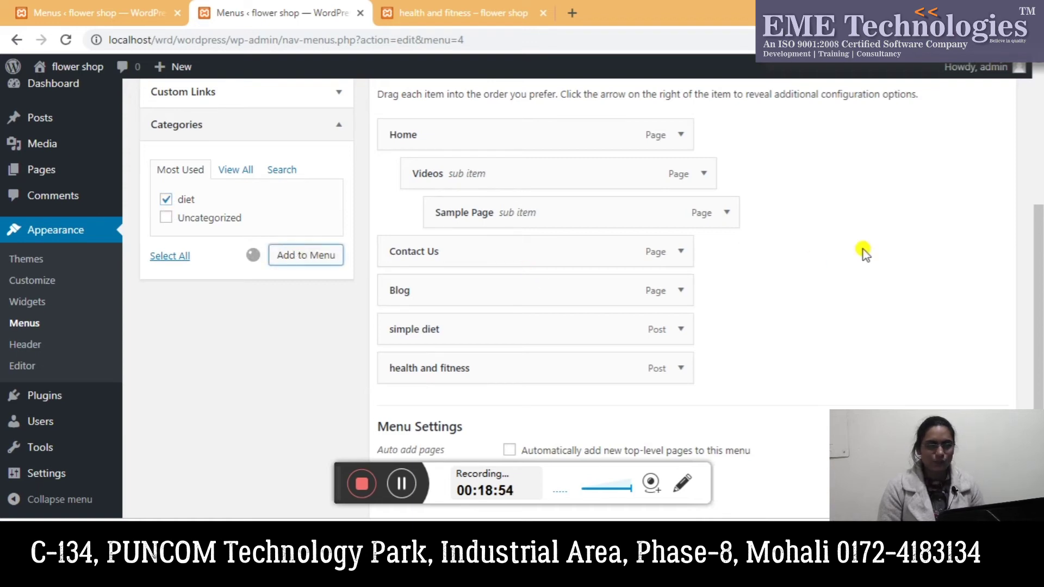
pyautogui.scroll(-2, 1036, 255)
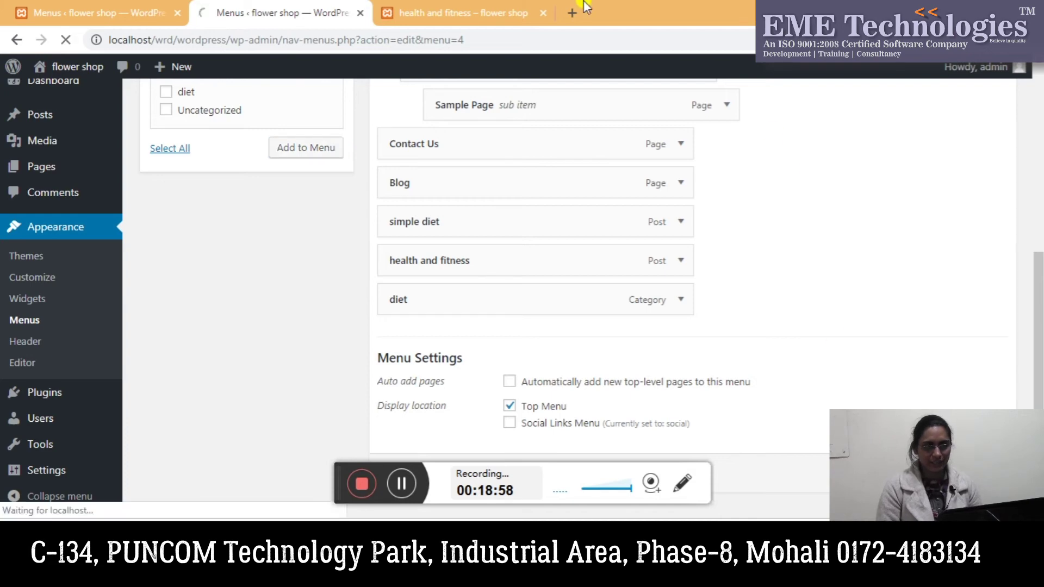
# Reload the site, open the "diet" category from the top menu and look through its posts.
pyautogui.click(411, 16)
pyautogui.click(402, 33)
pyautogui.press('Return')
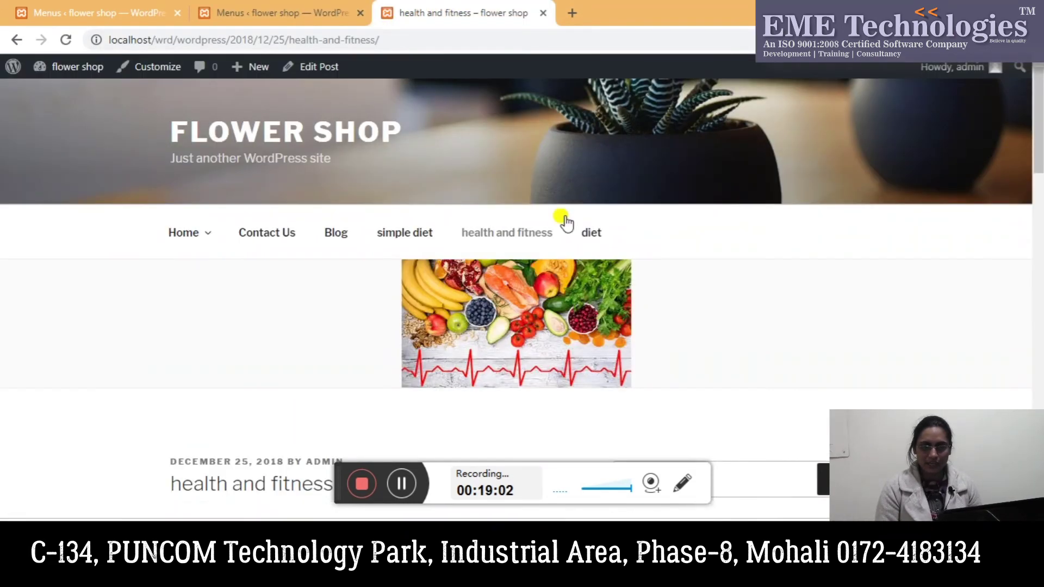
pyautogui.click(595, 233)
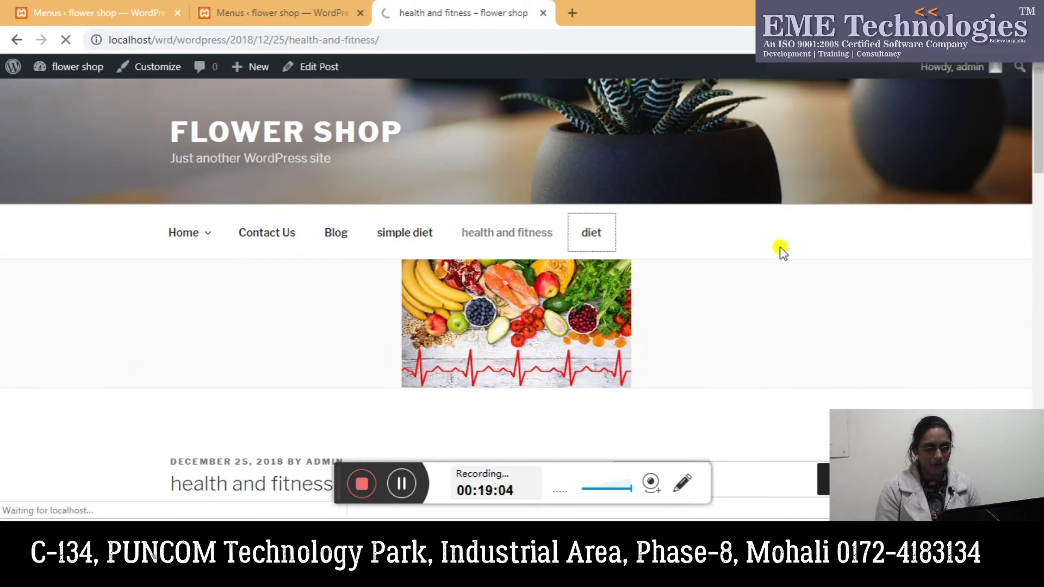
pyautogui.moveTo(1038, 130); pyautogui.dragTo(1039, 278)
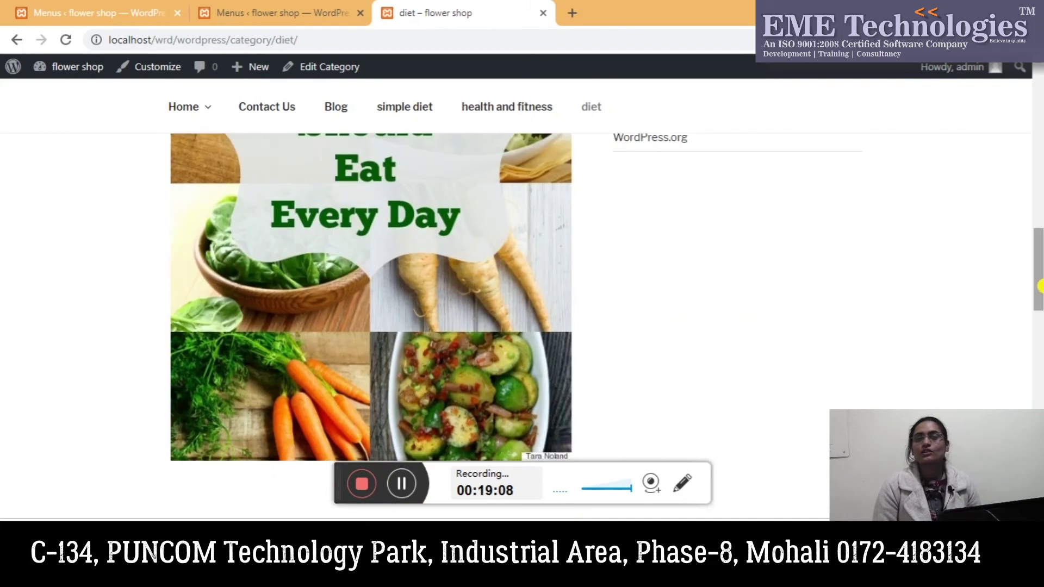